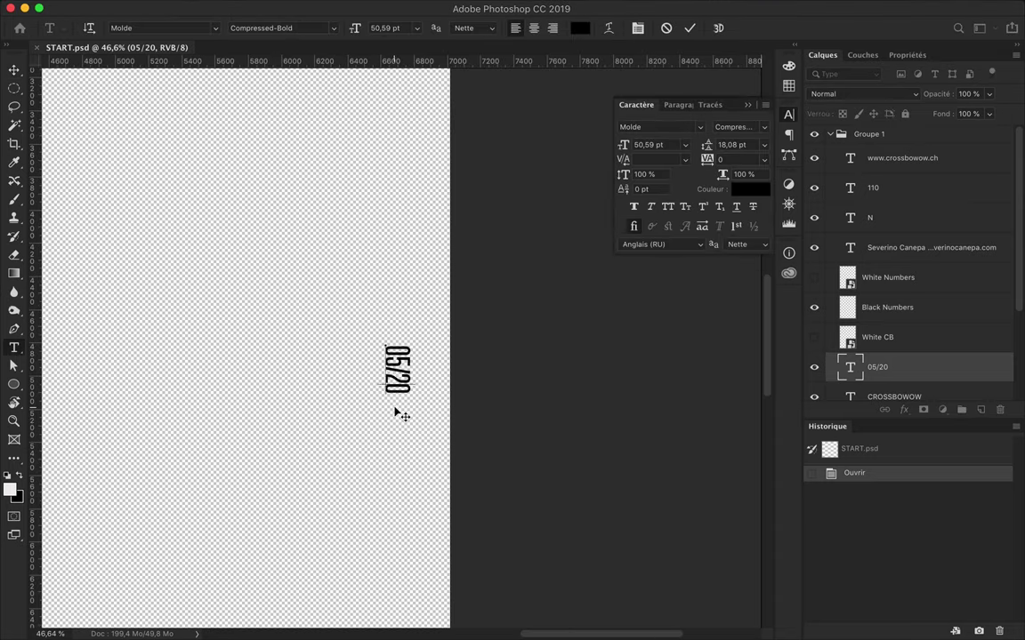
# Commit the 05/08 date text and centre it on the page.
pyautogui.click(689, 27)
pyautogui.press('v')
pyautogui.click(479, 27)
pyautogui.click(513, 65)
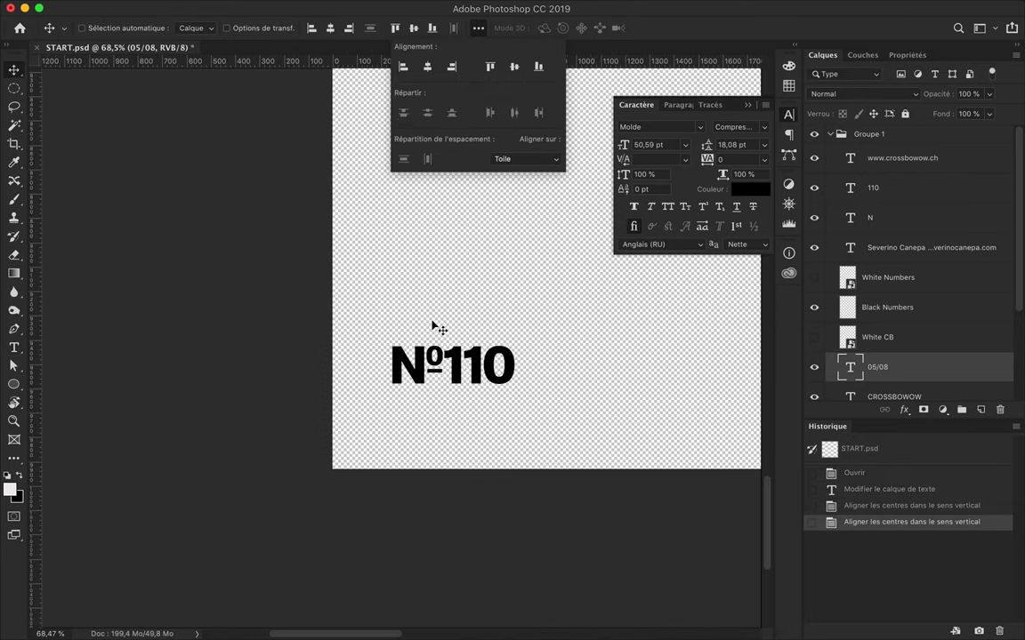
# Change the 110 number text to 128 and fit the whole page in view.
pyautogui.doubleClick(474, 380)
pyautogui.write('128')
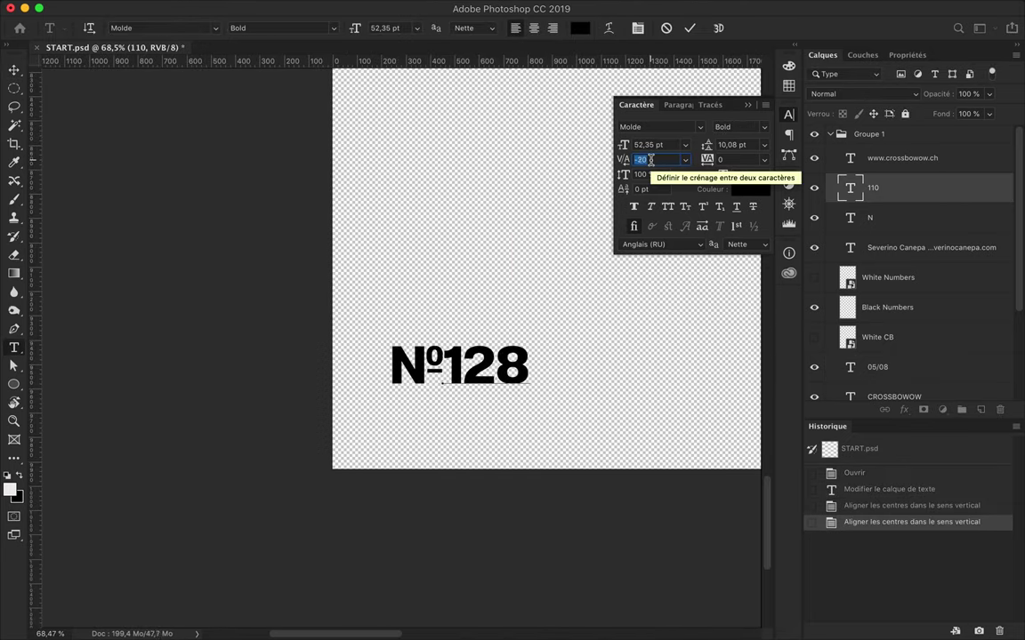
pyautogui.press('Escape')
pyautogui.press('v')
pyautogui.hotkey('ctrl', '0')
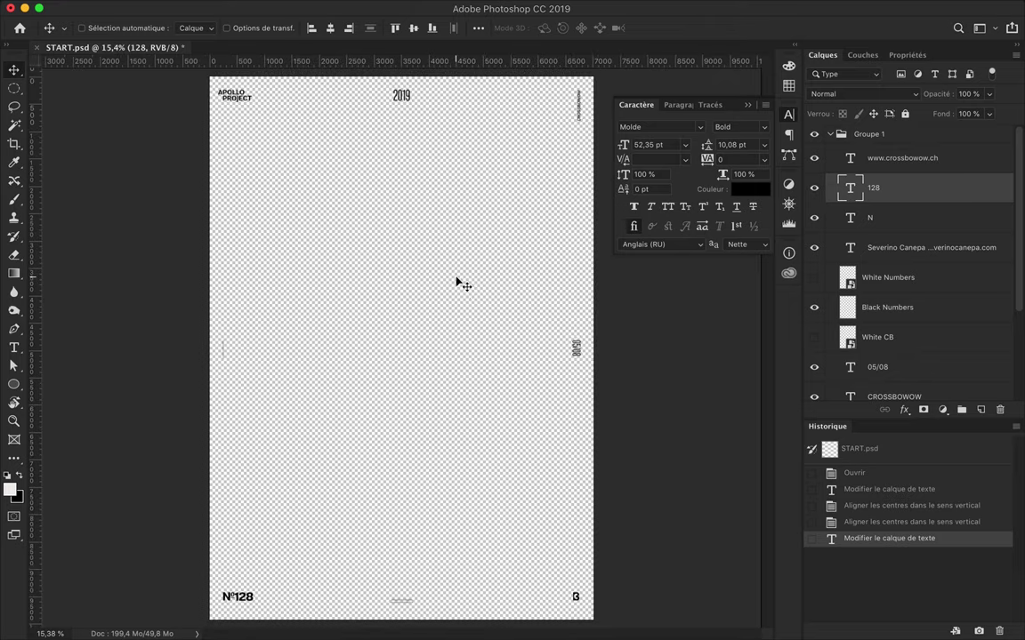
# Save the poster over START.psd in the LaCie 5 May/8-128 folder.
pyautogui.hotkey('ctrl', 'shift', 's')
pyautogui.click(234, 353)
pyautogui.click(425, 124)
pyautogui.click(570, 159)
pyautogui.click(732, 187)
pyautogui.press('Return')
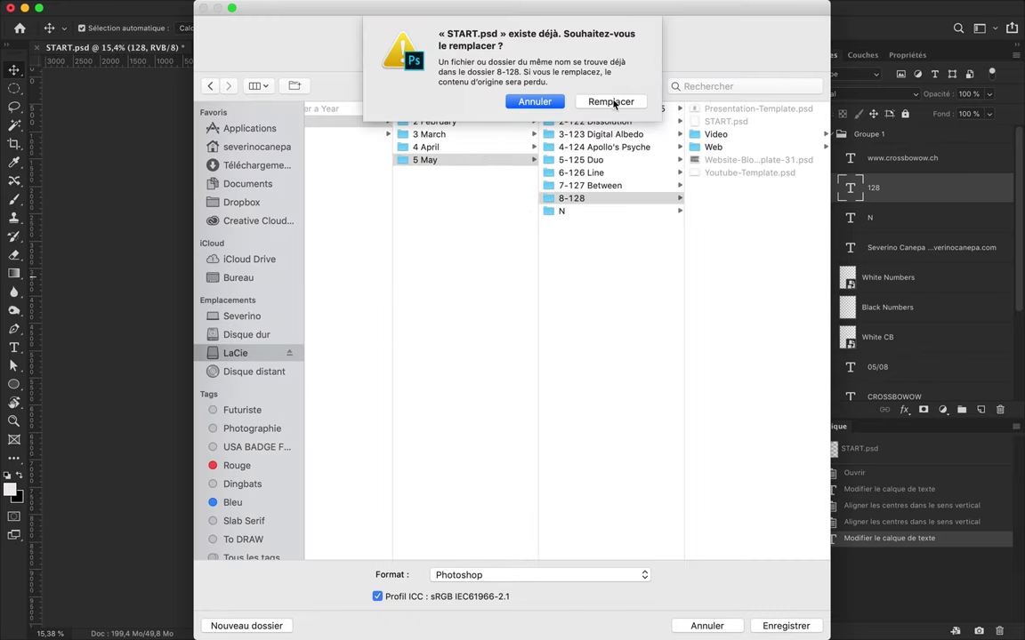
pyautogui.click(613, 100)
# Collapse the text group and select the Background layer.
pyautogui.scroll(-2, 359, 264)
pyautogui.click(830, 133)
pyautogui.click(870, 158)
# Set the Pen shape fill to solid black and draw the bottom-left corner triangle.
pyautogui.press('p')
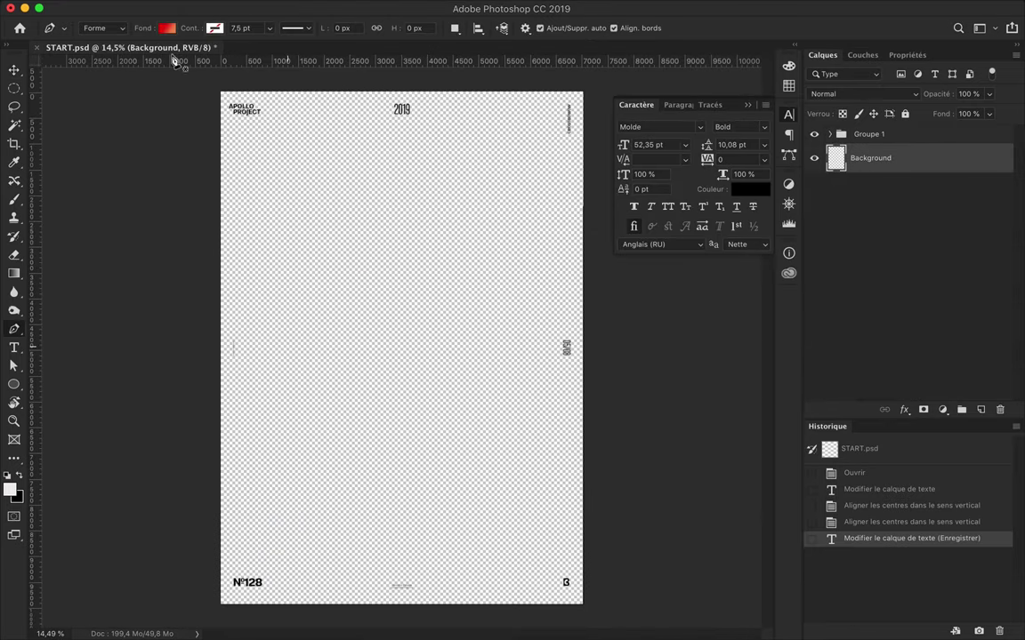
pyautogui.click(167, 28)
pyautogui.click(114, 56)
pyautogui.click(203, 357)
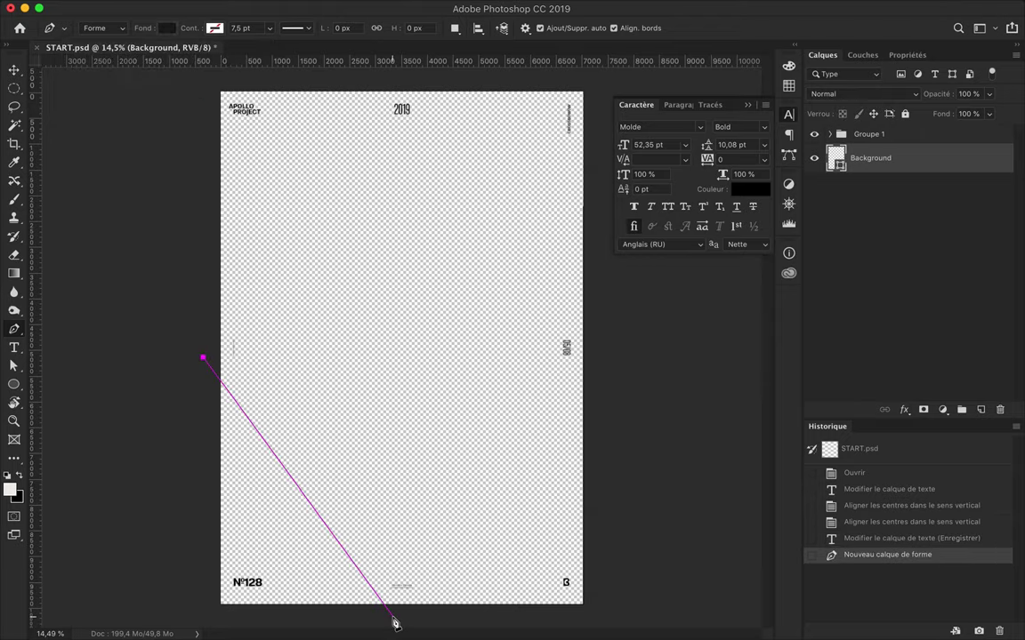
pyautogui.click(480, 607)
pyautogui.click(201, 606)
pyautogui.click(202, 358)
# Draw black shapes covering the top-left and top-right corners.
pyautogui.click(208, 279)
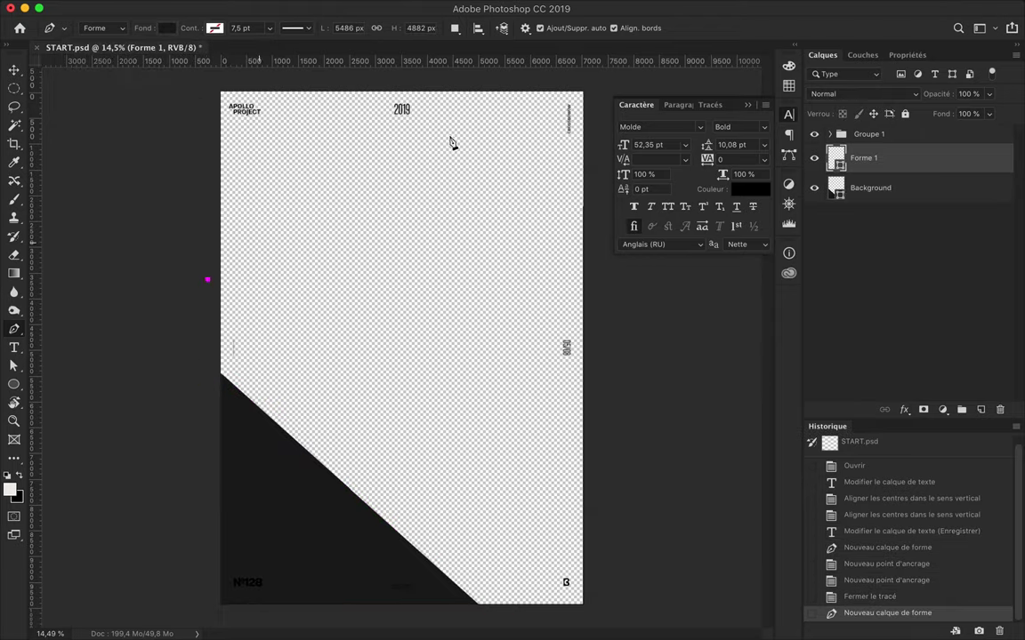
pyautogui.click(450, 87)
pyautogui.click(206, 85)
pyautogui.click(207, 280)
pyautogui.click(466, 85)
pyautogui.click(591, 315)
pyautogui.click(589, 86)
pyautogui.click(466, 86)
# Draw a black shape covering the bottom-right corner.
pyautogui.hotkey('ctrl', '-')
pyautogui.click(482, 587)
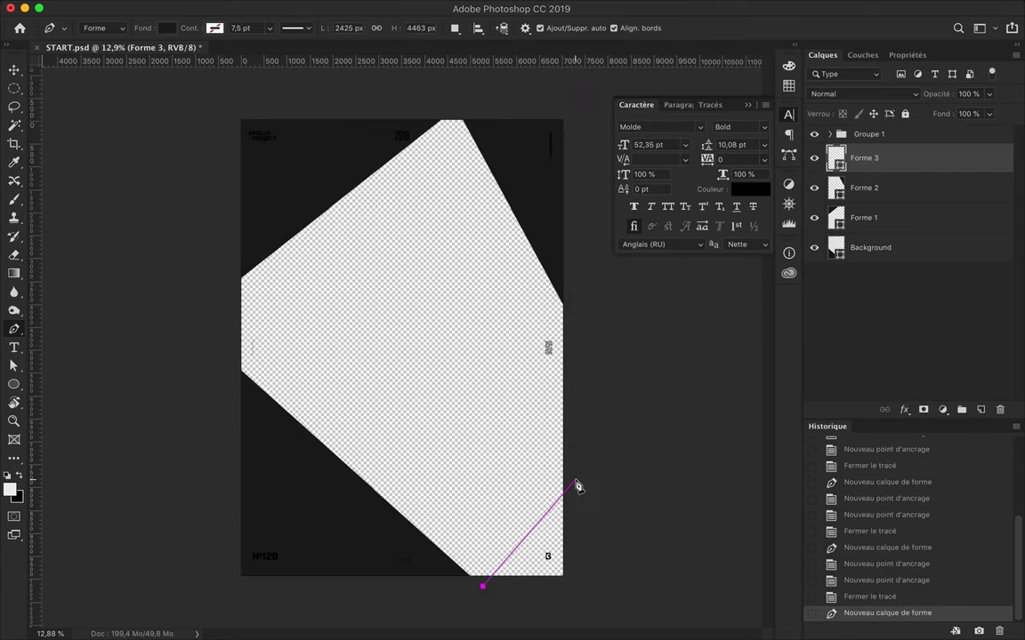
pyautogui.click(570, 480)
pyautogui.click(569, 594)
pyautogui.click(482, 586)
# Add a new empty layer beneath the Background layer.
pyautogui.press('a')
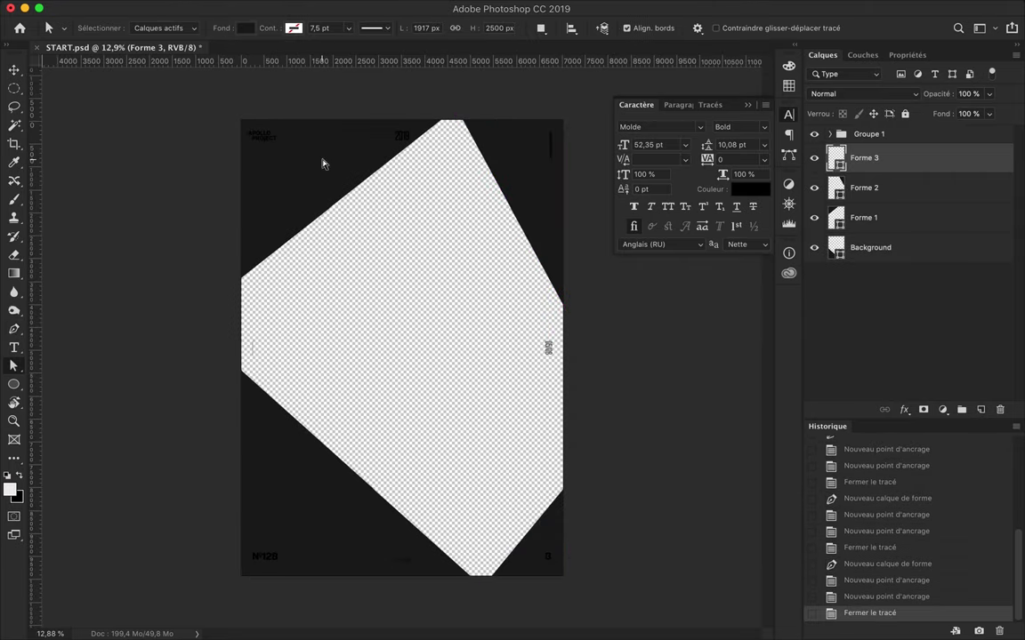
pyautogui.click(894, 255)
pyautogui.click(980, 410)
pyautogui.hotkey('ctrl', '[')
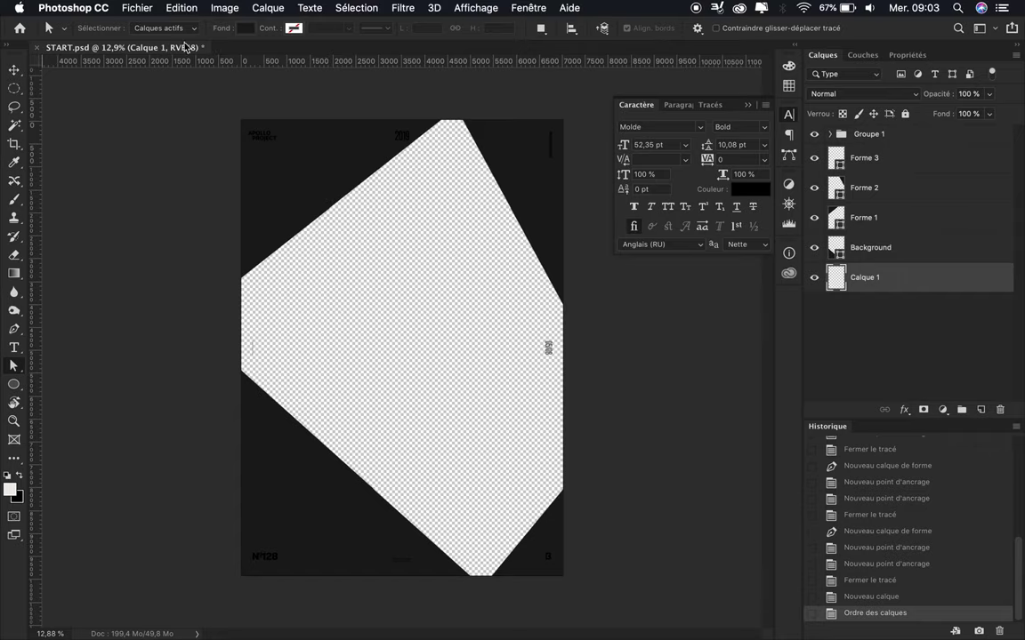
# Draw a rectangle covering the whole page.
pyautogui.press('u')
pyautogui.click(238, 114)
pyautogui.hotkey('ctrl', 'z')
pyautogui.hotkey('shift', 'u')
pyautogui.moveTo(238, 116); pyautogui.dragTo(567, 580)
# Fill the rectangle with a green-to-purple gradient preset.
pyautogui.click(167, 28)
pyautogui.click(141, 56)
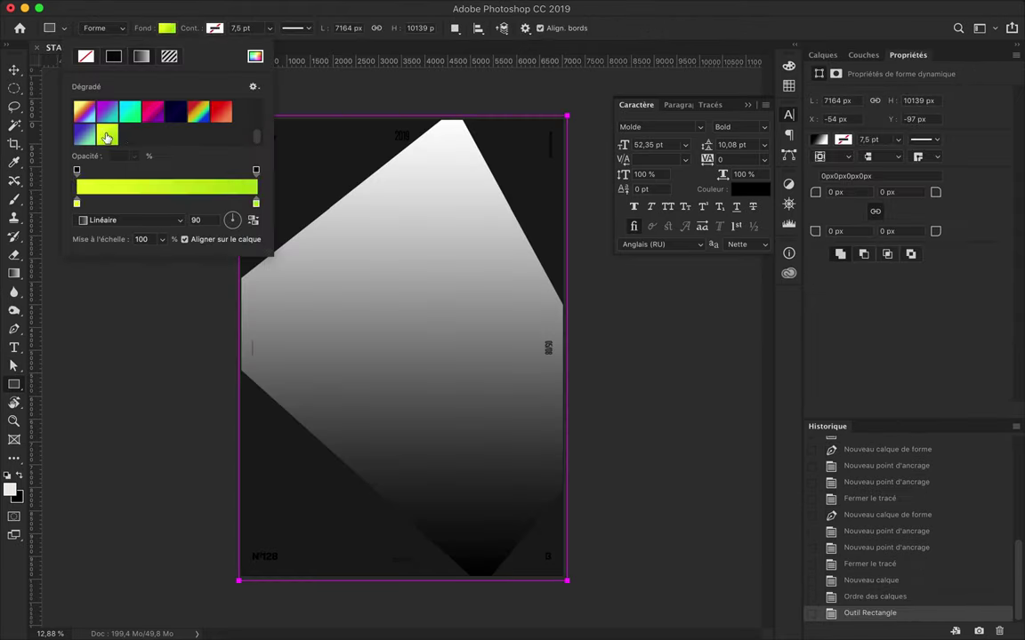
pyautogui.click(130, 111)
pyautogui.click(221, 111)
pyautogui.click(115, 135)
pyautogui.press('v')
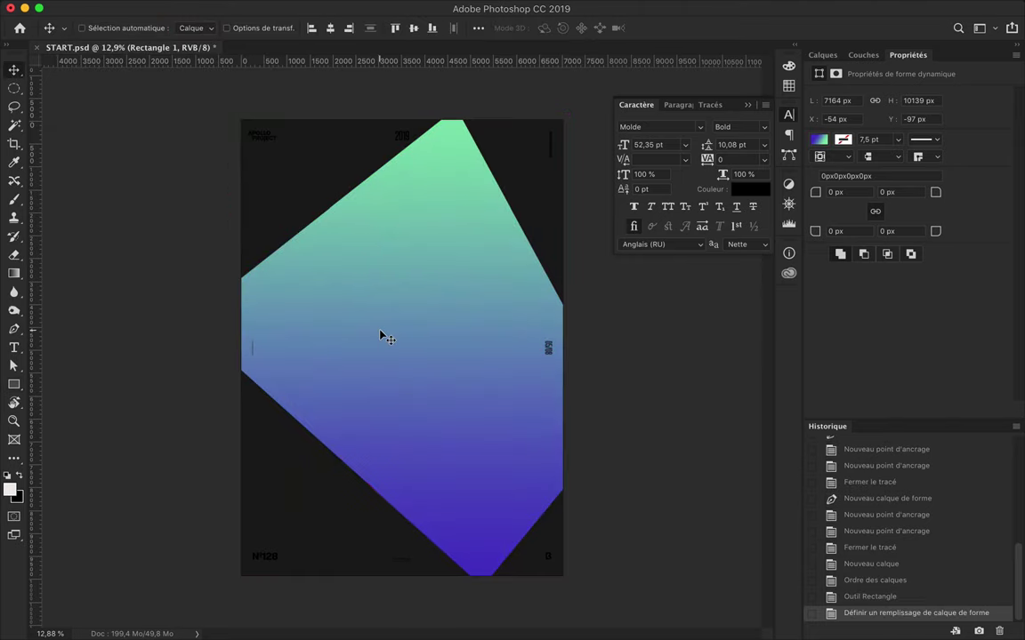
# Set the rectangle's gradient angle to 45°.
pyautogui.click(247, 27)
pyautogui.doubleClick(274, 220)
pyautogui.write('45')
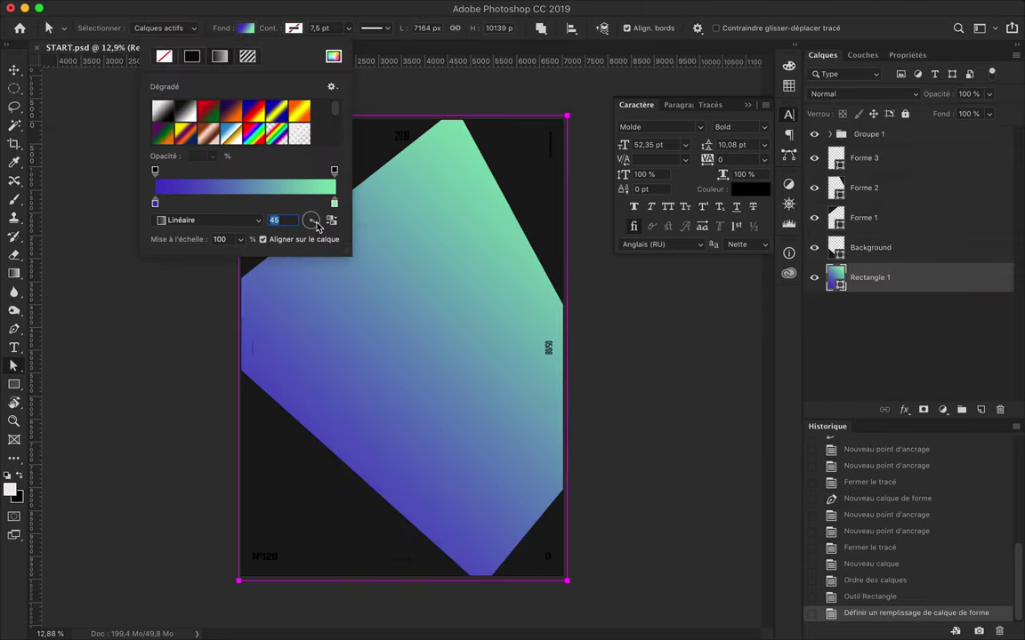
pyautogui.moveTo(317, 224); pyautogui.dragTo(307, 219)
pyautogui.click(618, 325)
pyautogui.press('v')
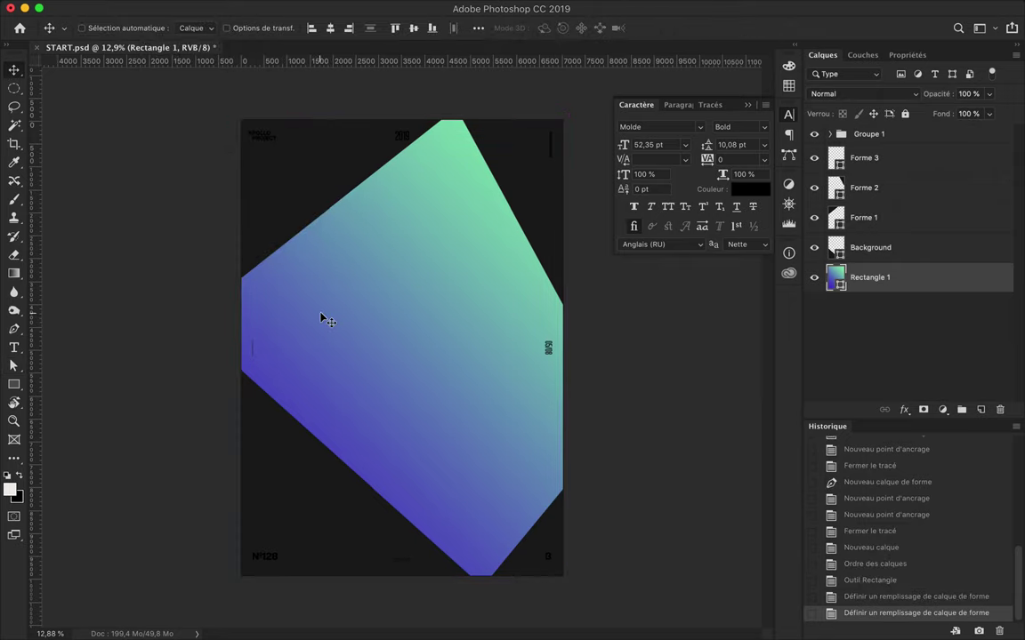
# Draw a large circle and move it toward the top-right of the poster.
pyautogui.moveTo(14, 384); pyautogui.dragTo(53, 406)
pyautogui.moveTo(483, 238); pyautogui.dragTo(669, 553)
pyautogui.press('v')
pyautogui.moveTo(434, 354); pyautogui.dragTo(489, 316)
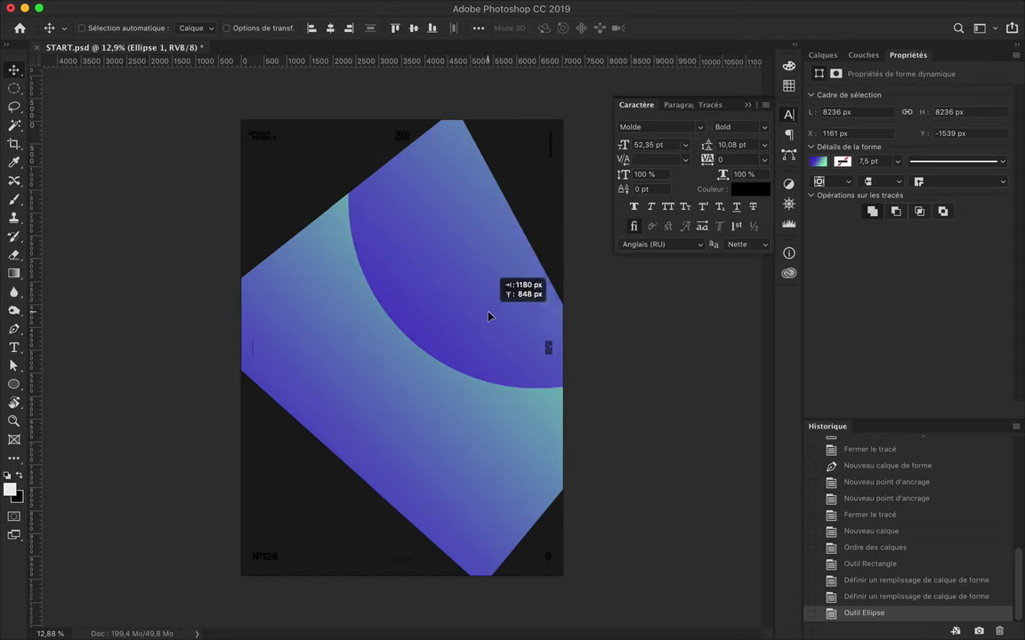
# Fill the circle solid black and duplicate the top-right corner shape.
pyautogui.press('a')
pyautogui.click(245, 28)
pyautogui.click(192, 56)
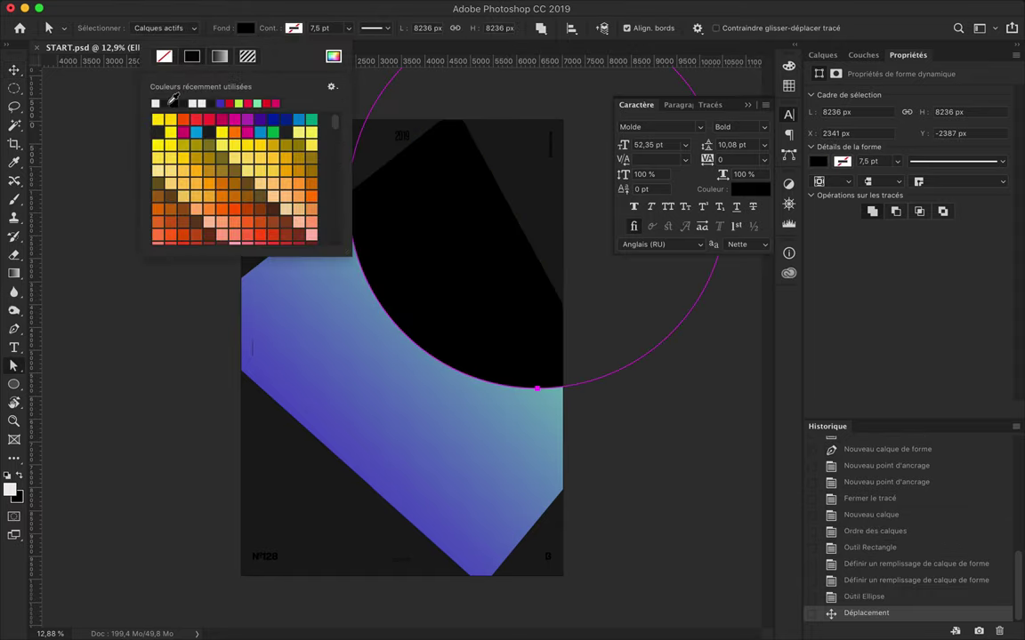
pyautogui.click(502, 187)
pyautogui.press('v')
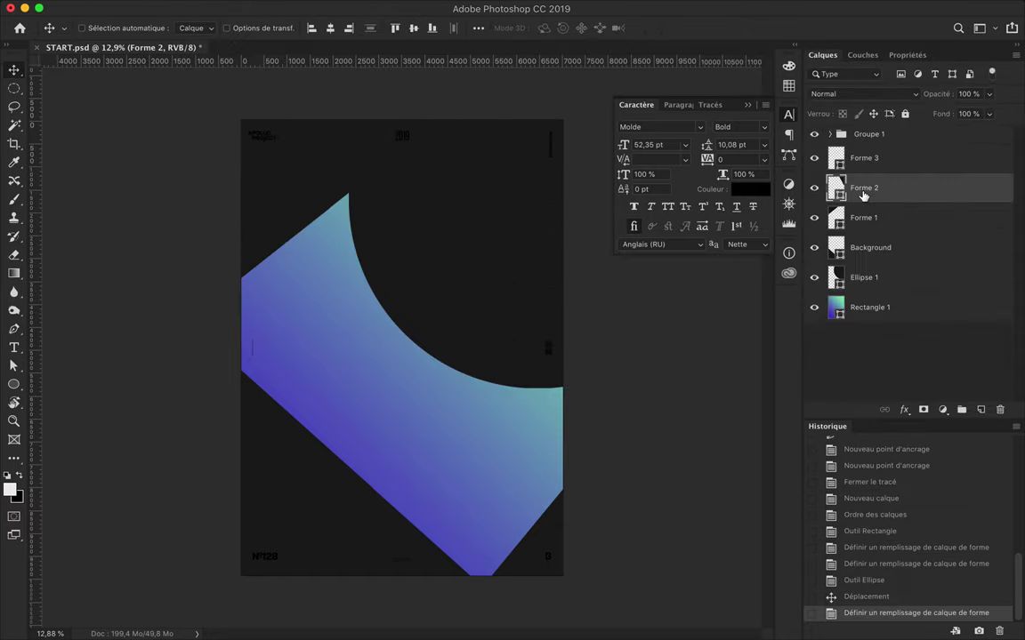
pyautogui.hotkey('ctrl', 'j')
pyautogui.keyDown('ctrl'); pyautogui.click(836, 188); pyautogui.keyUp('ctrl')
pyautogui.press('g')
pyautogui.click(173, 28)
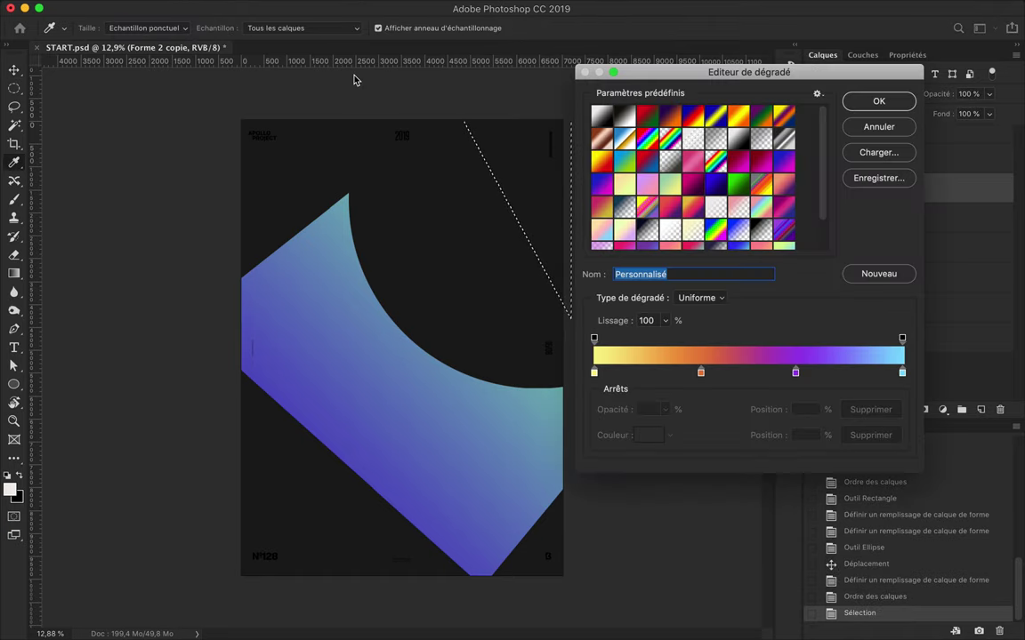
pyautogui.click(694, 238)
pyautogui.click(784, 238)
pyautogui.doubleClick(595, 372)
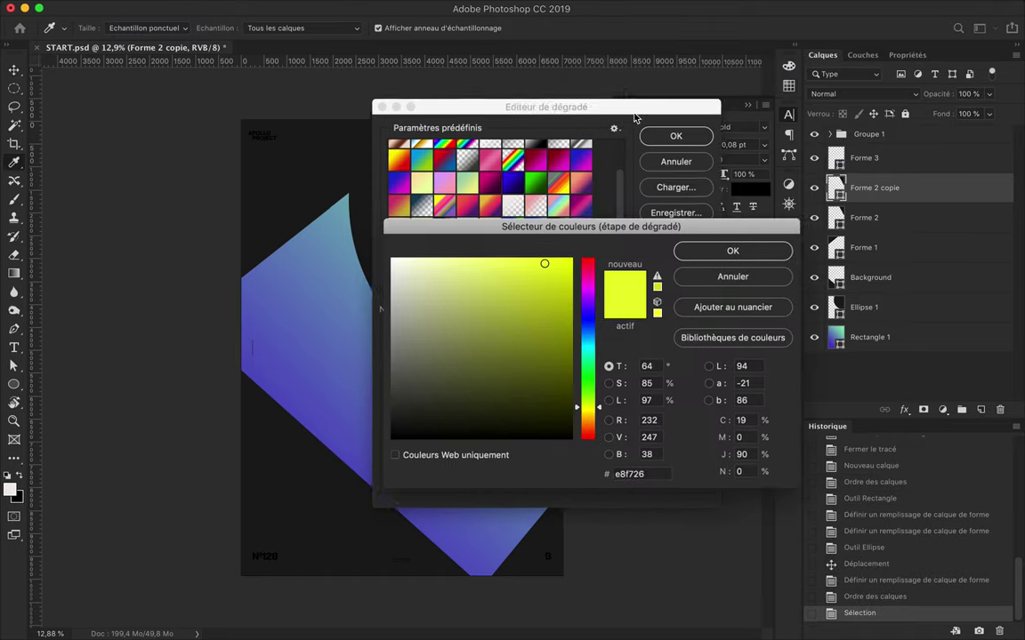
pyautogui.click(334, 428)
pyautogui.click(675, 258)
pyautogui.doubleClick(643, 417)
pyautogui.click(333, 427)
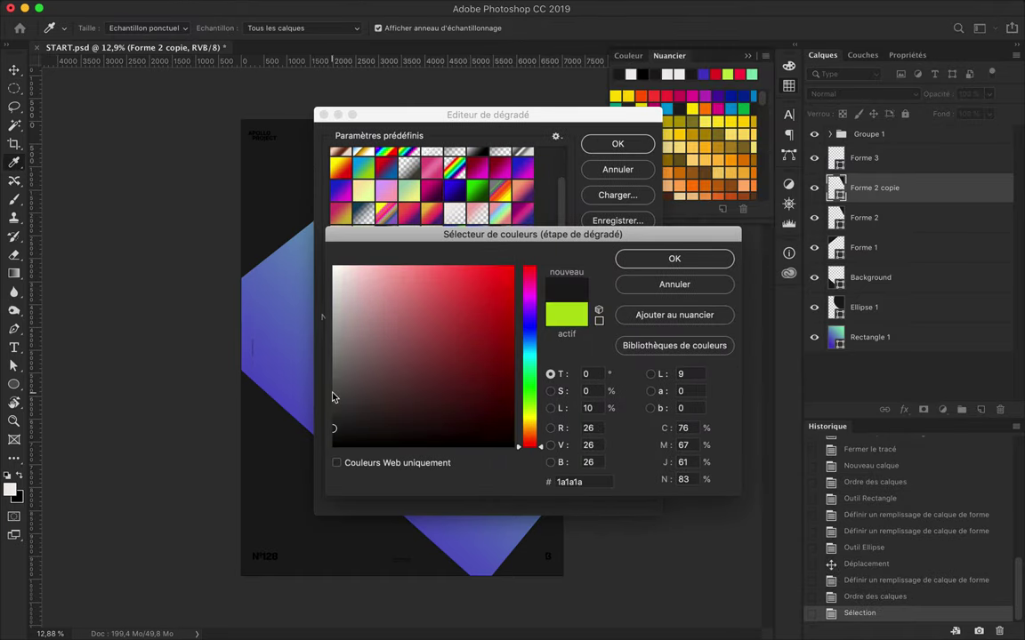
pyautogui.click(674, 258)
pyautogui.click(622, 147)
pyautogui.click(503, 199)
pyautogui.press('Return')
pyautogui.moveTo(504, 199); pyautogui.dragTo(511, 114)
pyautogui.hotkey('ctrl', 'z')
pyautogui.moveTo(487, 172)
pyautogui.mouseDown()
pyautogui.moveTo(510, 175)
pyautogui.moveTo(482, 197)
pyautogui.moveTo(556, 133)
pyautogui.mouseUp()
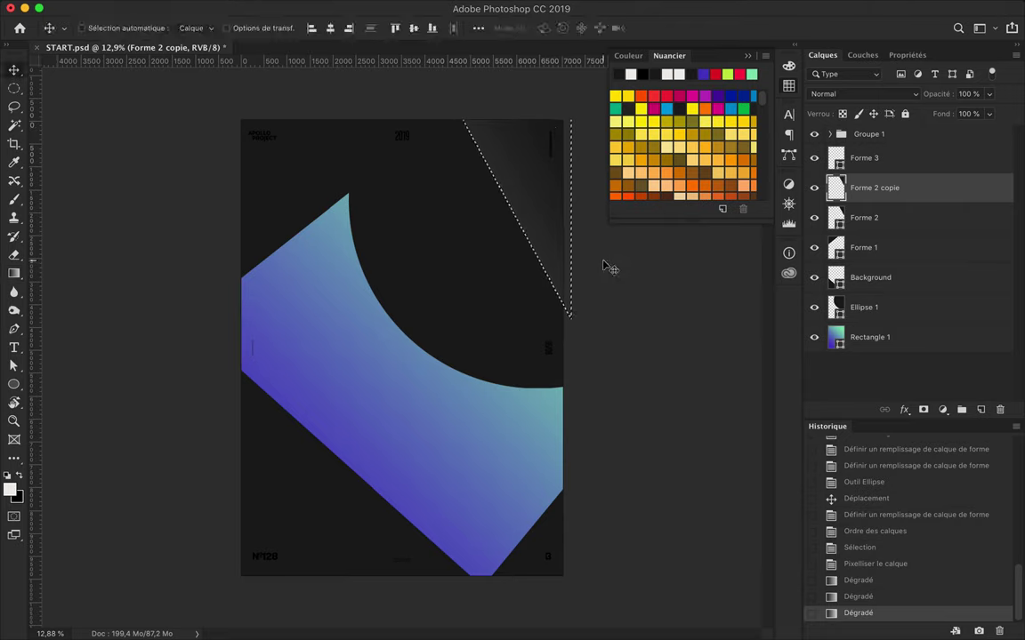
pyautogui.hotkey('ctrl', 'd')
pyautogui.press('m')
pyautogui.hotkey('ctrl', 'z')
pyautogui.hotkey('ctrl', 'z')
pyautogui.hotkey('ctrl', 'z')
pyautogui.hotkey('ctrl', 'z')
pyautogui.press('g')
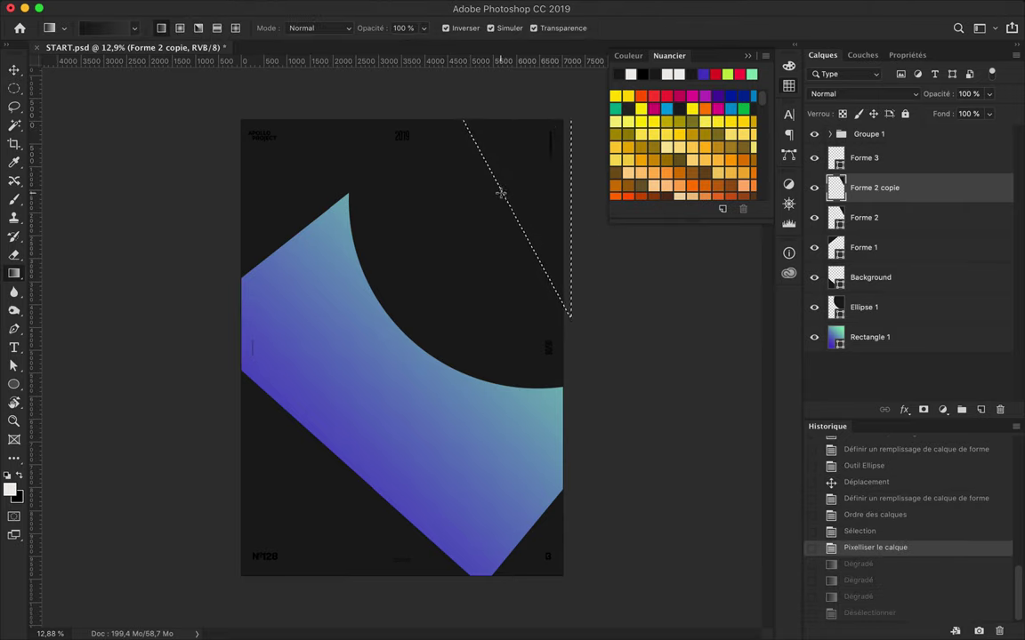
pyautogui.moveTo(501, 190)
pyautogui.mouseDown()
pyautogui.moveTo(525, 178)
pyautogui.moveTo(508, 195)
pyautogui.mouseUp()
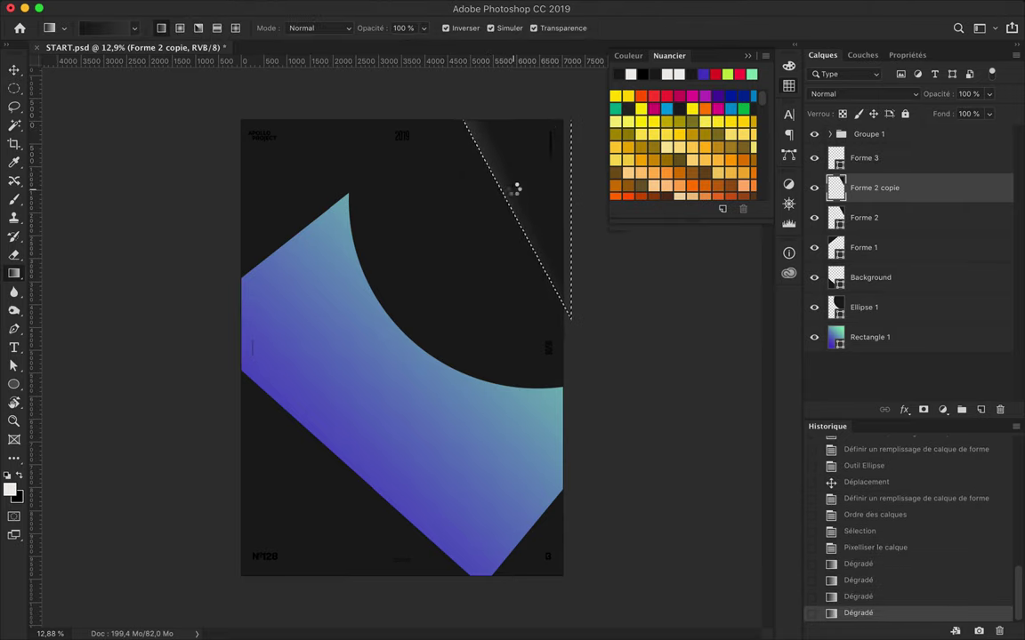
pyautogui.hotkey('ctrl', 'z')
pyautogui.click(888, 524)
pyautogui.click(888, 498)
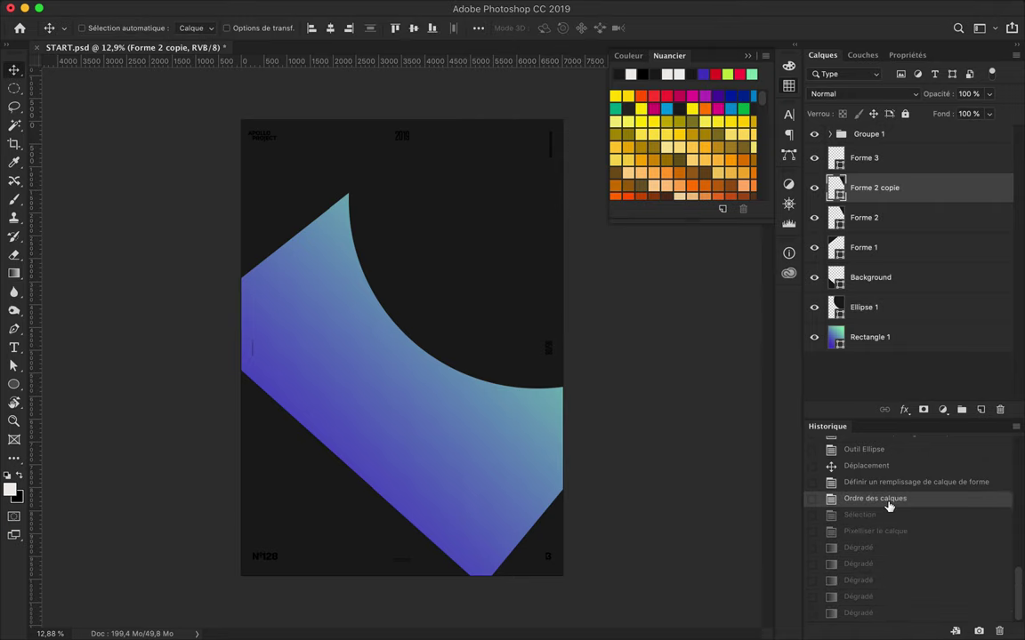
pyautogui.press('Delete')
pyautogui.doubleClick(897, 188)
# Add a gradient overlay to Forme 2 and darken its gradient.
pyautogui.click(481, 301)
pyautogui.moveTo(677, 85); pyautogui.dragTo(417, 272)
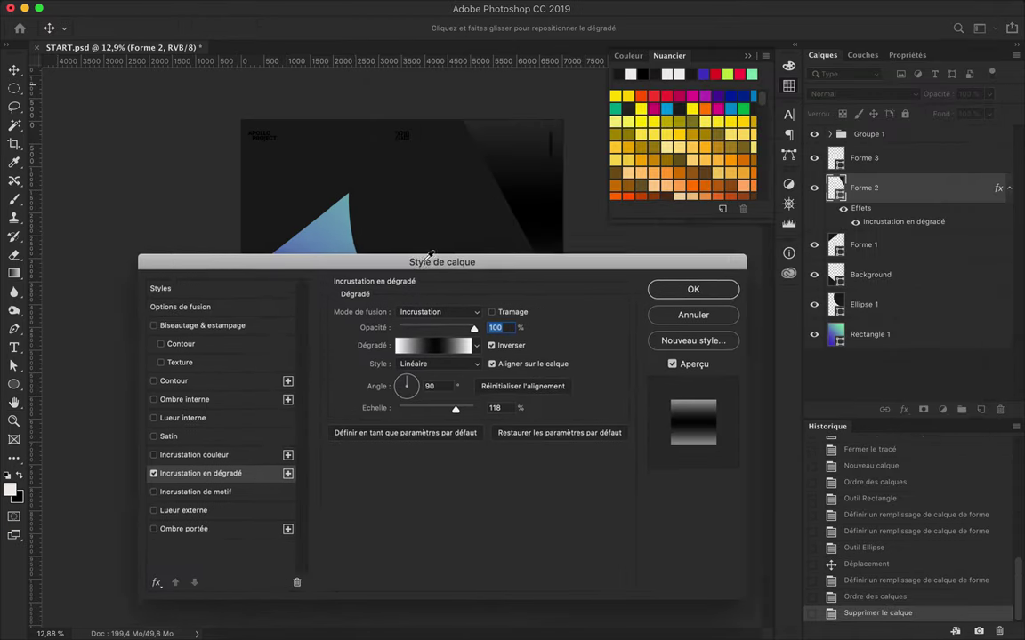
pyautogui.click(395, 356)
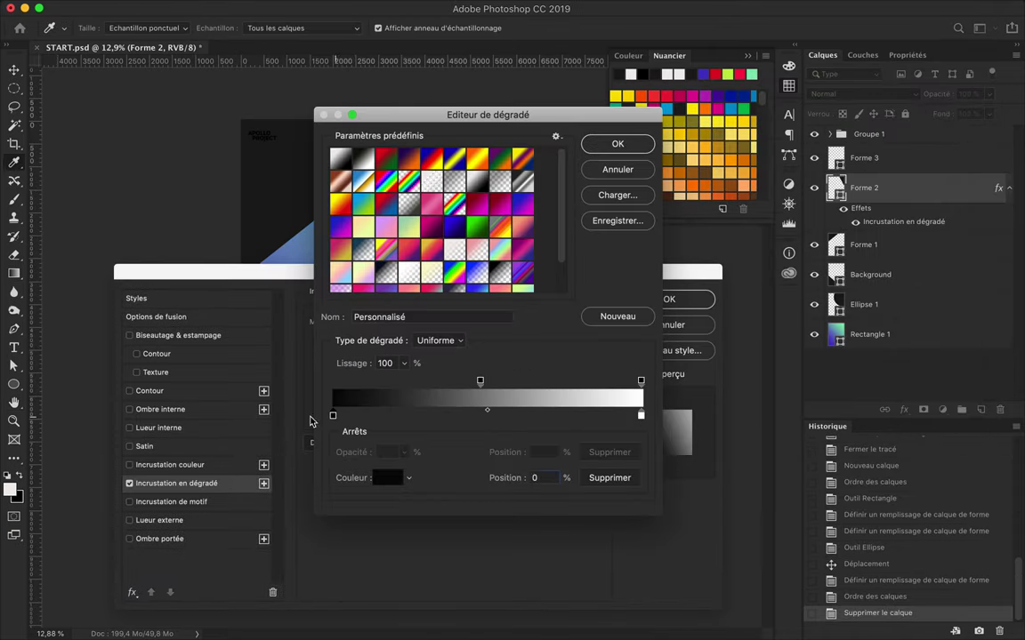
pyautogui.doubleClick(332, 415)
pyautogui.press('Return')
pyautogui.press('Return')
pyautogui.press('Return')
# Undo an accidental shape move, rotate the overlay angle and apply the effect.
pyautogui.moveTo(644, 325); pyautogui.dragTo(509, 233)
pyautogui.hotkey('ctrl', 'z')
pyautogui.scroll(3, 511, 235)
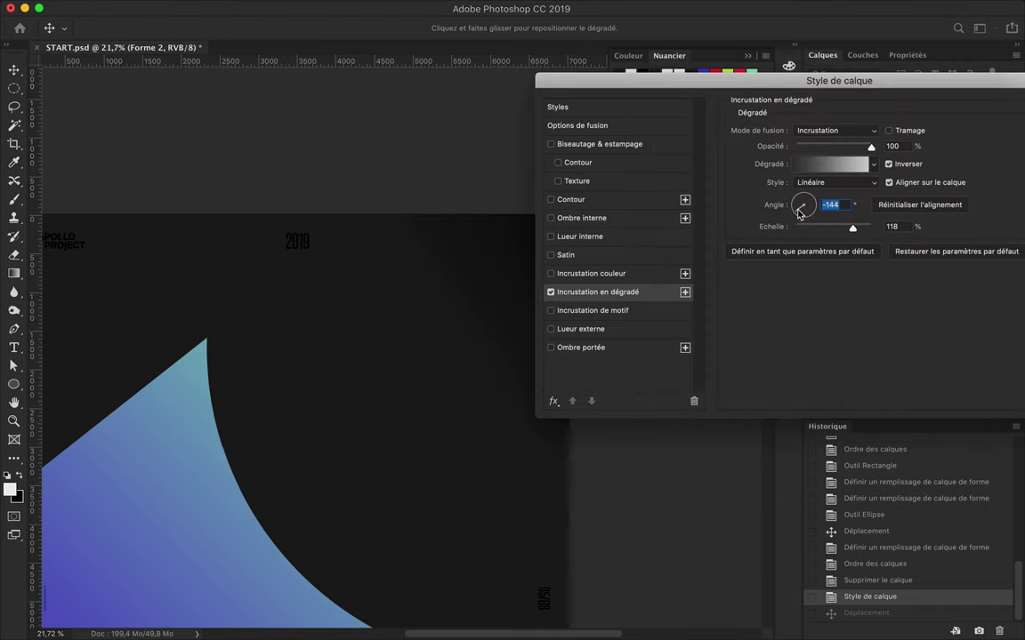
pyautogui.moveTo(789, 205); pyautogui.dragTo(819, 205)
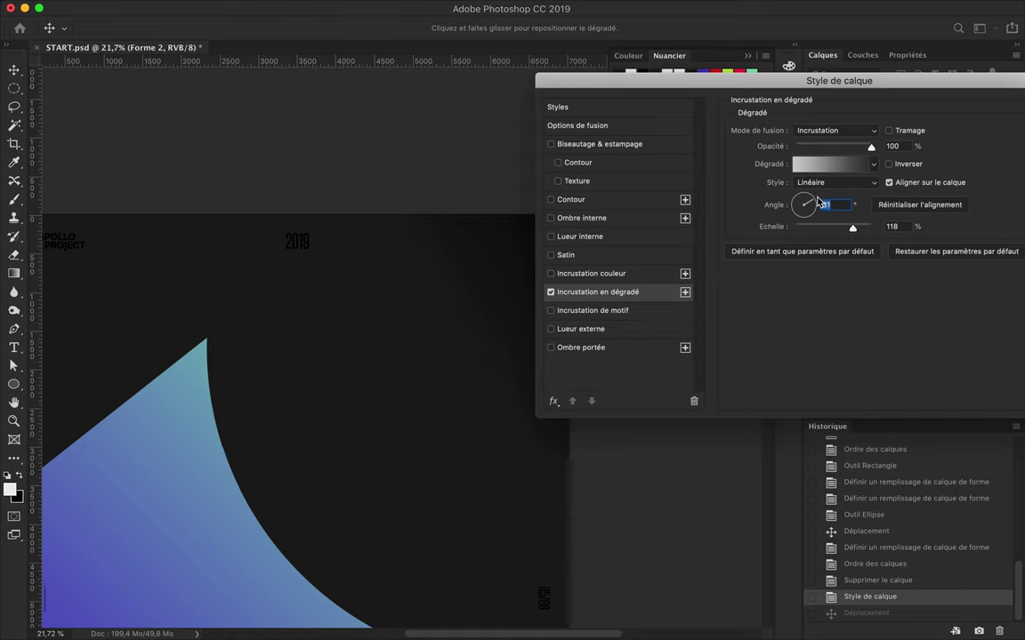
pyautogui.moveTo(830, 77); pyautogui.dragTo(536, 393)
pyautogui.click(809, 425)
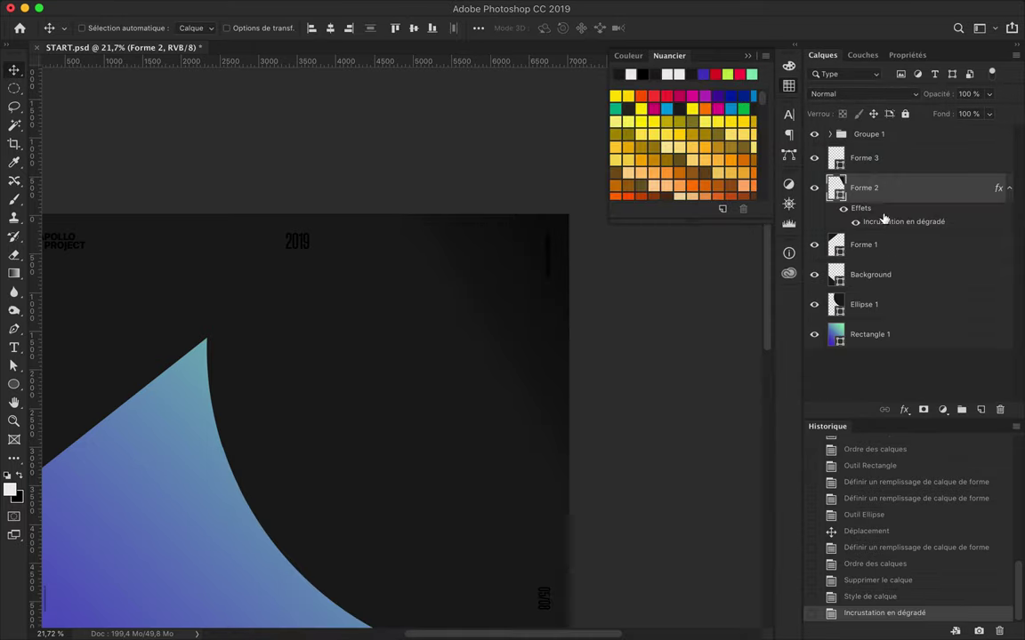
# Reopen Forme 2's gradient overlay and set the first stop to dark grey #202020.
pyautogui.moveTo(867, 188)
pyautogui.mouseDown()
pyautogui.moveTo(876, 146)
pyautogui.moveTo(888, 202)
pyautogui.mouseUp()
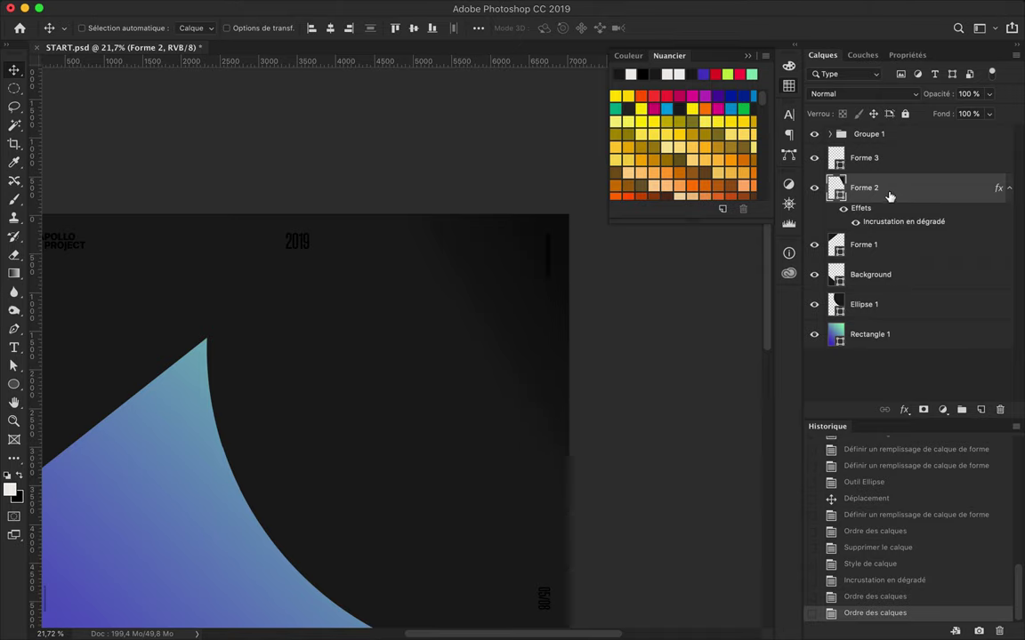
pyautogui.doubleClick(916, 203)
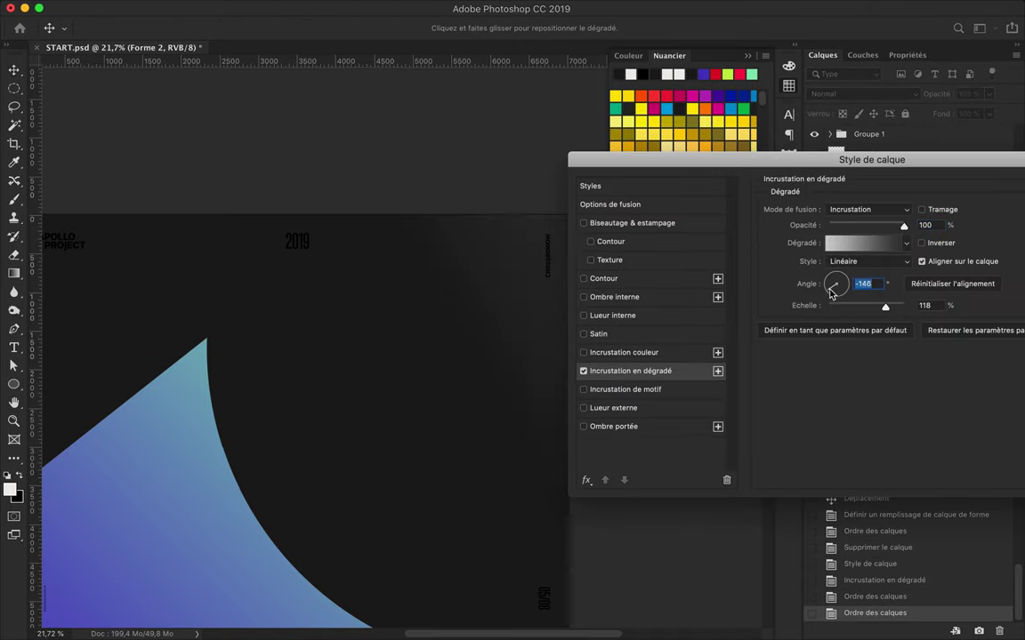
pyautogui.click(907, 243)
pyautogui.click(863, 243)
pyautogui.doubleClick(671, 315)
pyautogui.click(542, 270)
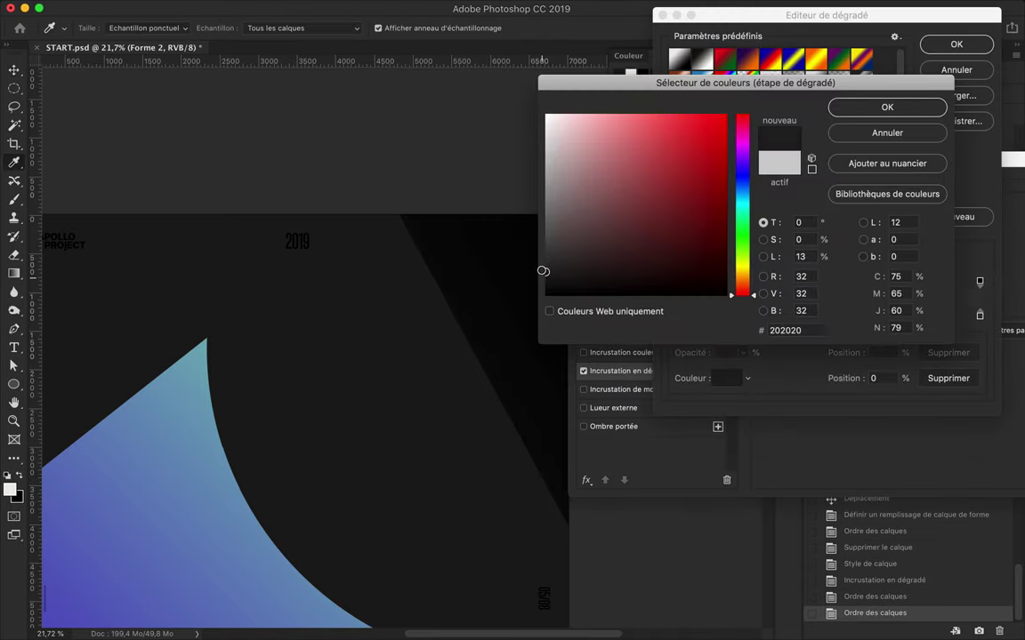
pyautogui.press('Return')
# Set the remaining gradient stops to grey #ababab.
pyautogui.click(728, 378)
pyautogui.click(887, 107)
pyautogui.click(728, 378)
pyautogui.click(549, 220)
pyautogui.click(887, 107)
pyautogui.click(980, 316)
pyautogui.click(728, 378)
pyautogui.click(546, 174)
# Confirm the -146° overlay style, then step back to an earlier history state.
pyautogui.click(887, 107)
pyautogui.click(956, 44)
pyautogui.press('Return')
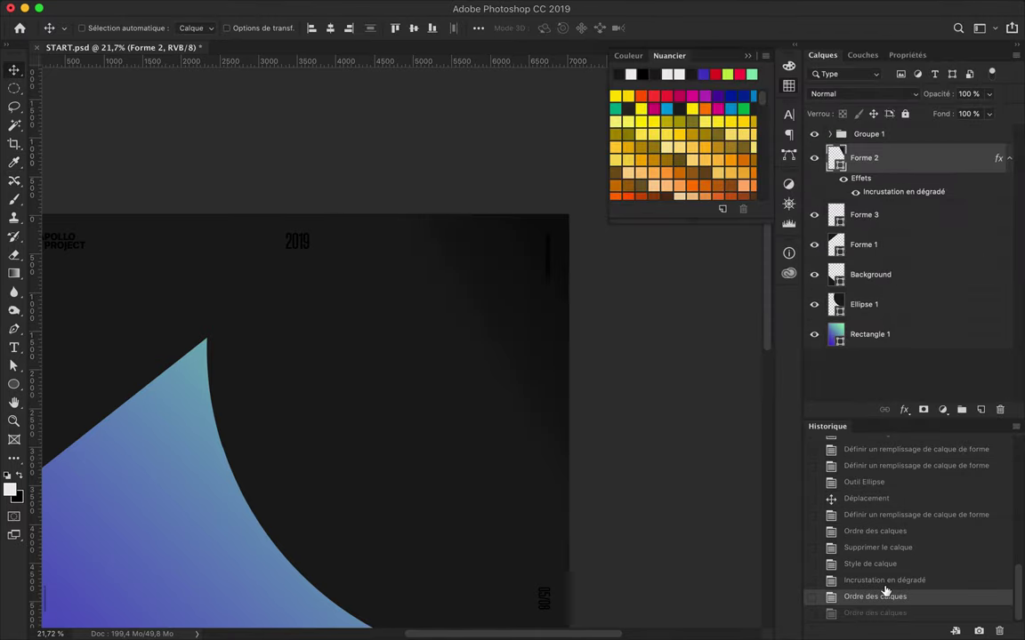
pyautogui.click(885, 580)
# Revert to the earlier history state, move Forme 2 copie below Forme 3 and rasterize it.
pyautogui.click(876, 547)
pyautogui.moveTo(842, 218); pyautogui.dragTo(842, 186)
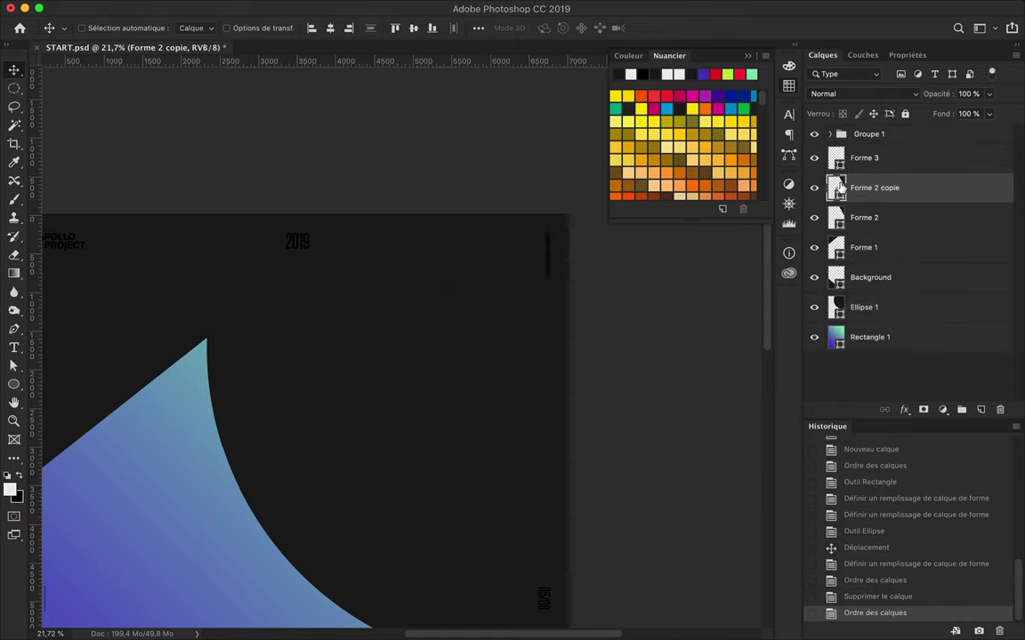
pyautogui.keyDown('ctrl'); pyautogui.click(842, 186); pyautogui.keyUp('ctrl')
pyautogui.rightClick(842, 187)
pyautogui.click(650, 233)
# Drag a dark gradient inside the panel selection, deselect and keep Normal blend mode.
pyautogui.press('g')
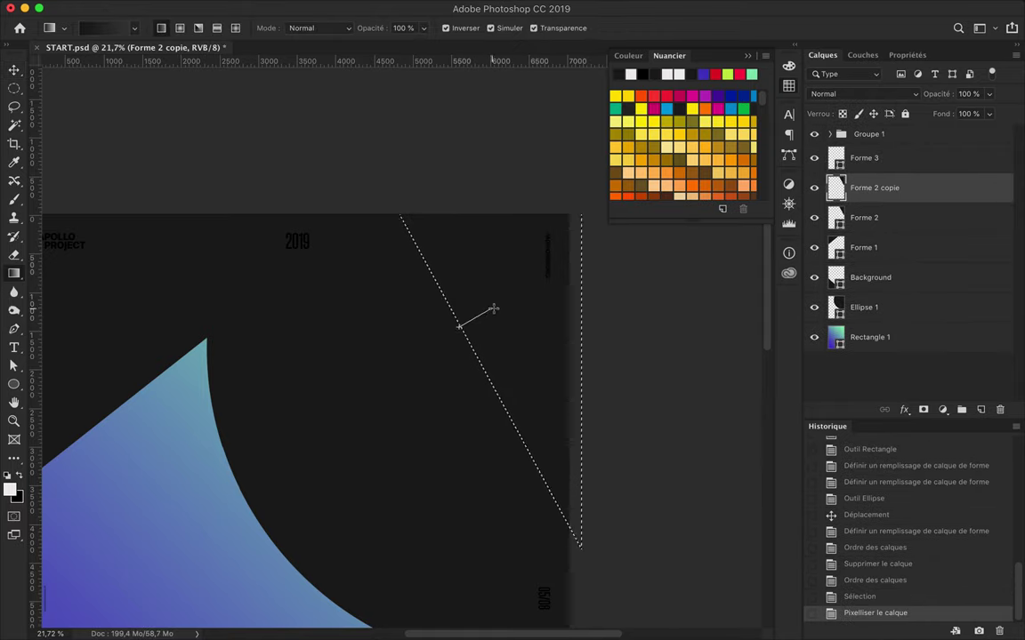
pyautogui.moveTo(492, 308); pyautogui.dragTo(496, 311)
pyautogui.press('v')
pyautogui.hotkey('ctrl', 'd')
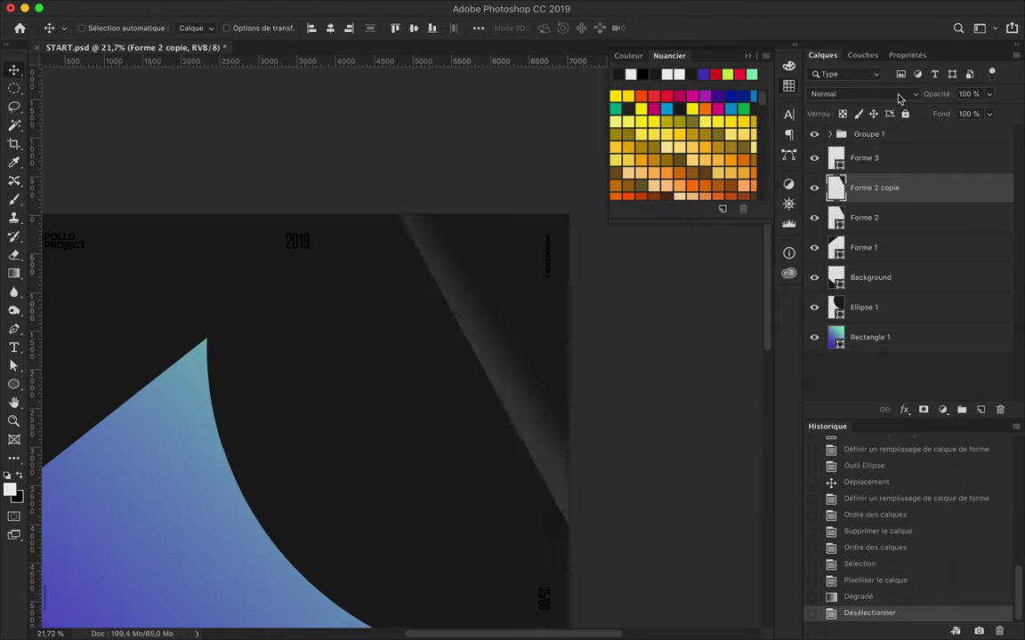
pyautogui.click(862, 94)
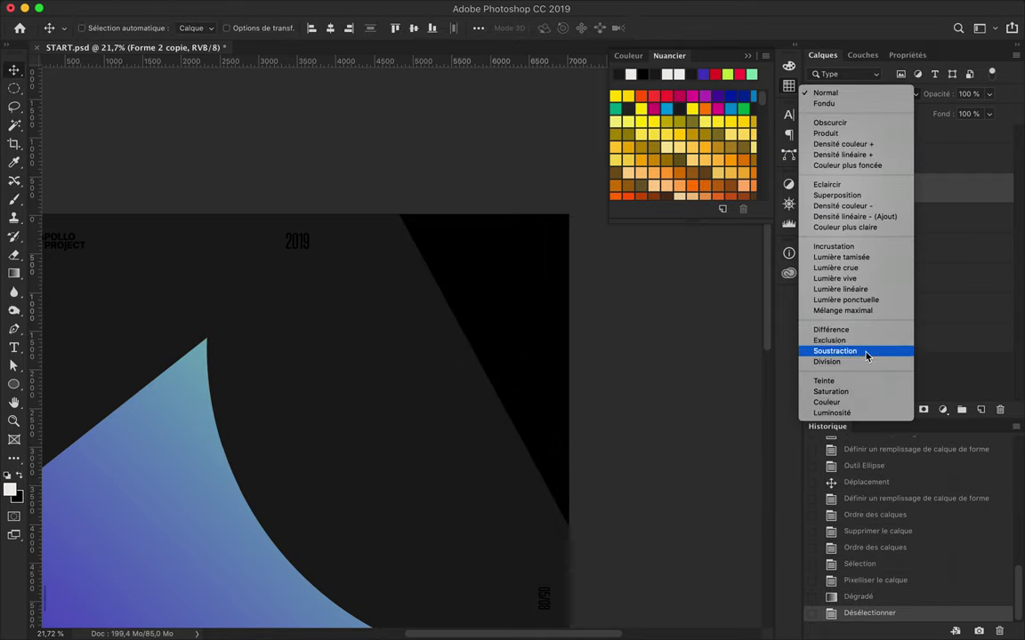
pyautogui.click(204, 85)
# Pick a new colour for the Gradient tool's stop.
pyautogui.press('g')
pyautogui.click(98, 27)
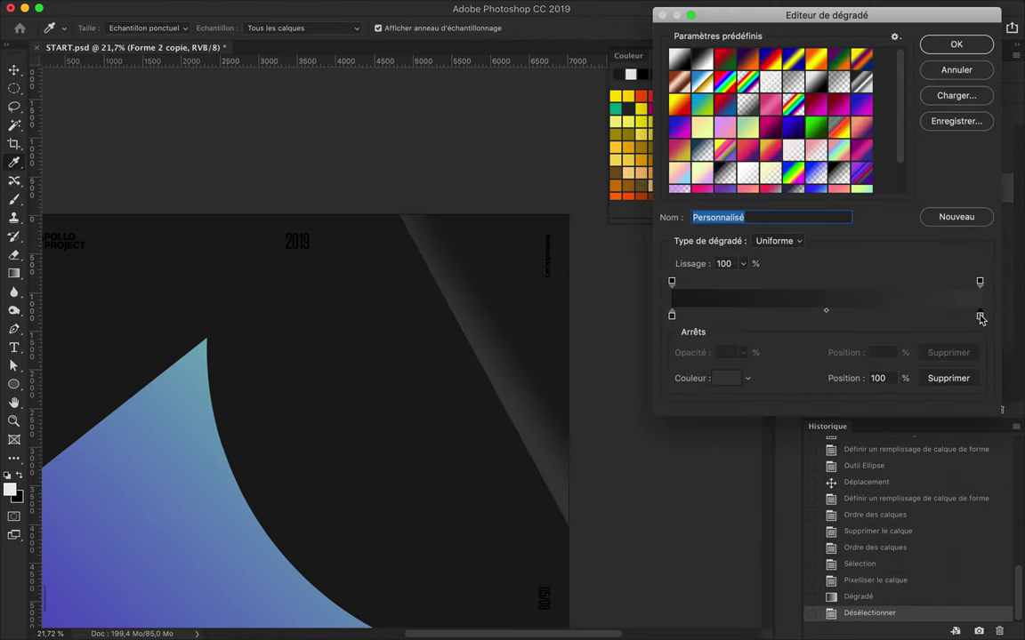
pyautogui.doubleClick(979, 315)
pyautogui.click(857, 105)
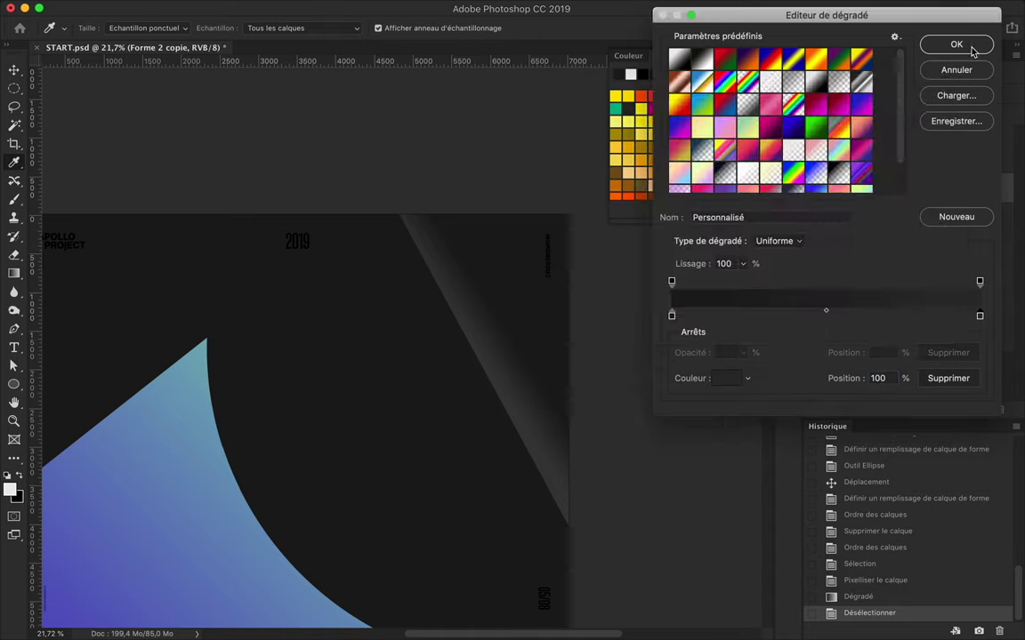
pyautogui.click(956, 44)
# Reload the Forme 2 copie selection and shade the panel with two soft gradients.
pyautogui.keyDown('shift'); pyautogui.click(867, 160); pyautogui.keyUp('shift')
pyautogui.click(869, 188)
pyautogui.keyDown('super'); pyautogui.click(836, 188); pyautogui.keyUp('super')
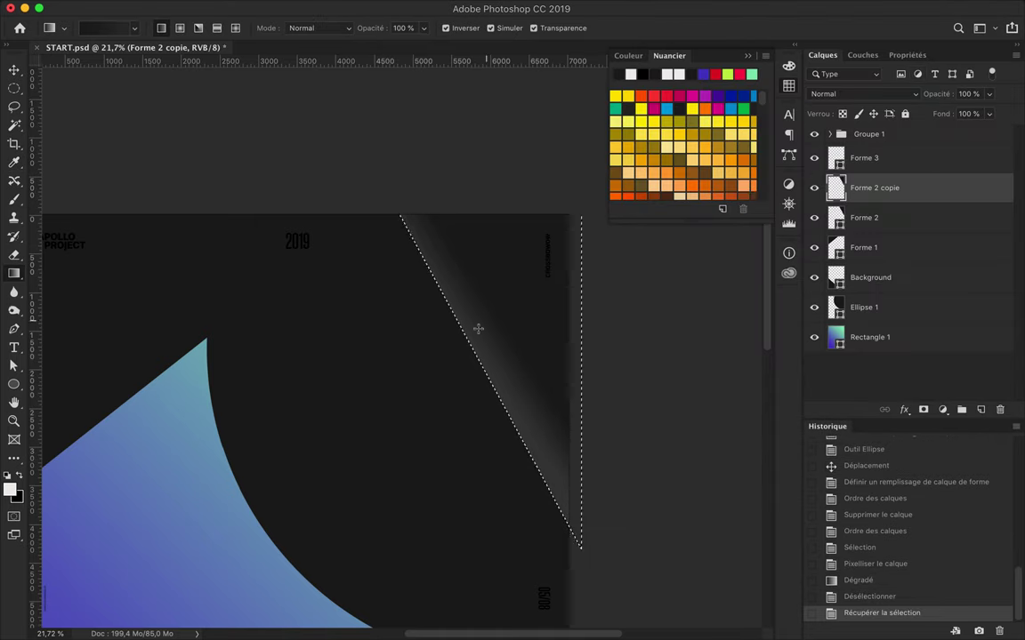
pyautogui.moveTo(479, 327); pyautogui.dragTo(453, 338)
pyautogui.moveTo(405, 267)
pyautogui.mouseDown()
pyautogui.moveTo(454, 329)
pyautogui.moveTo(476, 315)
pyautogui.mouseUp()
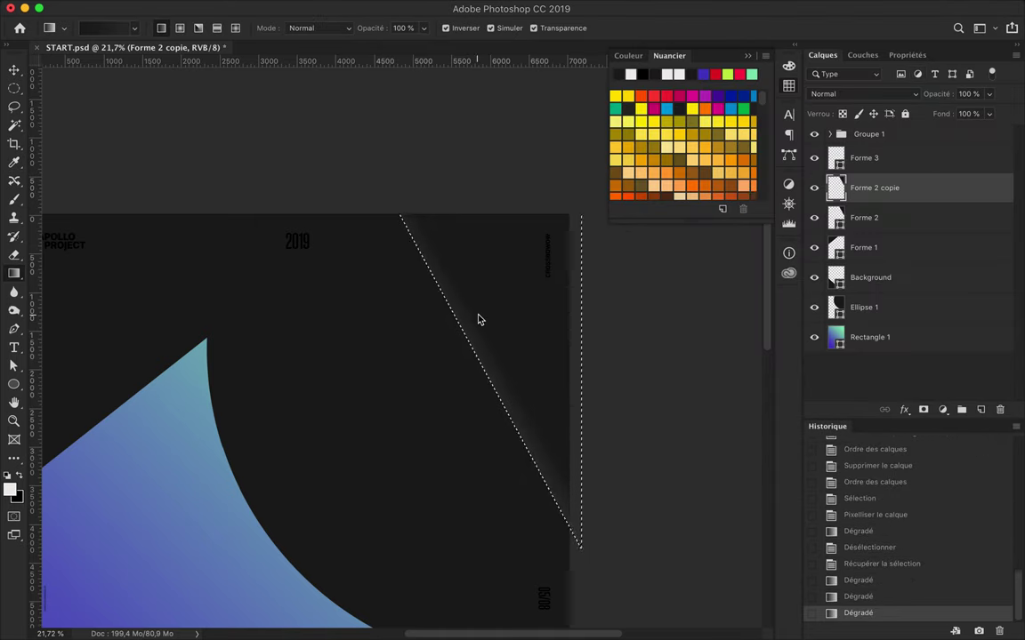
pyautogui.press('super+d')
pyautogui.press('super+minus')
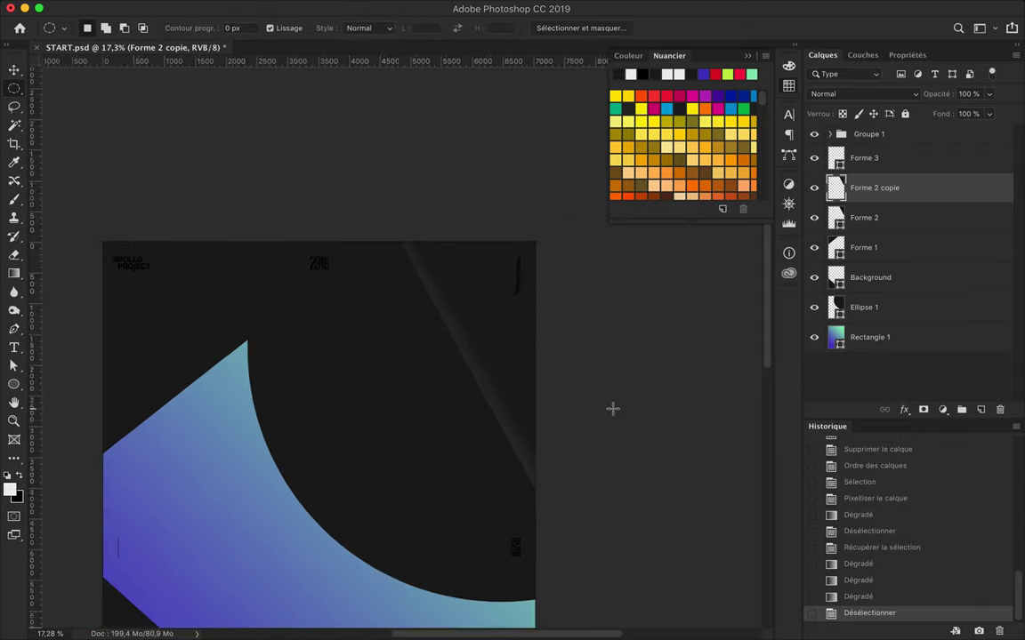
# Duplicate Forme 1, rasterize Forme 1 copie and reload its selection.
pyautogui.press('v')
pyautogui.click(861, 252)
pyautogui.rightClick(861, 251)
pyautogui.click(676, 192)
pyautogui.press('super+shift+d')
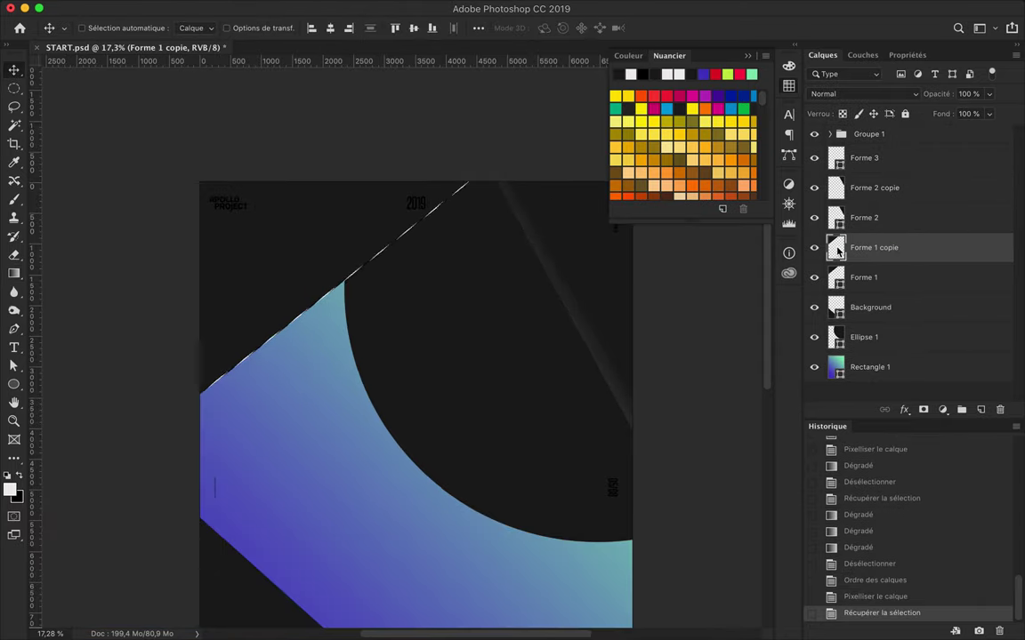
pyautogui.press('g')
# Drag dark gradient strokes along the blue band's upper diagonal edge.
pyautogui.moveTo(298, 262)
pyautogui.mouseDown()
pyautogui.moveTo(330, 296)
pyautogui.moveTo(309, 280)
pyautogui.mouseUp()
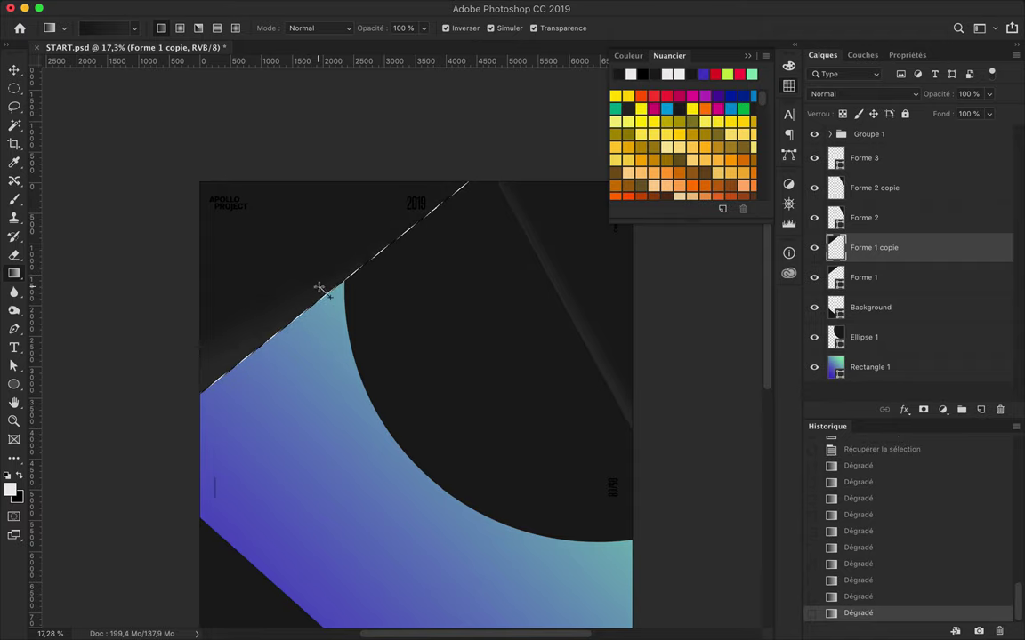
pyautogui.moveTo(319, 288); pyautogui.dragTo(326, 284)
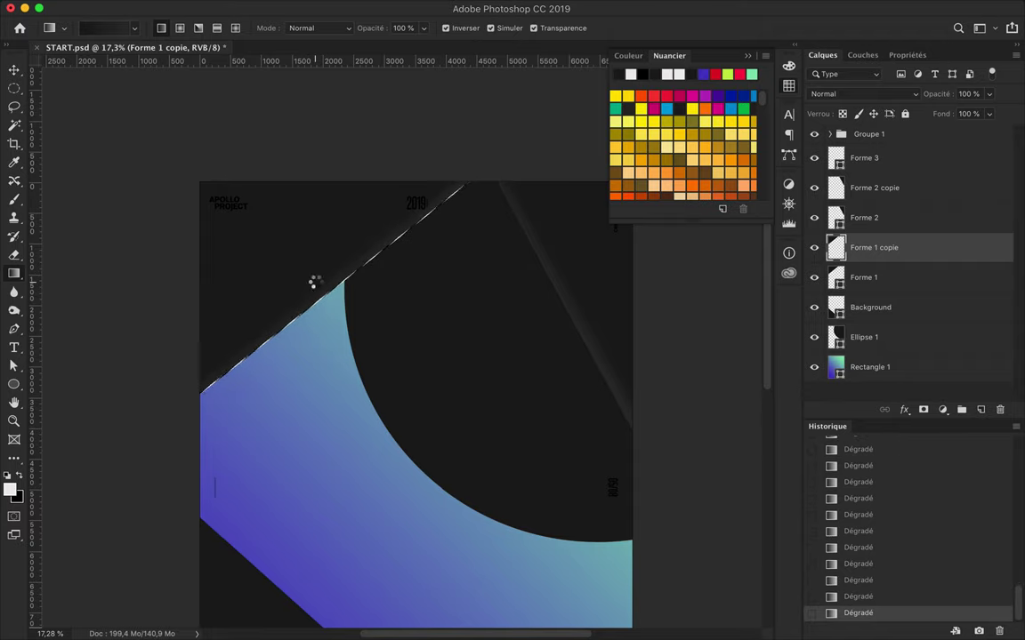
pyautogui.moveTo(318, 275)
pyautogui.mouseDown()
pyautogui.moveTo(311, 285)
pyautogui.moveTo(322, 298)
pyautogui.mouseUp()
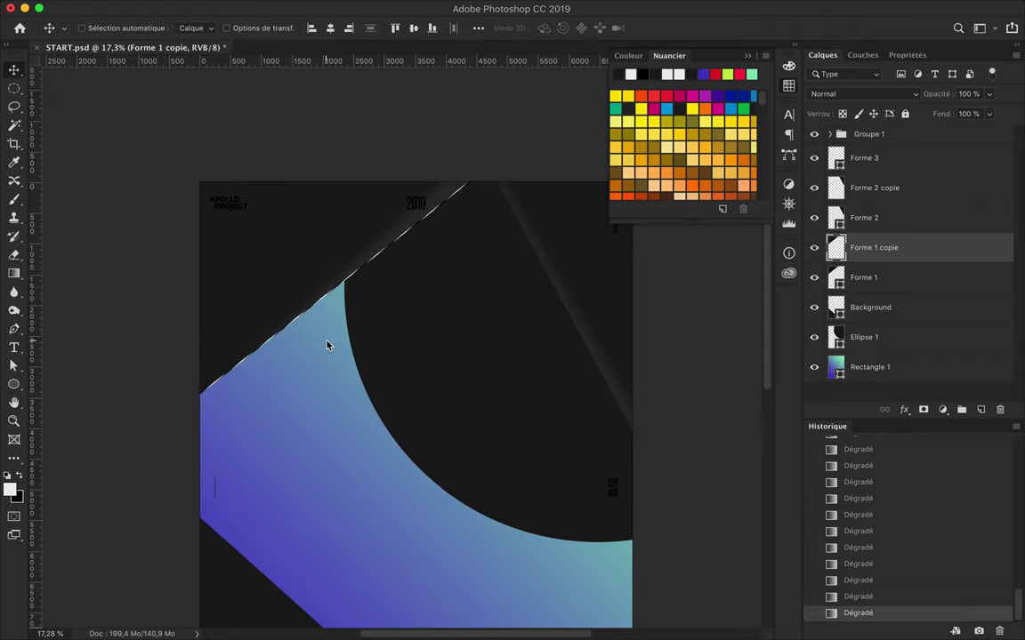
pyautogui.scroll(3, 316, 290)
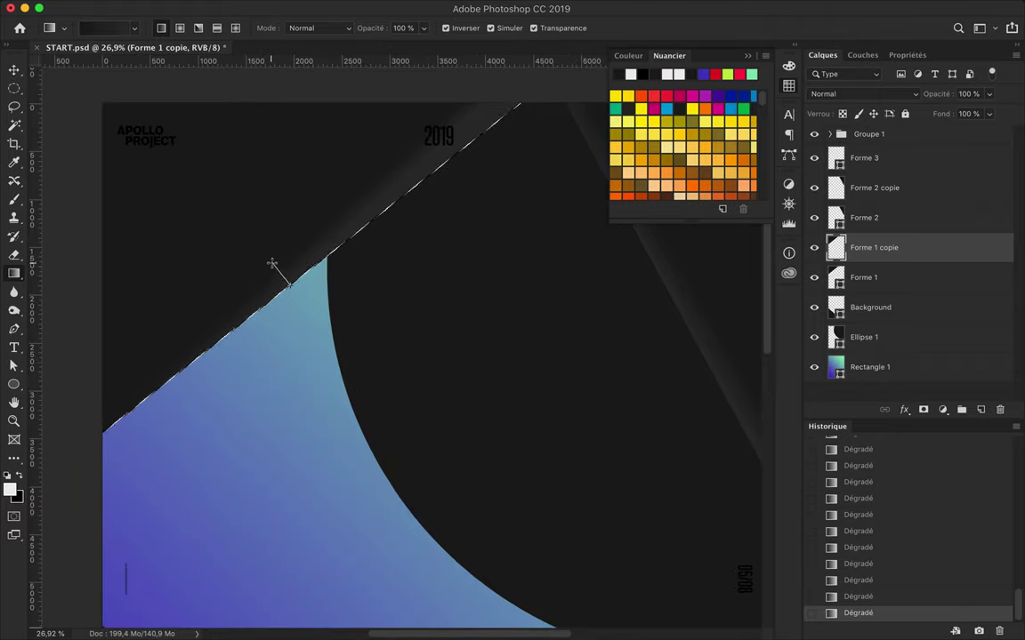
pyautogui.moveTo(271, 263); pyautogui.dragTo(274, 267)
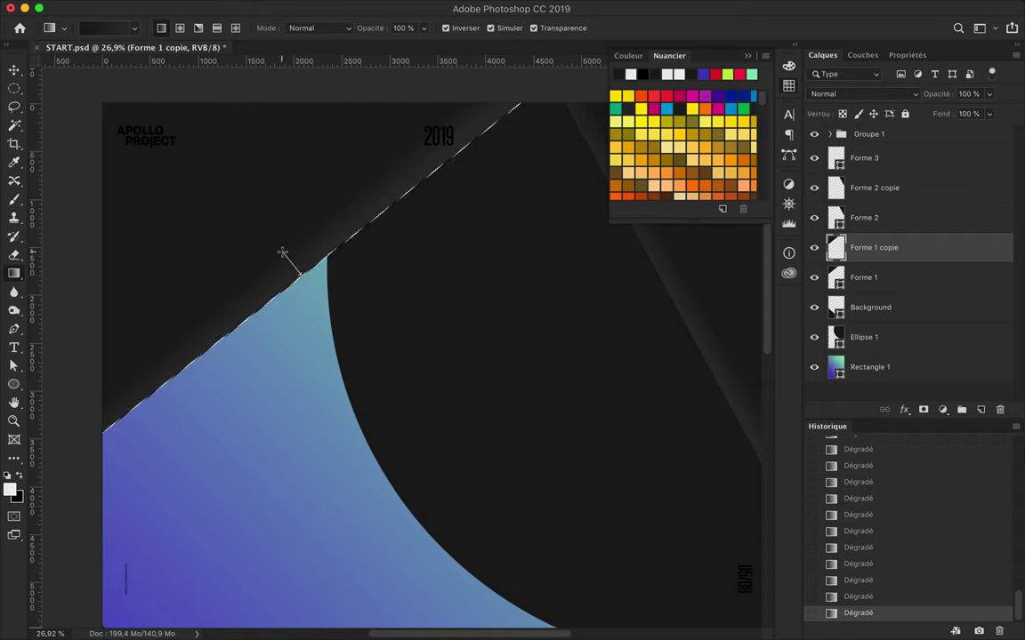
pyautogui.scroll(-5, 282, 254)
# Duplicate the Background layer into Background copie.
pyautogui.press('v')
pyautogui.click(867, 307)
pyautogui.press('super+j')
pyautogui.rightClick(917, 307)
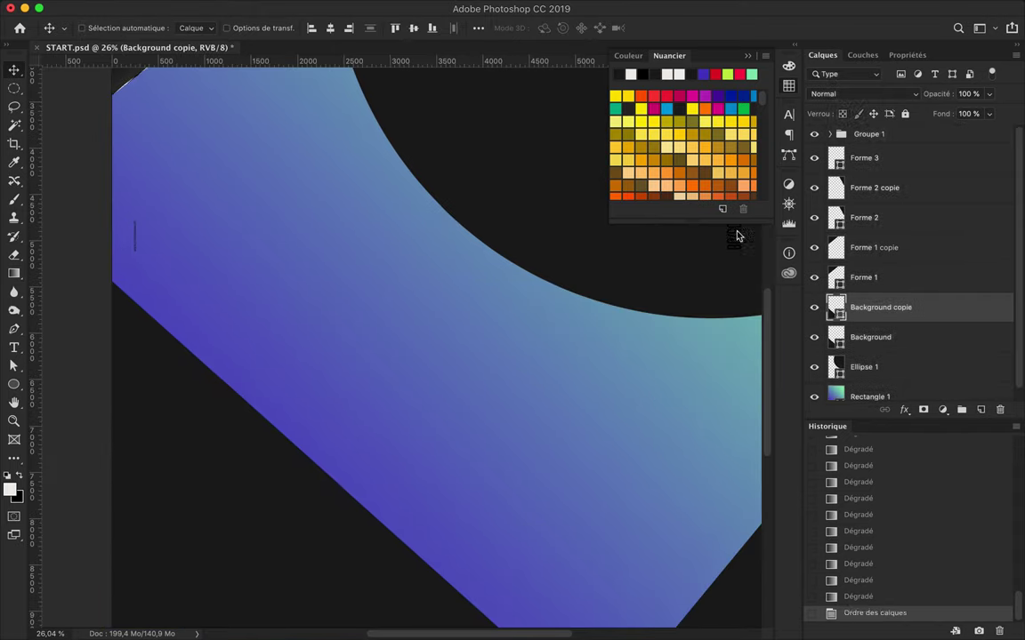
# Rasterize Background copie and add a gradient shadow along the blue band's lower diagonal edge.
pyautogui.click(737, 234)
pyautogui.scroll(-3, 311, 430)
pyautogui.press('super+shift+d')
pyautogui.press('g')
pyautogui.moveTo(338, 369)
pyautogui.mouseDown()
pyautogui.moveTo(330, 371)
pyautogui.moveTo(337, 353)
pyautogui.mouseUp()
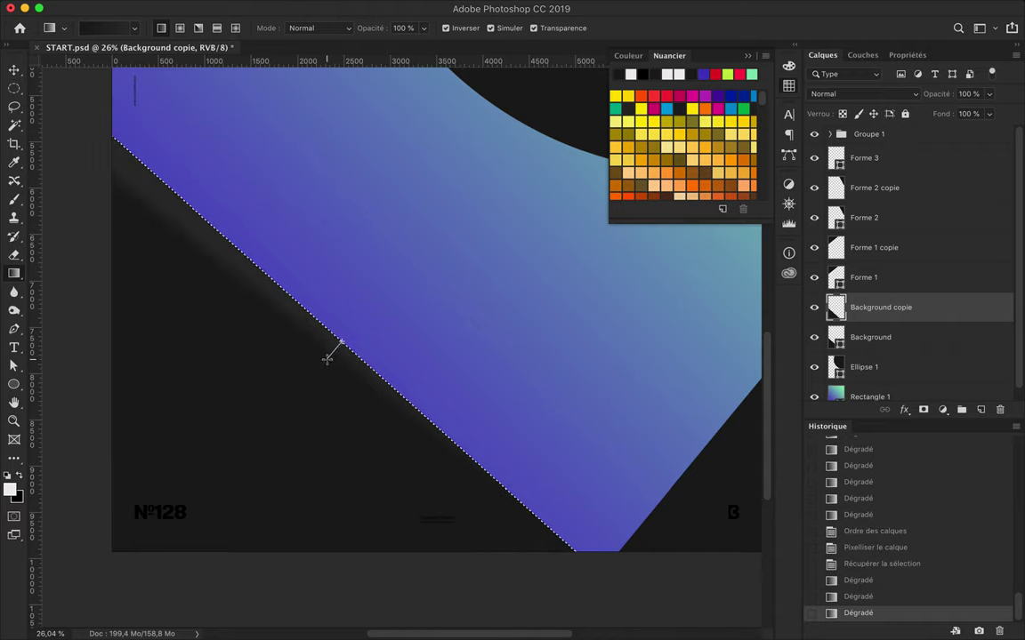
pyautogui.scroll(-2, 421, 329)
pyautogui.scroll(-3, 421, 329)
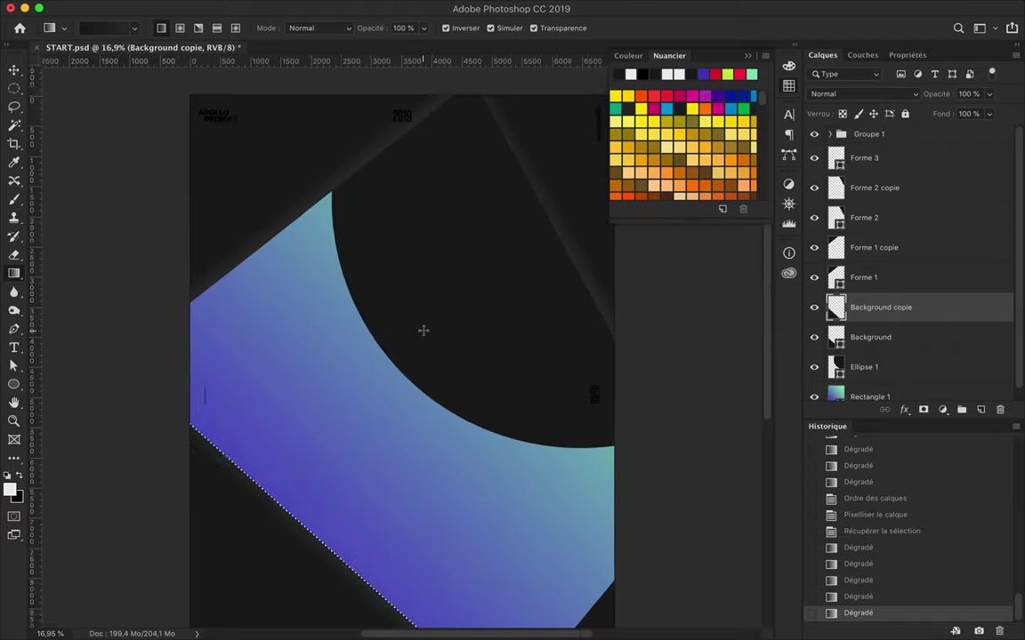
# Duplicate Forme 3, rasterize Forme 3 copie, and shade the bottom-right corner panel with a gradient.
pyautogui.press('v')
pyautogui.moveTo(867, 160); pyautogui.dragTo(871, 155)
pyautogui.rightClick(872, 157)
pyautogui.click(738, 228)
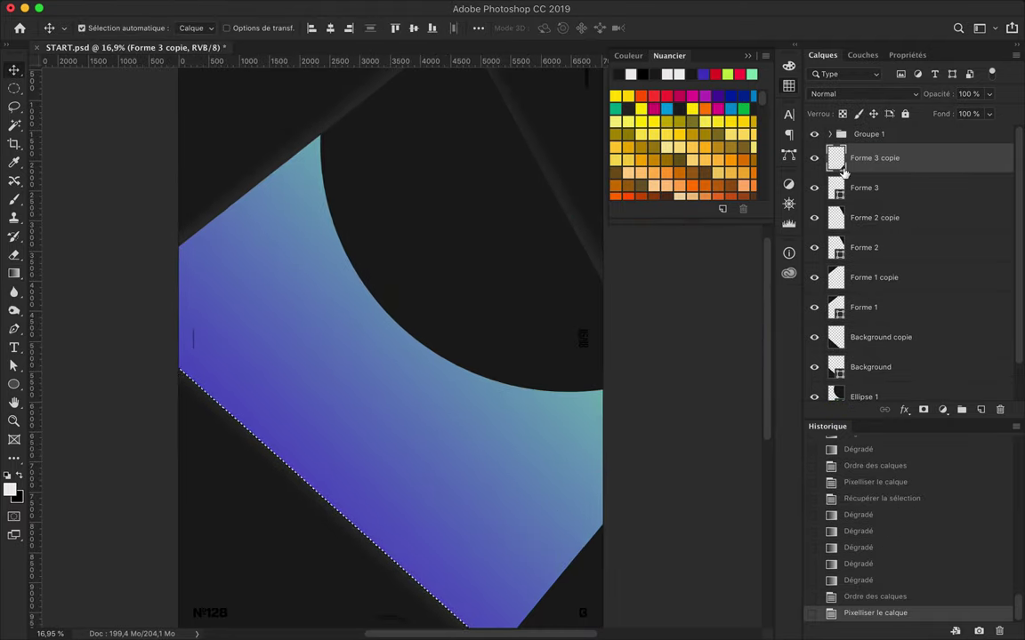
pyautogui.hotkey('ctrl', 'shift', 'd')
pyautogui.press('g')
pyautogui.moveTo(534, 552); pyautogui.dragTo(572, 591)
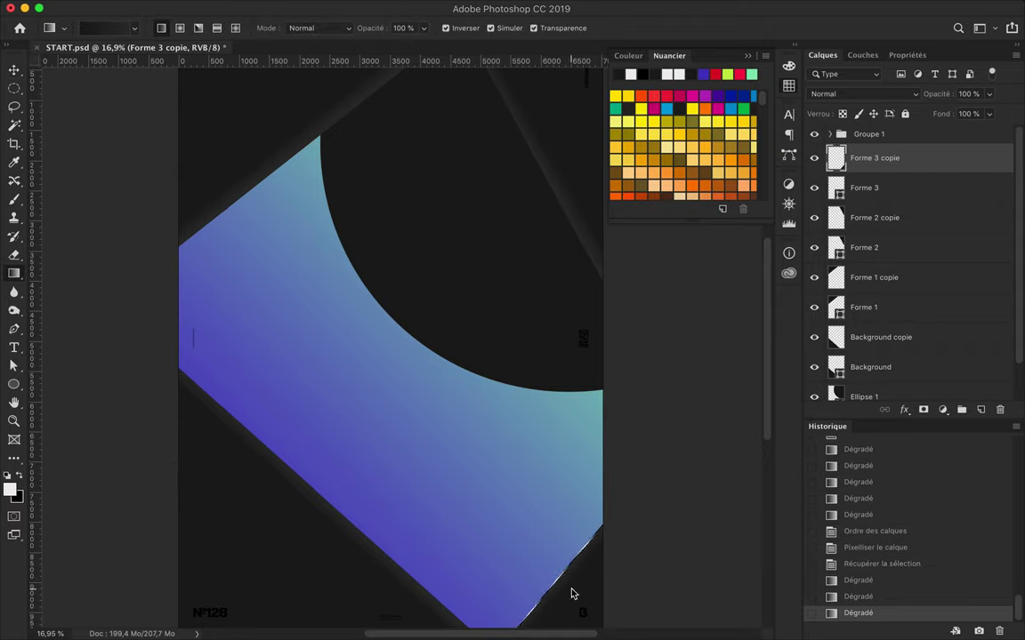
# Add further gradient shading along the bottom-right corner edge, keeping the selection active.
pyautogui.scroll(3, 572, 594)
pyautogui.scroll(-3, 507, 356)
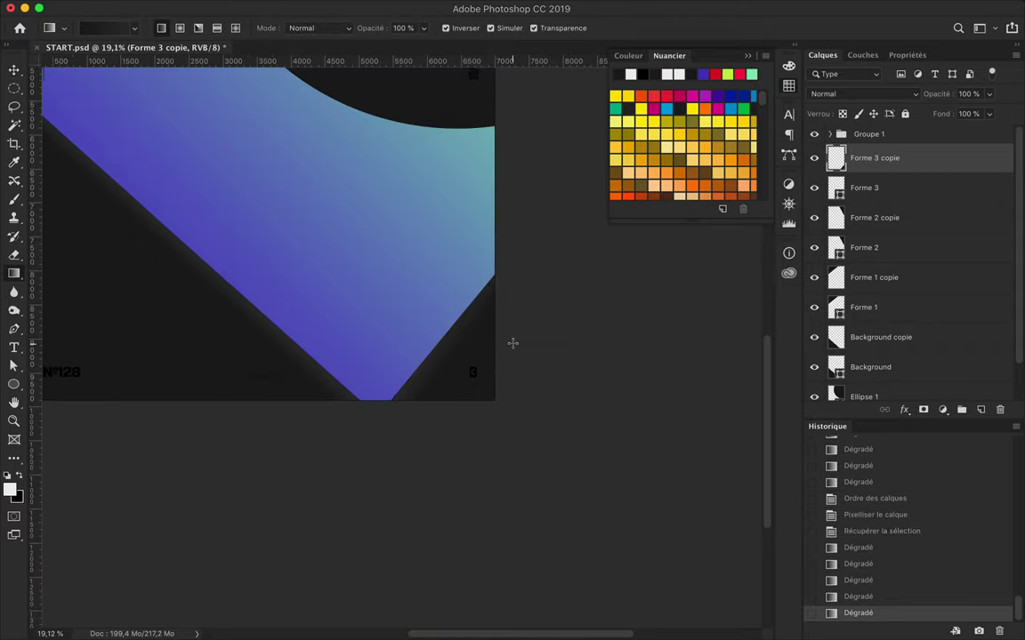
pyautogui.scroll(-1, 551, 374)
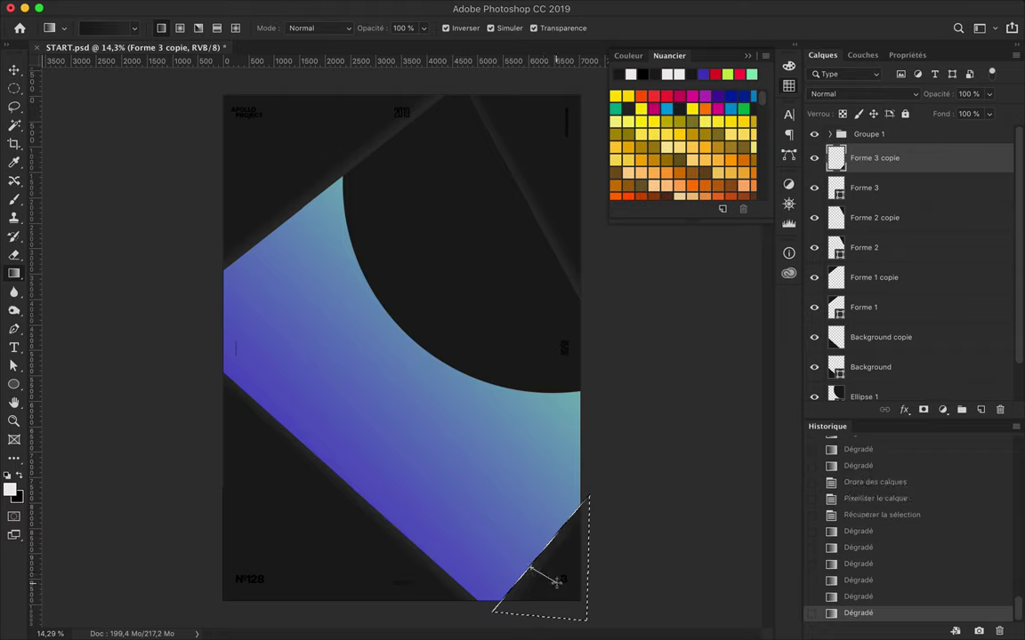
pyautogui.moveTo(555, 582); pyautogui.dragTo(557, 583)
pyautogui.hotkey('ctrl', 'd')
pyautogui.hotkey('ctrl', 'z')
pyautogui.scroll(2, 567, 429)
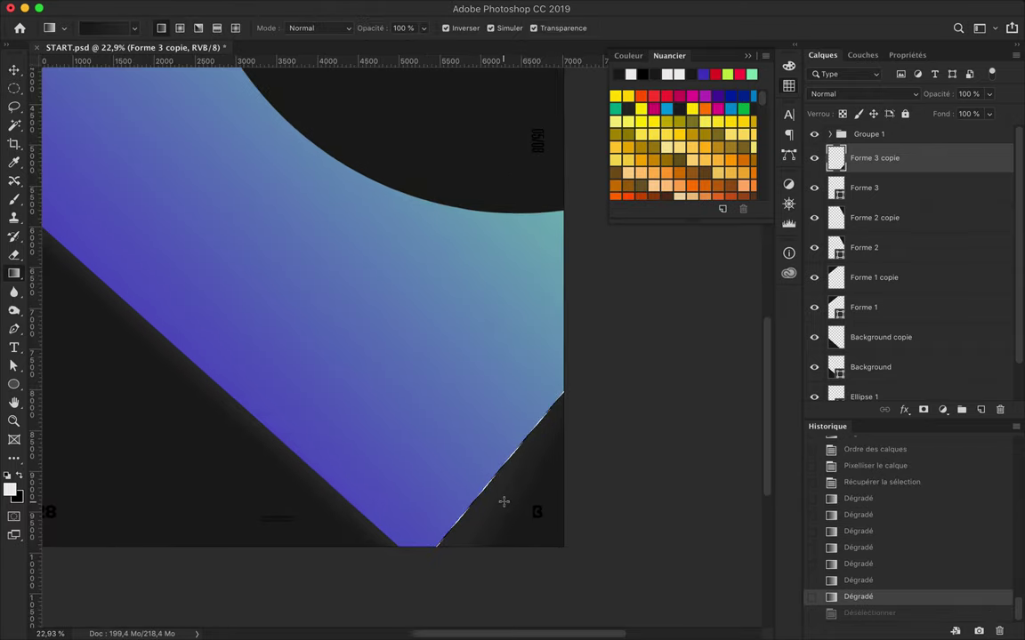
pyautogui.moveTo(504, 501); pyautogui.dragTo(512, 487)
pyautogui.scroll(-2, 512, 488)
# Shade the upper-right diagonal panel on Forme 2 copie, then deselect.
pyautogui.press('v')
pyautogui.keyDown('ctrl'); pyautogui.click(549, 190); pyautogui.keyUp('ctrl')
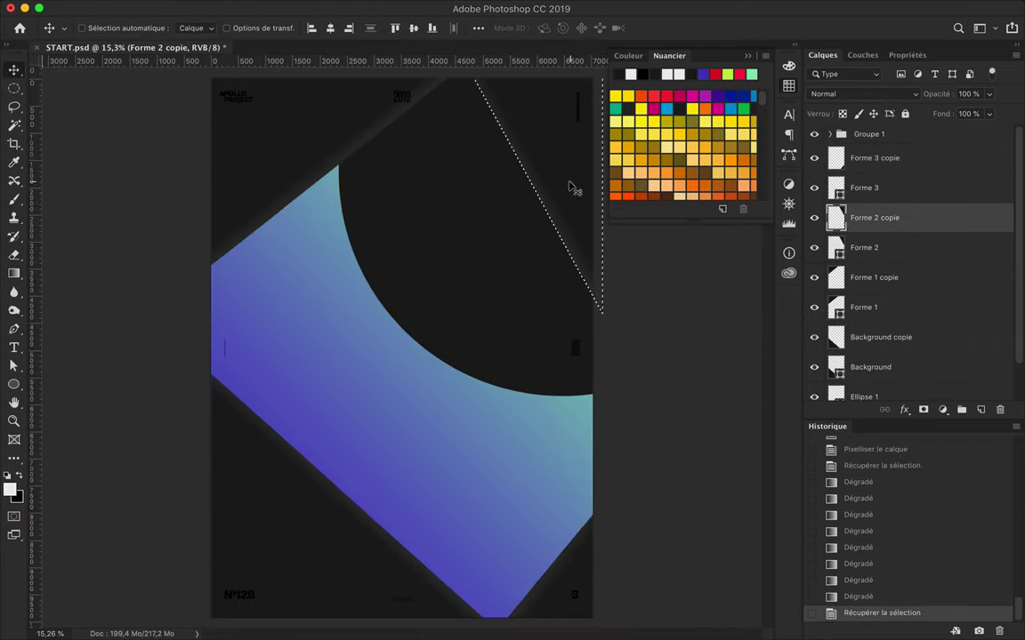
pyautogui.press('g')
pyautogui.moveTo(570, 187); pyautogui.dragTo(545, 183)
pyautogui.scroll(-1, 324, 250)
pyautogui.press('v')
pyautogui.keyDown('ctrl'); pyautogui.click(389, 260); pyautogui.keyUp('ctrl')
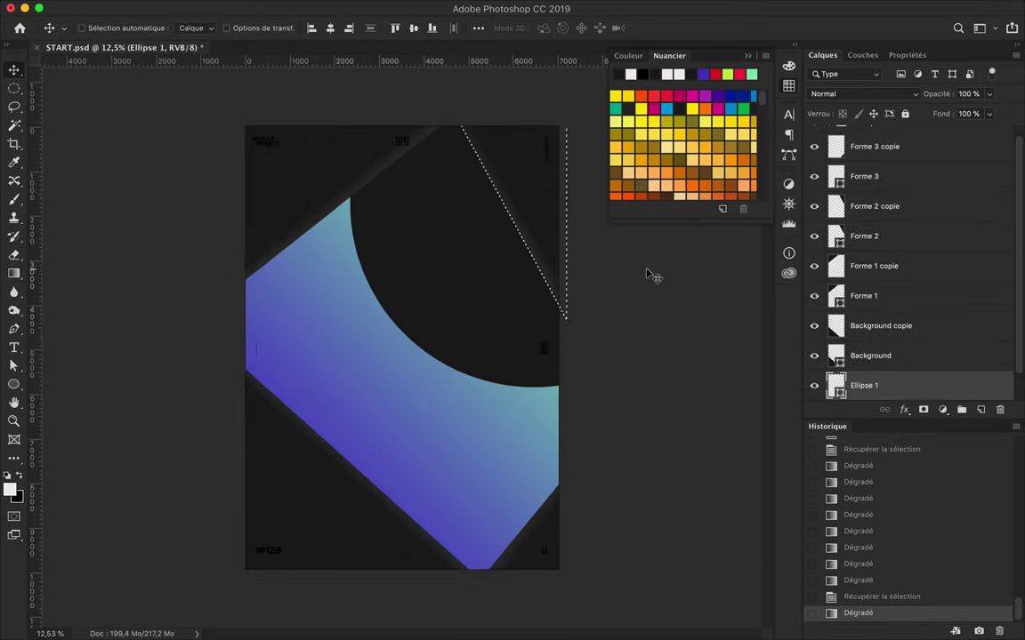
pyautogui.hotkey('ctrl', 'd')
pyautogui.scroll(-1, 474, 324)
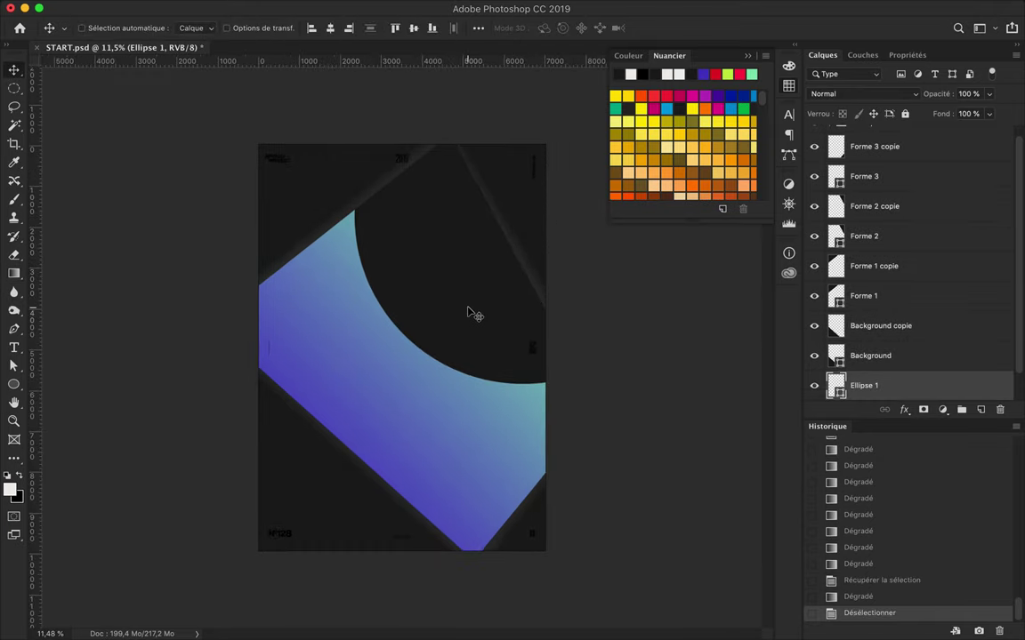
# Duplicate the dark circle, scale the copy to about 582 px, and place it near the centre.
pyautogui.moveTo(462, 299); pyautogui.dragTo(261, 520)
pyautogui.hotkey('ctrl', 't')
pyautogui.moveTo(430, 316); pyautogui.dragTo(320, 434)
pyautogui.moveTo(210, 504); pyautogui.dragTo(378, 375)
pyautogui.press('Return')
pyautogui.hotkey('ctrl', 't')
pyautogui.moveTo(472, 464); pyautogui.dragTo(338, 333)
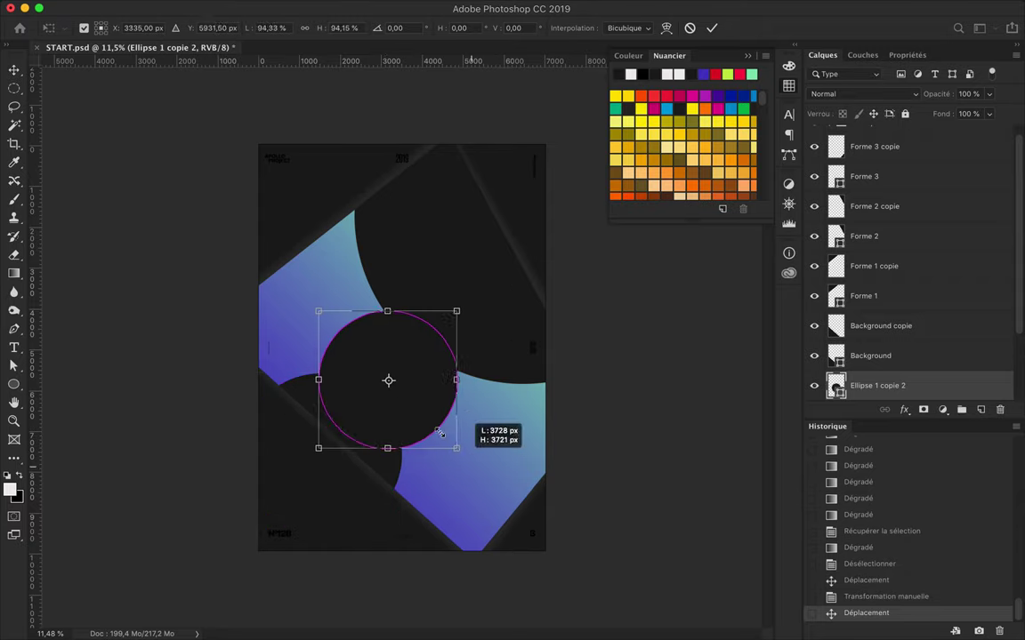
pyautogui.press('Return')
pyautogui.moveTo(397, 374); pyautogui.dragTo(396, 375)
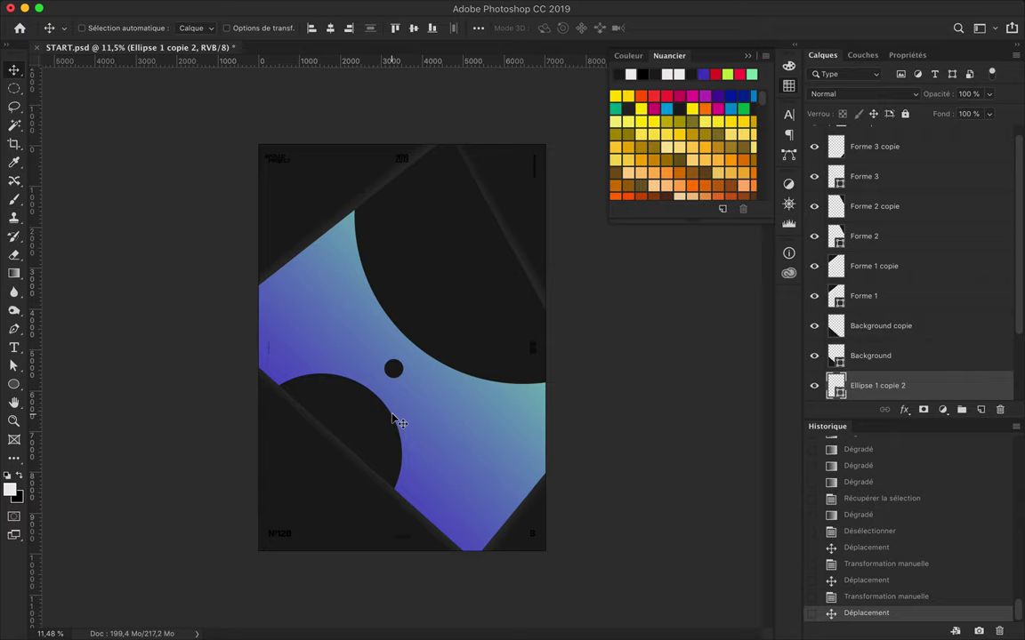
# Create a new empty layer and draw a trial ellipse, then undo it.
pyautogui.hotkey('ctrl', 'shift', 'alt', 'n')
pyautogui.press('u')
pyautogui.moveTo(255, 143); pyautogui.dragTo(455, 465)
pyautogui.hotkey('ctrl', 'z')
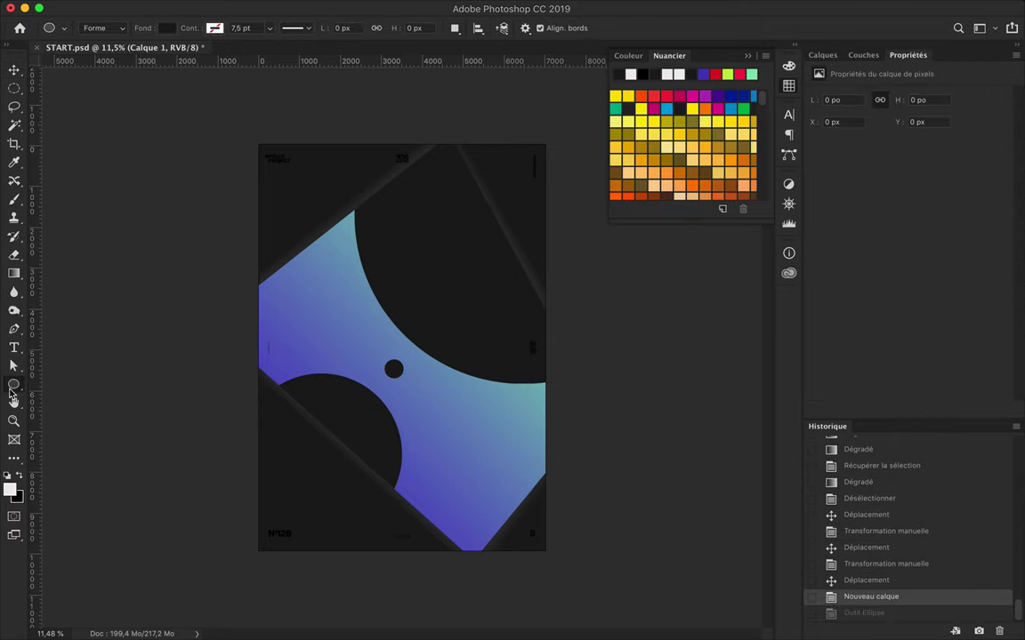
# Draw a full-poster rectangle with a yellow-orange-purple-blue gradient fill running blue to yellow.
pyautogui.moveTo(255, 140); pyautogui.dragTo(548, 553)
pyautogui.click(167, 28)
pyautogui.click(140, 56)
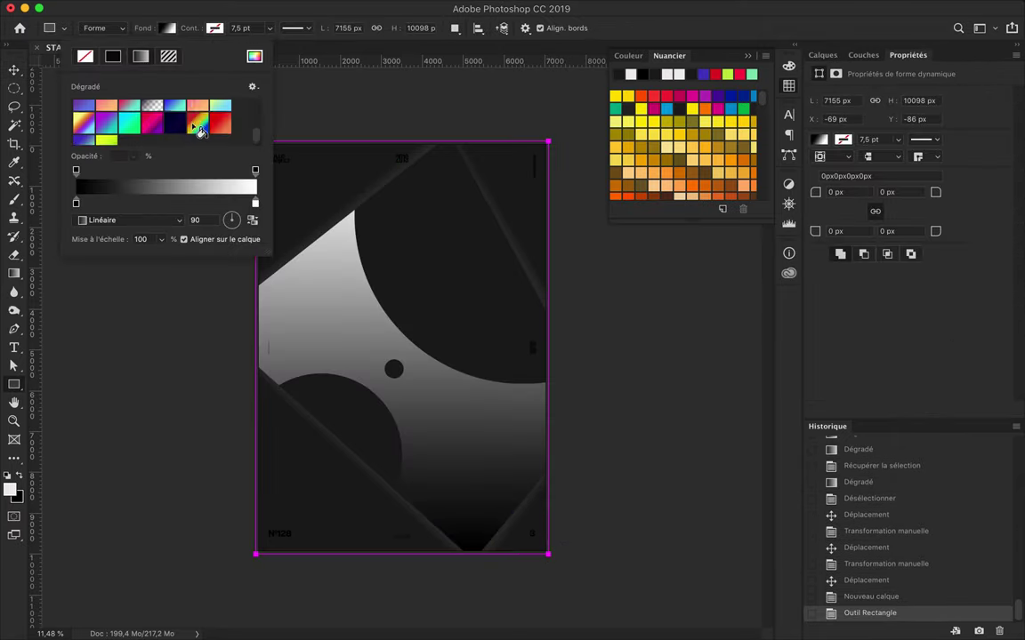
pyautogui.click(117, 131)
pyautogui.moveTo(230, 222); pyautogui.dragTo(225, 221)
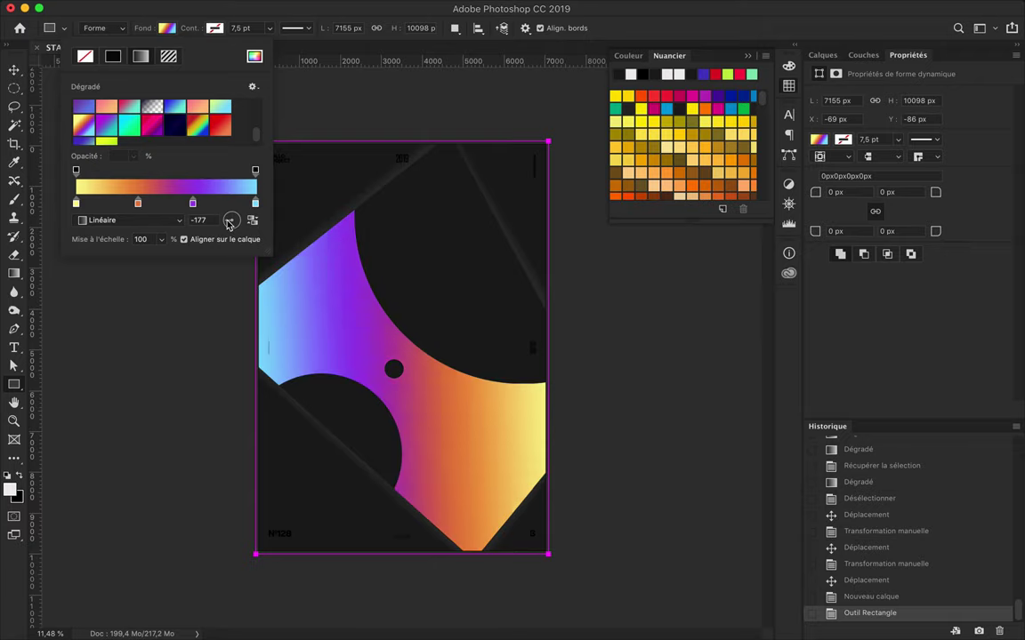
pyautogui.click(605, 320)
pyautogui.press('v')
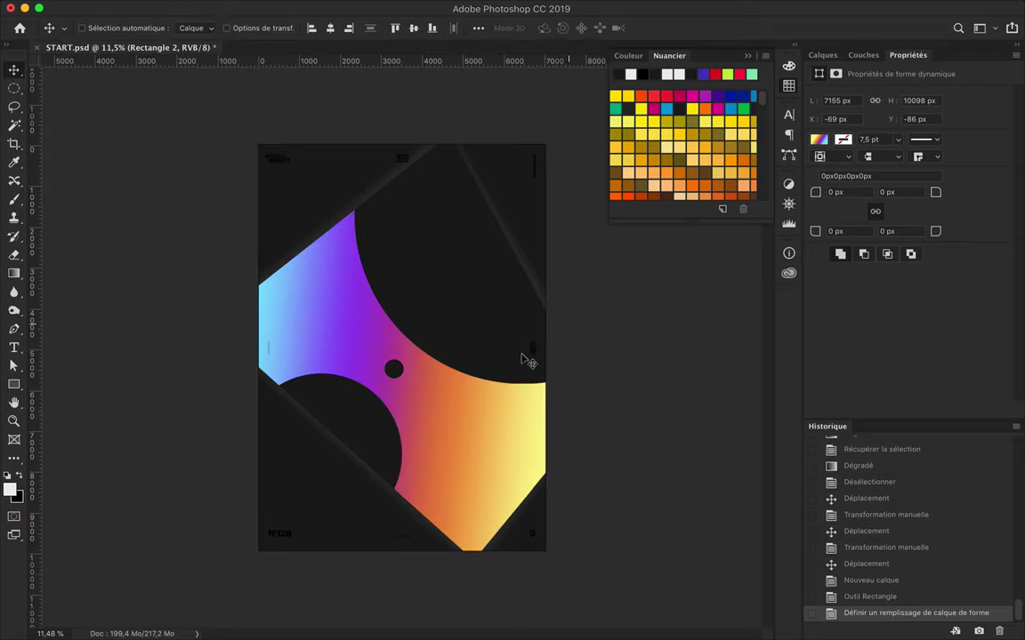
# Change the rectangle's fill to a solid dark grey colour.
pyautogui.press('a')
pyautogui.click(246, 27)
pyautogui.click(192, 56)
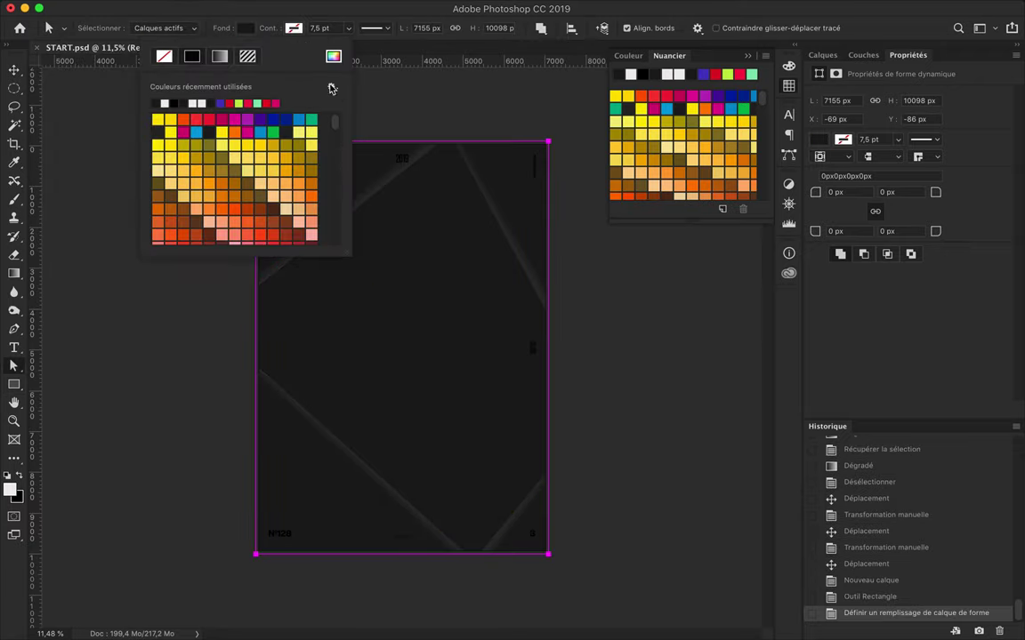
pyautogui.click(333, 56)
pyautogui.press('Return')
pyautogui.press('v')
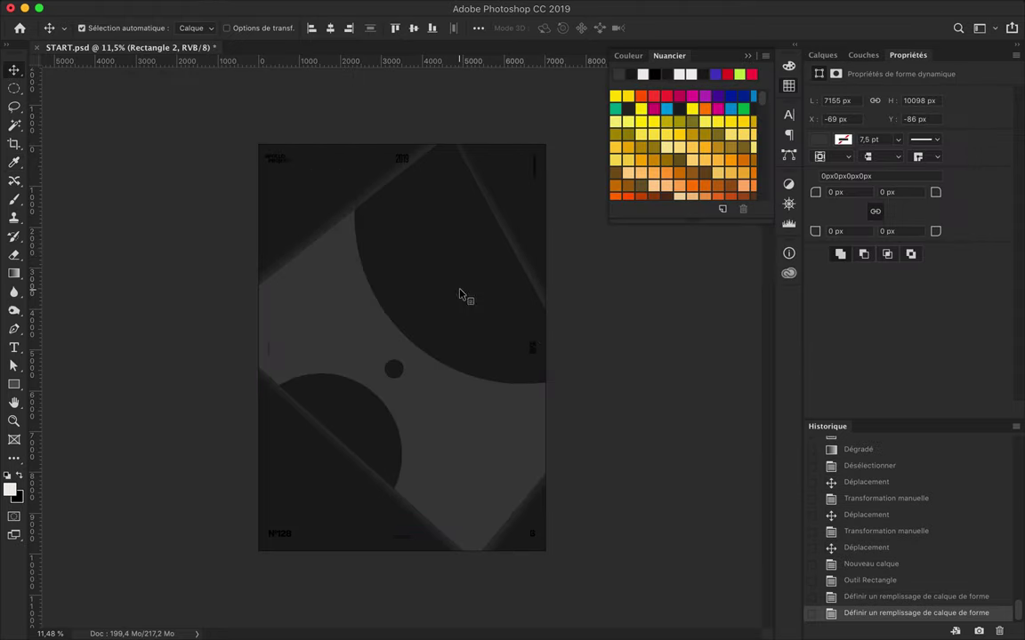
pyautogui.press('a')
# Fill the large upper circle with the purple-to-green gradient preset and rotate it.
pyautogui.click(464, 293)
pyautogui.click(245, 27)
pyautogui.click(220, 56)
pyautogui.click(200, 121)
pyautogui.moveTo(310, 220); pyautogui.dragTo(308, 228)
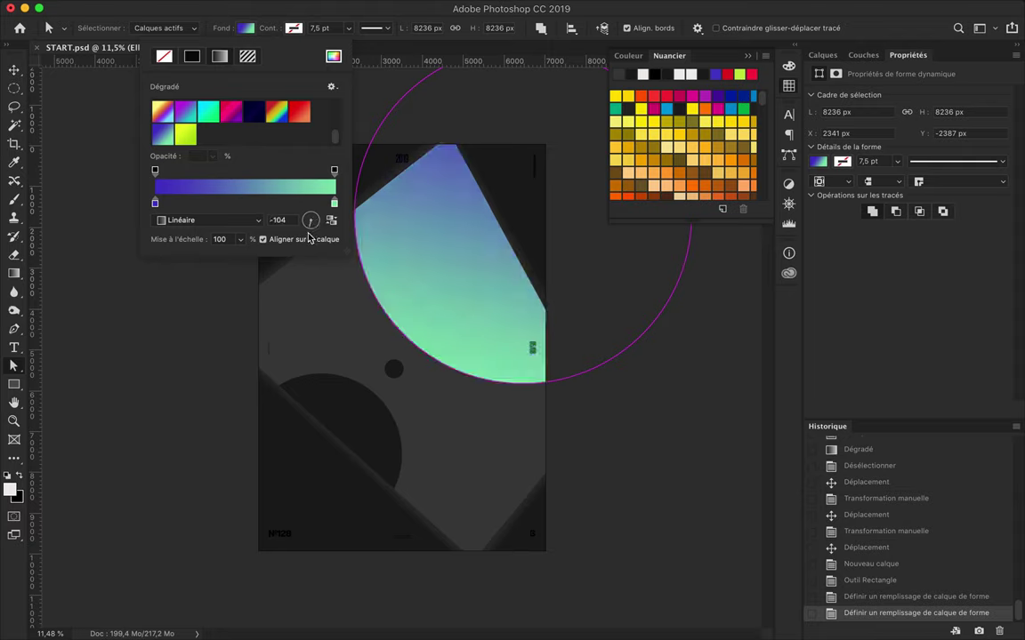
# Give the lower circle a red-orange gradient fill.
pyautogui.press('Return')
pyautogui.press('v')
pyautogui.press('a')
pyautogui.click(321, 453)
pyautogui.click(246, 28)
pyautogui.click(220, 56)
pyautogui.click(299, 111)
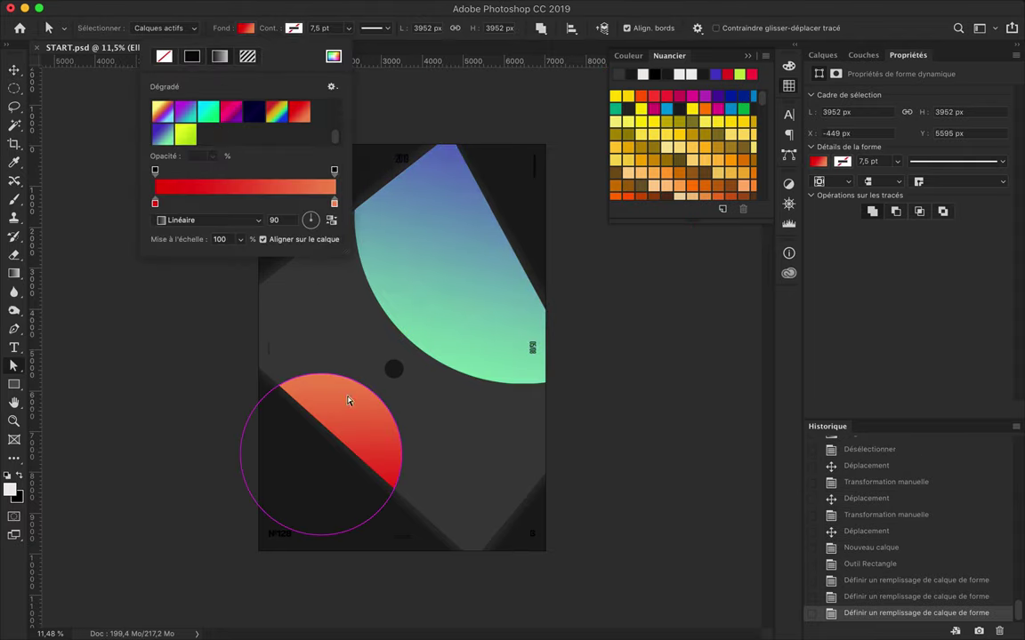
# Fill the small central dot with yellow-green.
pyautogui.press('Return')
pyautogui.press('v')
pyautogui.click(393, 368)
pyautogui.click(245, 27)
pyautogui.click(220, 56)
pyautogui.click(185, 133)
pyautogui.press('Return')
# Switch the small dot's fill to a purple-green gradient.
pyautogui.press('v')
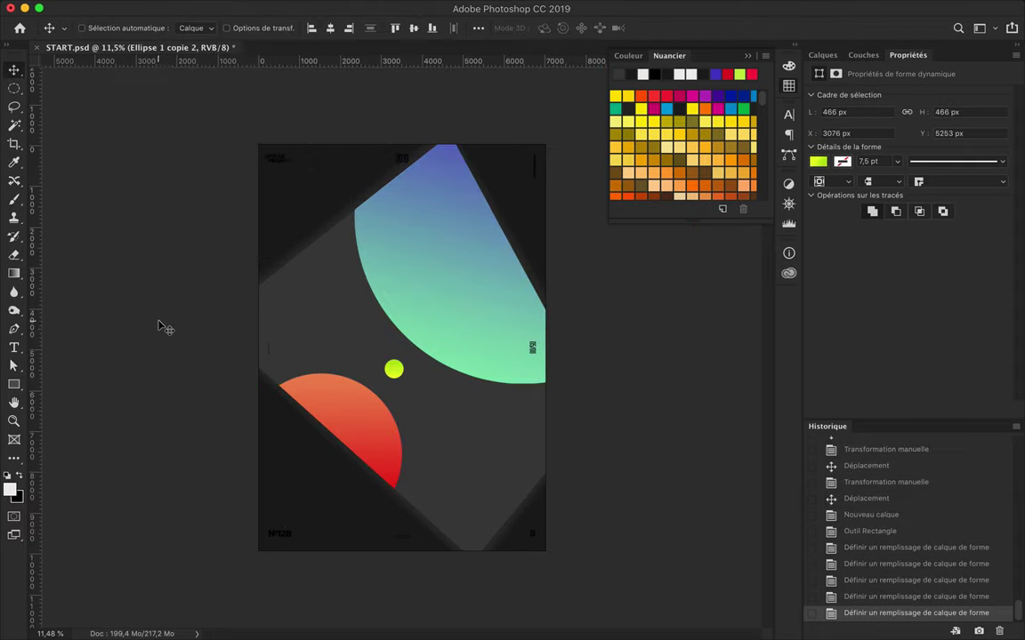
pyautogui.press('a')
pyautogui.click(393, 368)
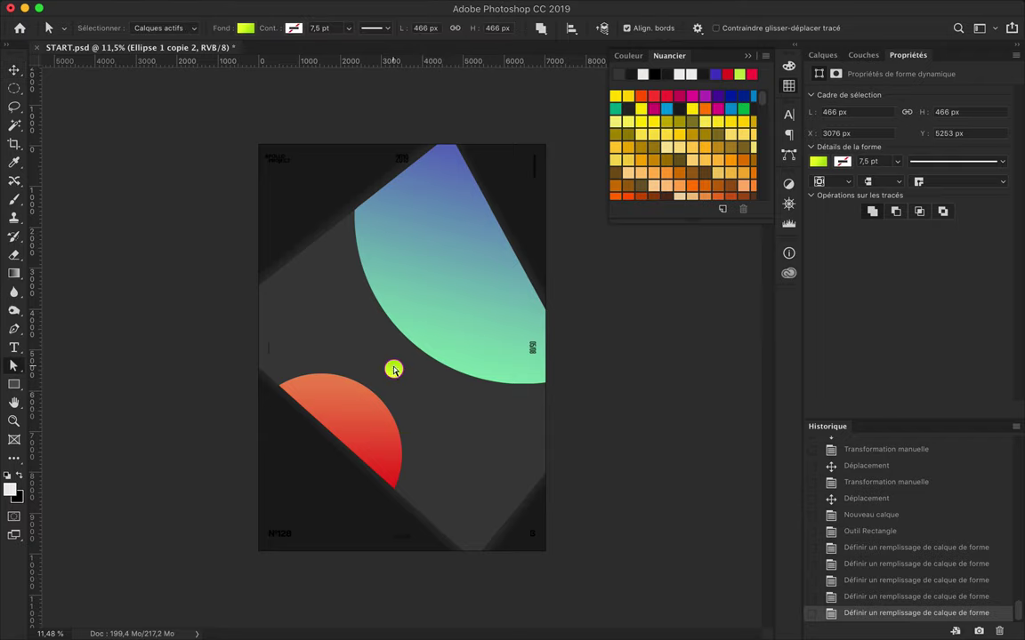
pyautogui.click(245, 27)
pyautogui.click(169, 134)
# Duplicate the small dot and recolour one copy red.
pyautogui.press('v')
pyautogui.moveTo(394, 369)
pyautogui.mouseDown()
pyautogui.moveTo(476, 415)
pyautogui.moveTo(302, 338)
pyautogui.mouseUp()
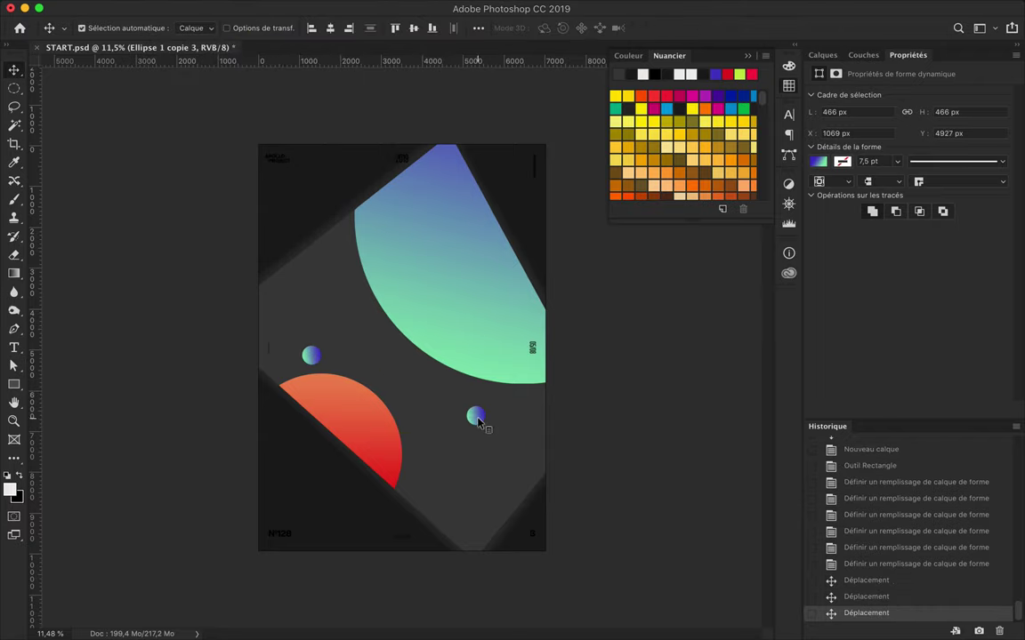
pyautogui.press('a')
pyautogui.click(245, 27)
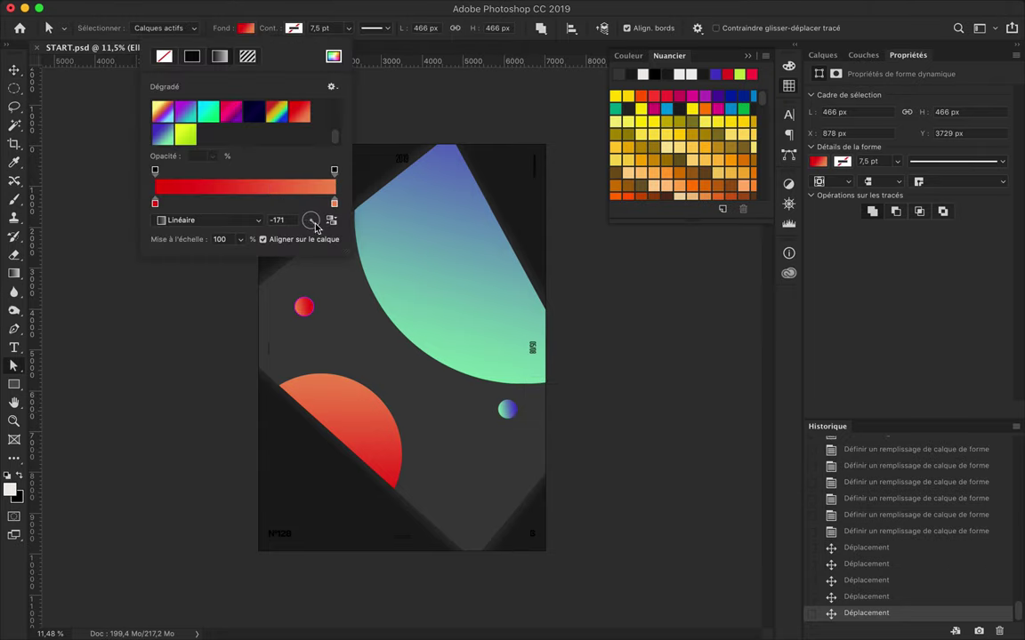
pyautogui.click(216, 355)
# Reposition the dots near the centre, save the document, and delete the red dot.
pyautogui.press('v')
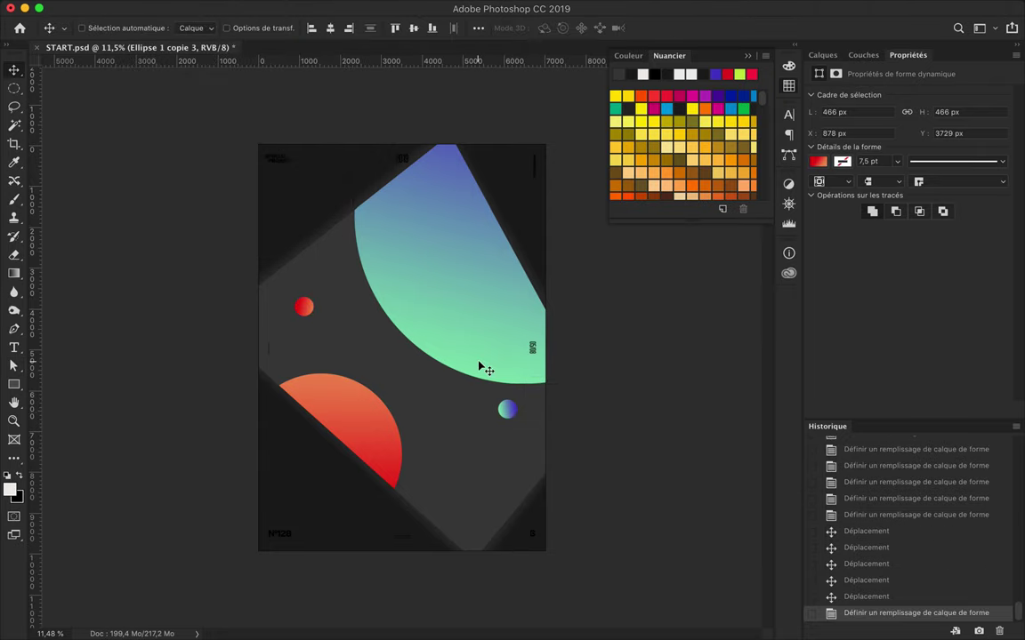
pyautogui.moveTo(507, 411); pyautogui.dragTo(512, 459)
pyautogui.moveTo(305, 307); pyautogui.dragTo(327, 324)
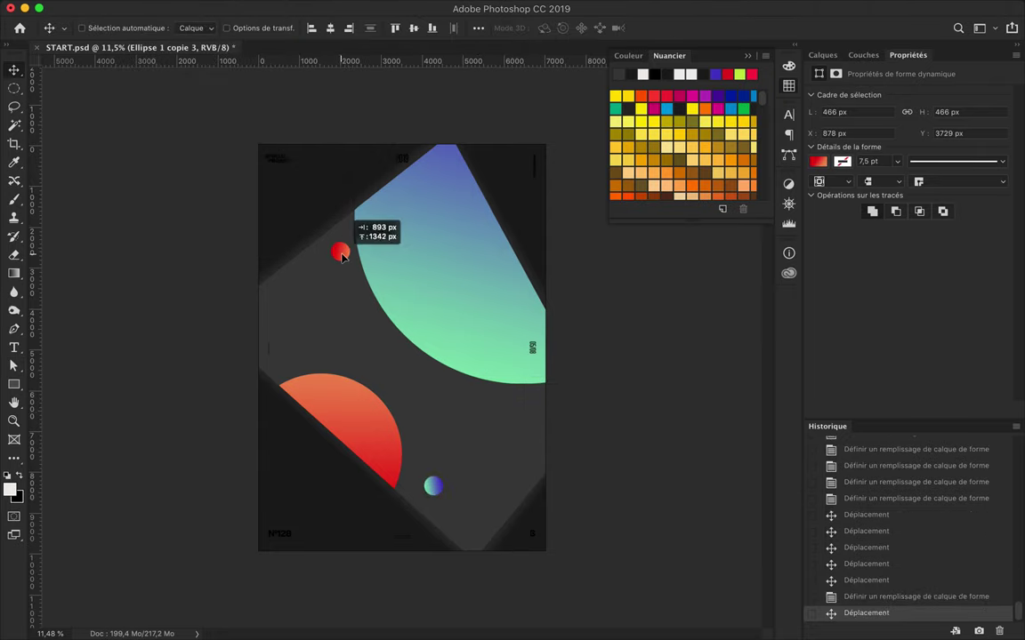
pyautogui.moveTo(437, 485)
pyautogui.mouseDown()
pyautogui.moveTo(518, 410)
pyautogui.moveTo(382, 367)
pyautogui.mouseUp()
pyautogui.hotkey('ctrl', 's')
pyautogui.click(301, 334)
pyautogui.press('Delete')
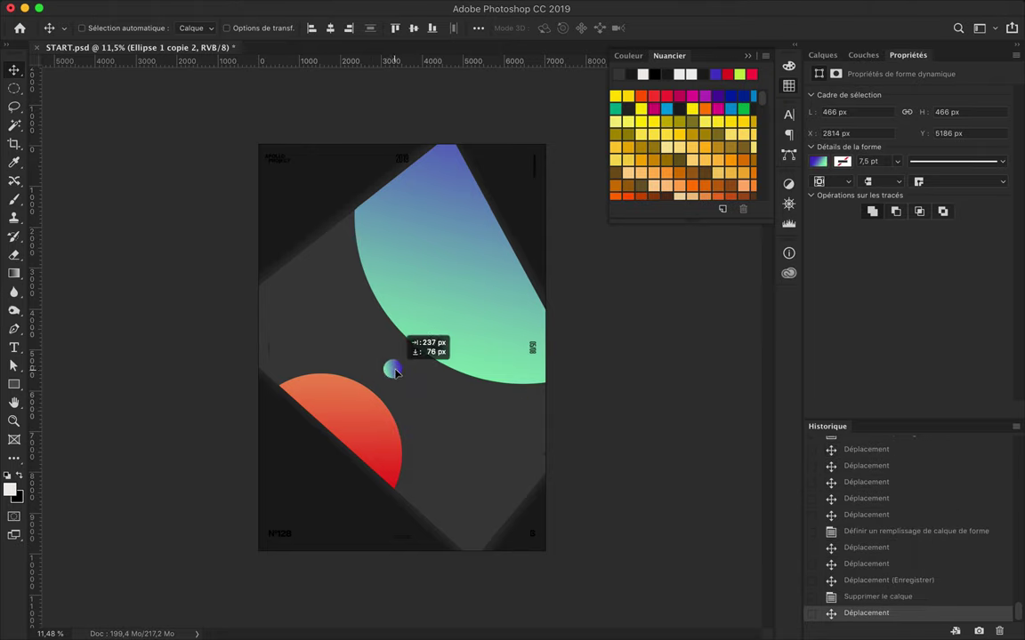
# Fill the lower circle with the purple-to-green gradient preset.
pyautogui.click(823, 55)
pyautogui.click(874, 325)
pyautogui.press('a')
pyautogui.click(239, 28)
pyautogui.click(220, 56)
pyautogui.click(313, 220)
pyautogui.click(371, 331)
# Draw a tall left-edge rectangle, move Rectangle 3 above Background copie, and shorten its top.
pyautogui.press('m')
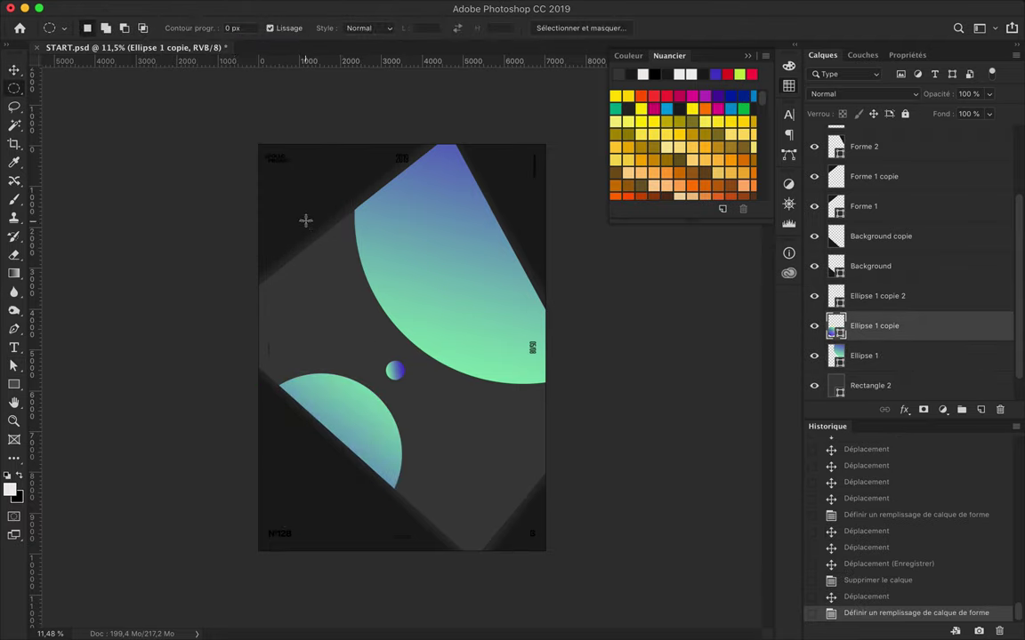
pyautogui.click(235, 388)
pyautogui.press('u')
pyautogui.moveTo(240, 125); pyautogui.dragTo(308, 568)
pyautogui.press('v')
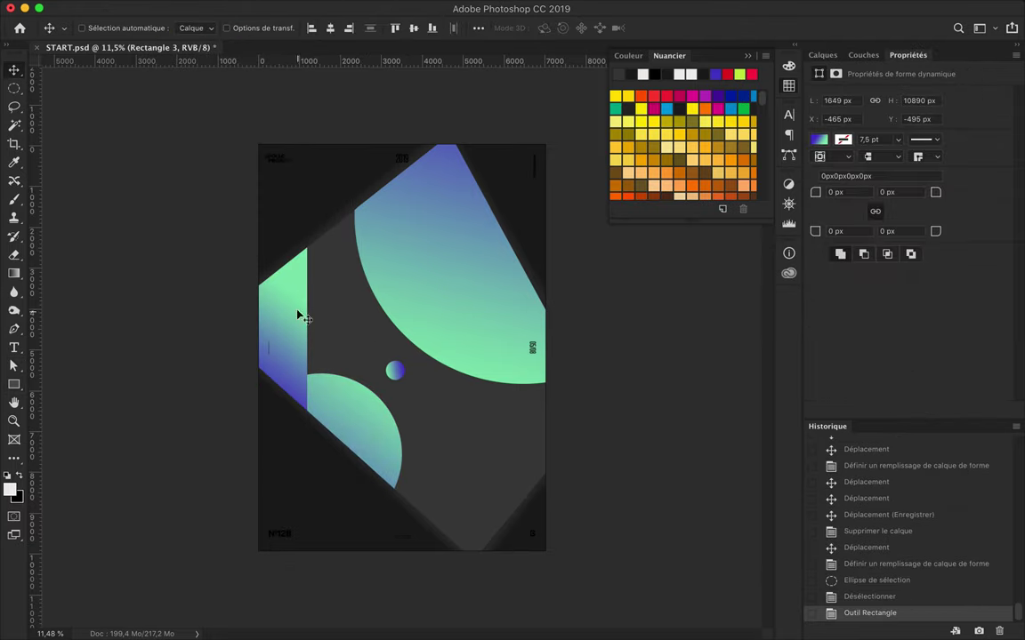
pyautogui.click(822, 56)
pyautogui.moveTo(845, 322); pyautogui.dragTo(887, 234)
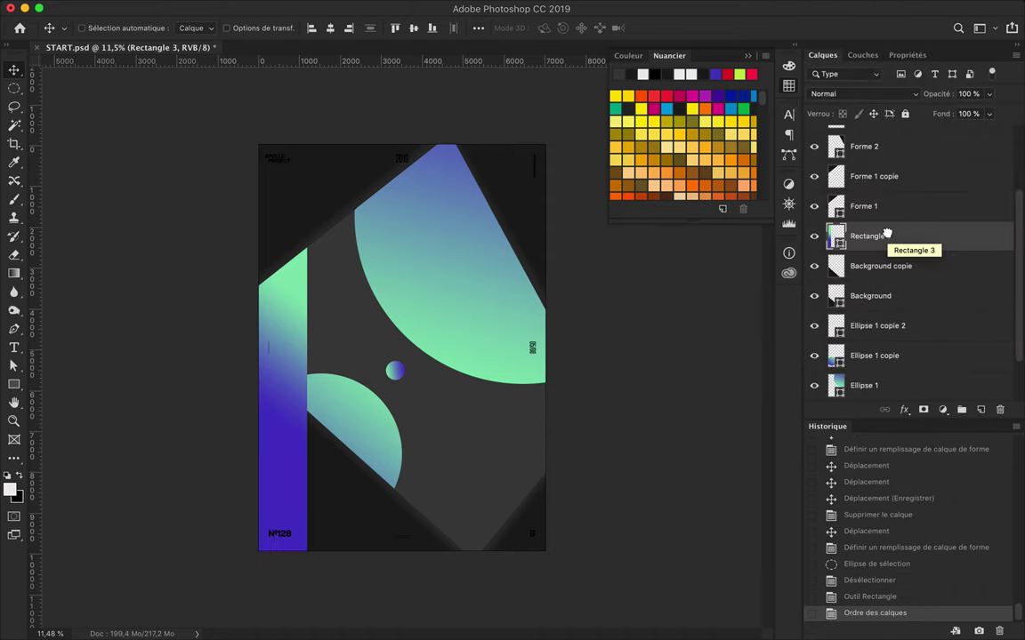
pyautogui.hotkey('ctrl', 't')
pyautogui.moveTo(273, 125); pyautogui.dragTo(273, 242)
pyautogui.press('Return')
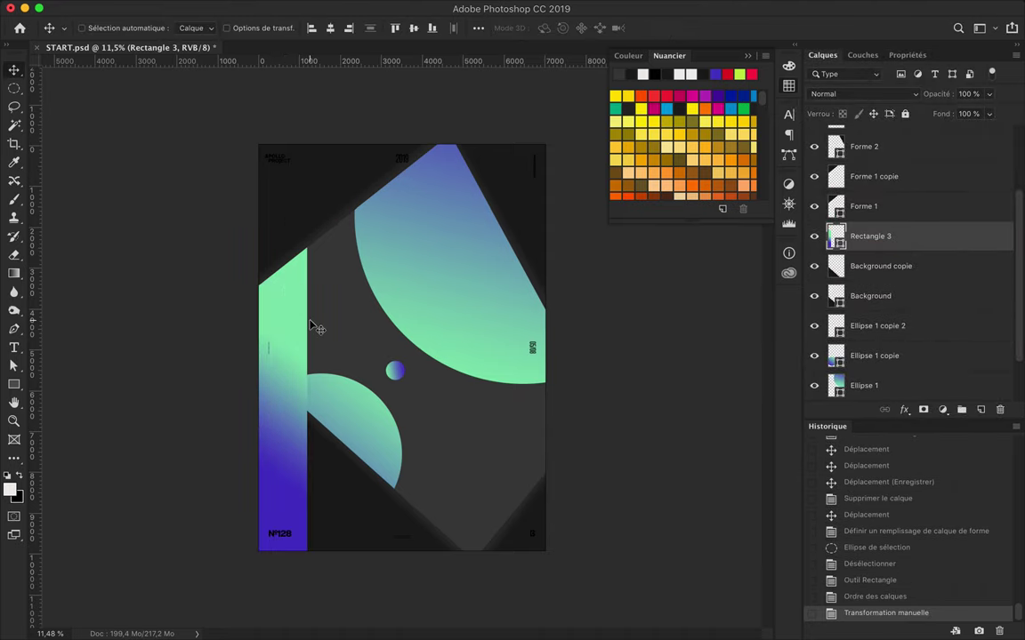
# Duplicate the bar, rotate the copy 90° into a top band, and restack Forme 2 layers below it.
pyautogui.keyDown('ctrl'); pyautogui.click(434, 195); pyautogui.keyUp('ctrl')
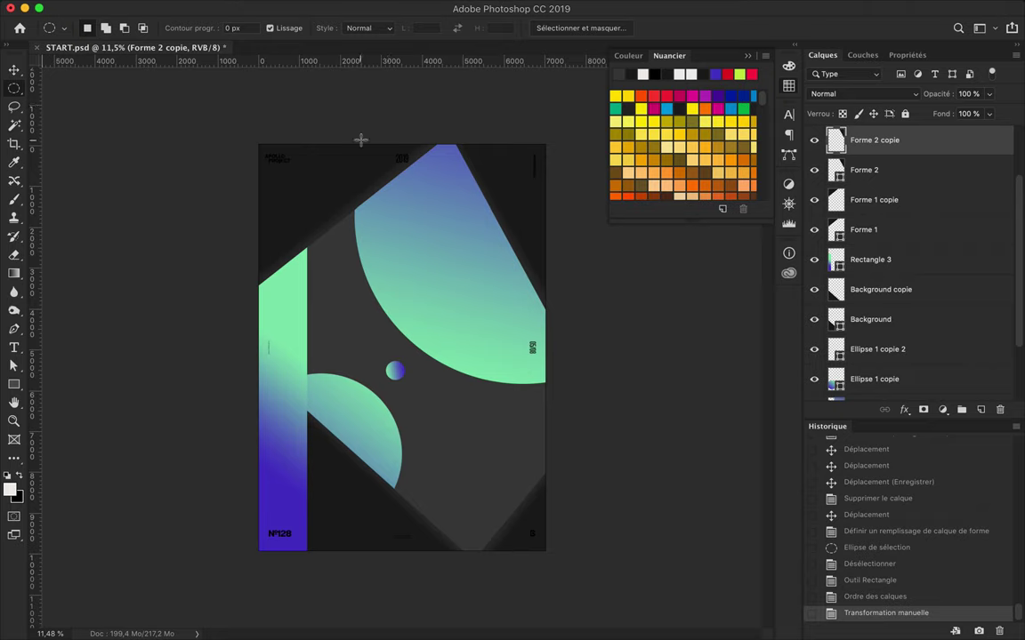
pyautogui.keyDown('ctrl'); pyautogui.click(287, 347); pyautogui.keyUp('ctrl')
pyautogui.moveTo(287, 347); pyautogui.dragTo(412, 256)
pyautogui.hotkey('ctrl', 't')
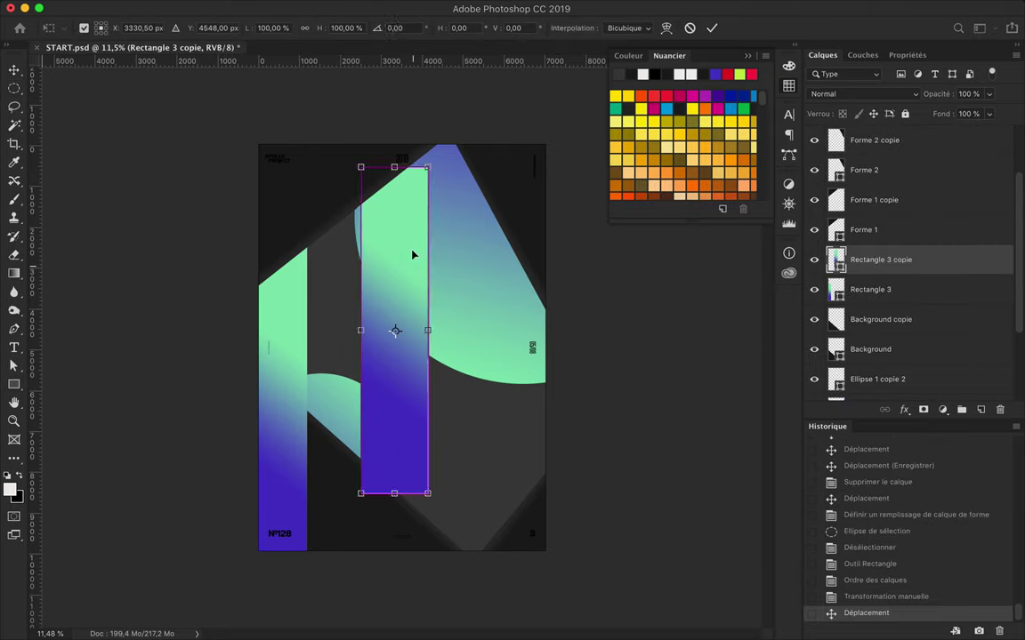
pyautogui.moveTo(436, 160); pyautogui.dragTo(551, 295)
pyautogui.moveTo(498, 329); pyautogui.dragTo(418, 151)
pyautogui.moveTo(235, 170); pyautogui.dragTo(360, 171)
pyautogui.press('Return')
pyautogui.moveTo(880, 258)
pyautogui.mouseDown()
pyautogui.moveTo(834, 201)
pyautogui.moveTo(835, 267)
pyautogui.mouseUp()
pyautogui.moveTo(866, 147); pyautogui.dragTo(866, 274)
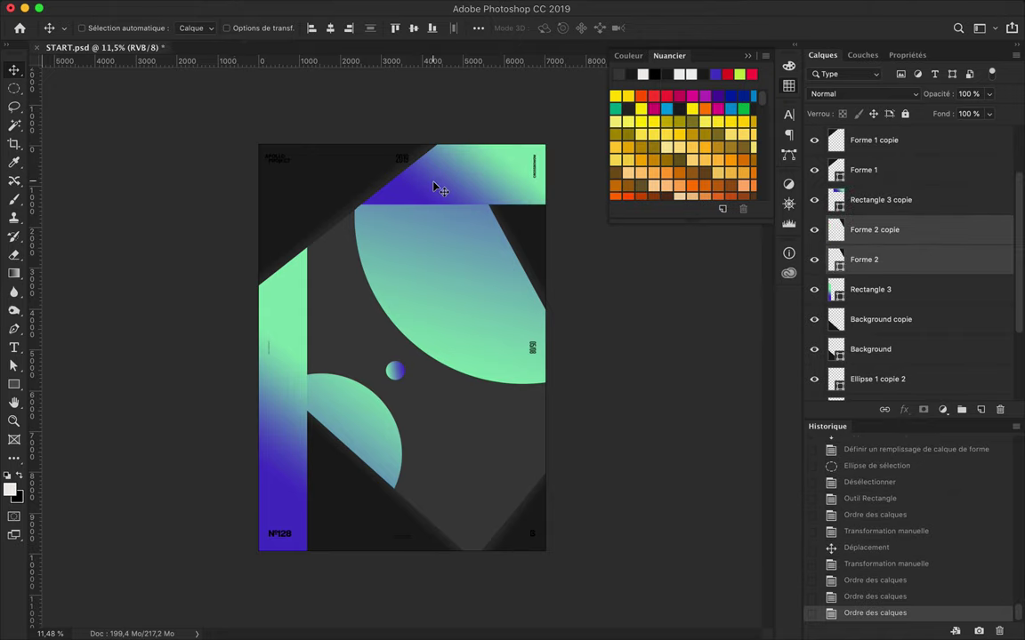
pyautogui.moveTo(436, 187); pyautogui.dragTo(437, 172)
# Shift the left bar into place and try narrowing it, then undo the narrowing.
pyautogui.scroll(2, 521, 351)
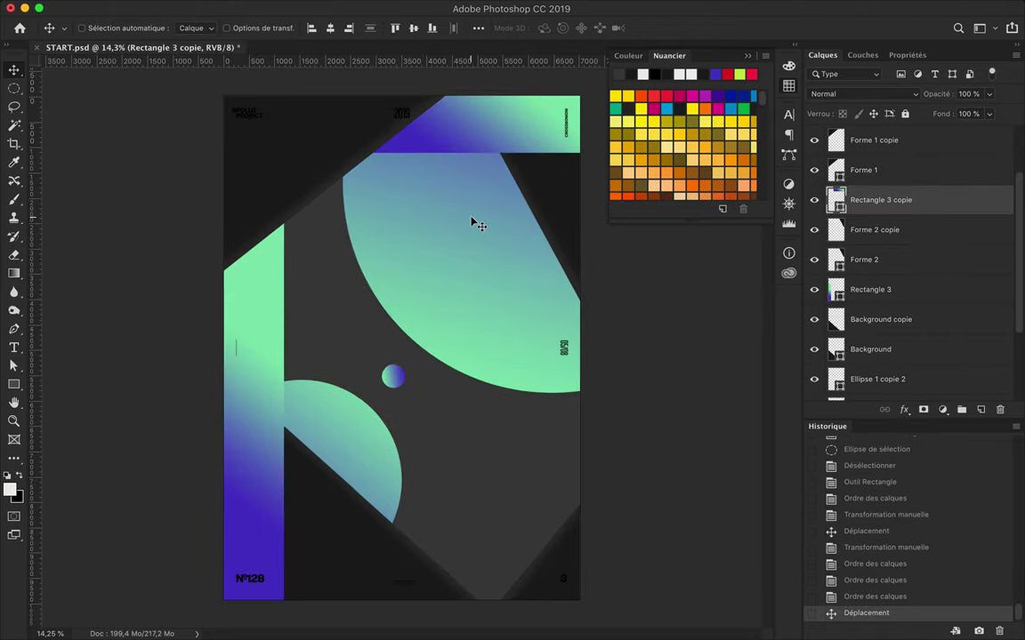
pyautogui.scroll(-1, 471, 222)
pyautogui.moveTo(291, 366); pyautogui.dragTo(347, 358)
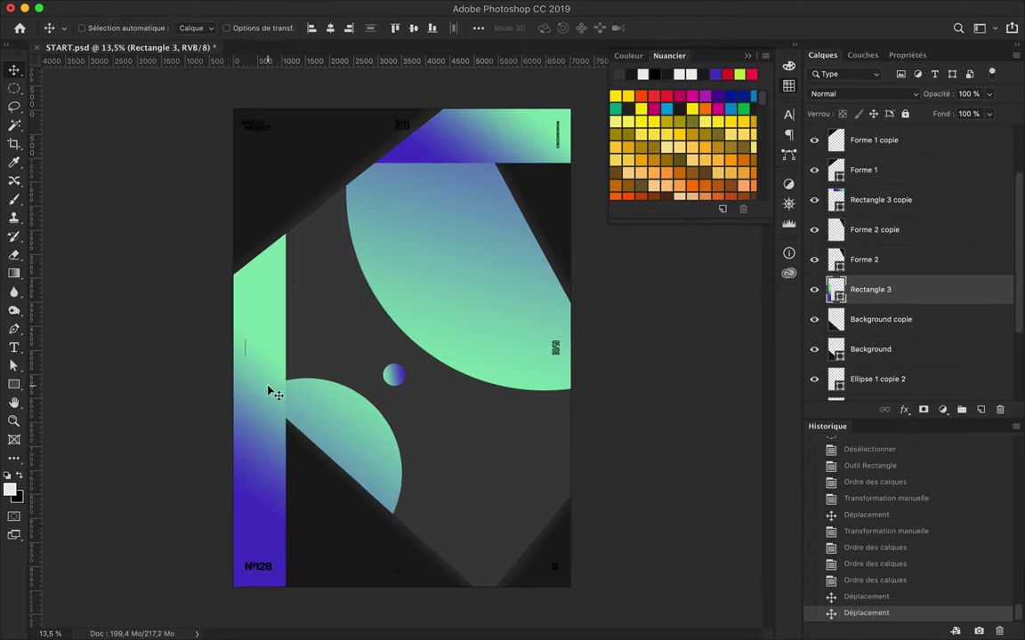
pyautogui.hotkey('ctrl', 't')
pyautogui.moveTo(285, 415); pyautogui.dragTo(238, 415)
pyautogui.press('Return')
pyautogui.click(478, 149)
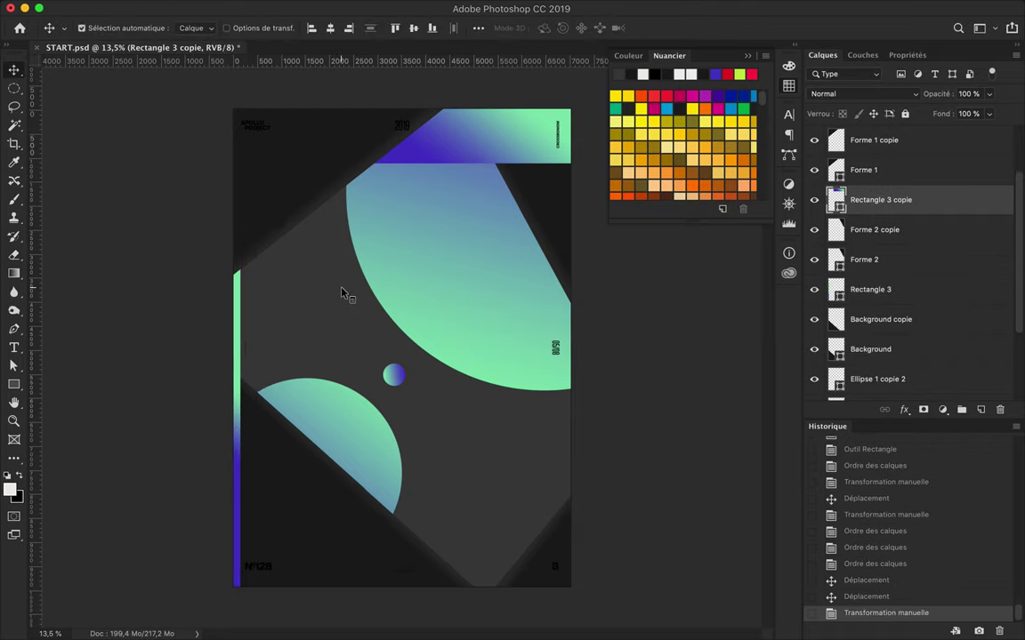
pyautogui.hotkey('ctrl', 'z')
pyautogui.keyDown('ctrl'); pyautogui.click(394, 375); pyautogui.keyUp('ctrl')
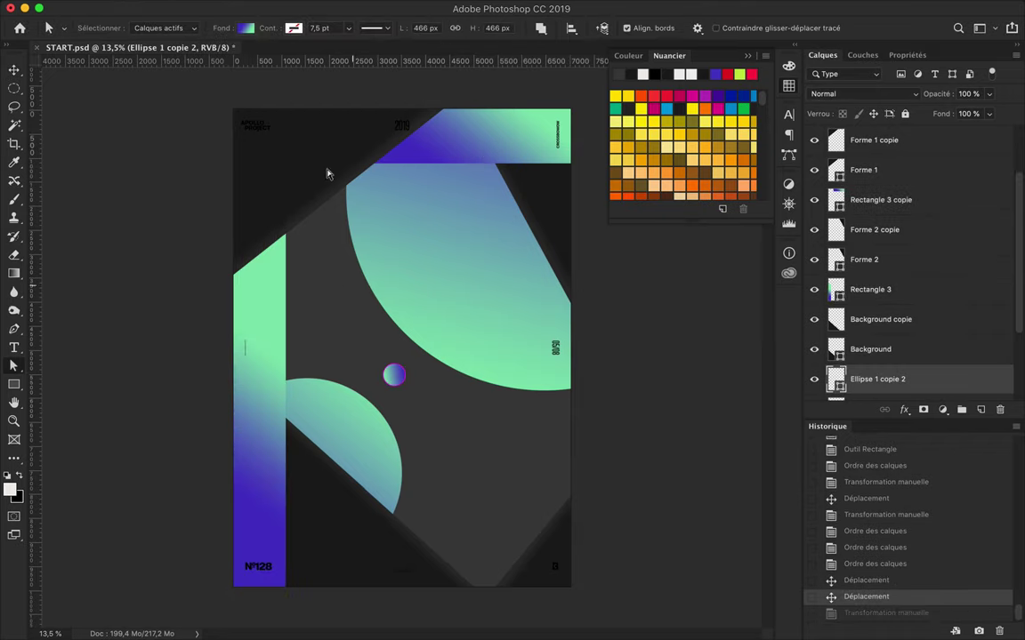
# Make the centre dot solid green and nudge it up and left.
pyautogui.click(165, 27)
pyautogui.doubleClick(334, 204)
pyautogui.press('Return')
pyautogui.click(193, 56)
pyautogui.click(334, 56)
pyautogui.click(852, 105)
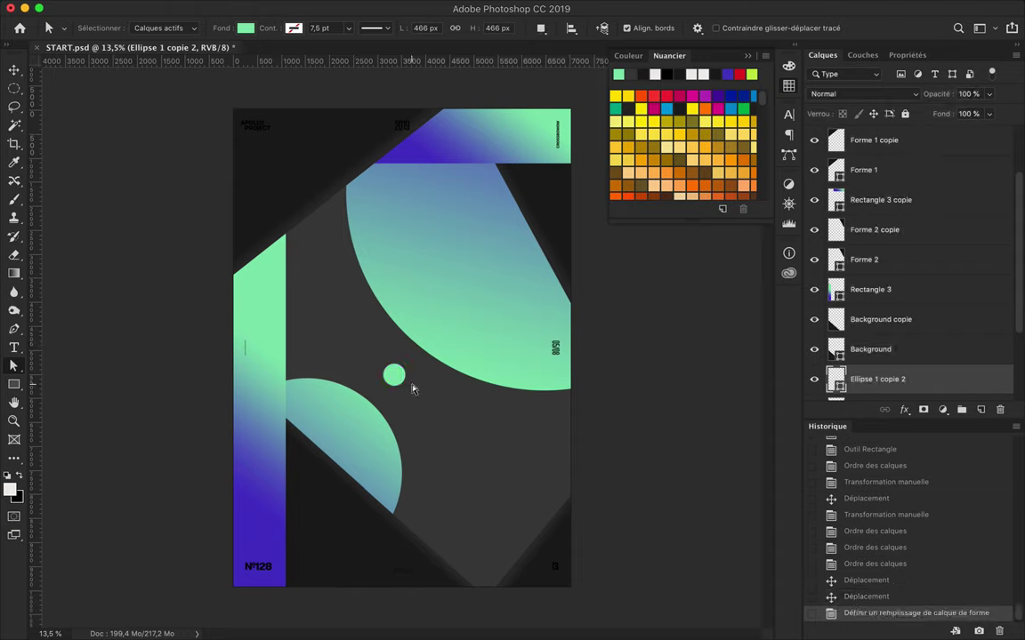
pyautogui.scroll(2, 399, 350)
pyautogui.hotkey('ctrl', 't')
pyautogui.press('Return')
pyautogui.moveTo(403, 408); pyautogui.dragTo(391, 398)
pyautogui.scroll(-2, 474, 255)
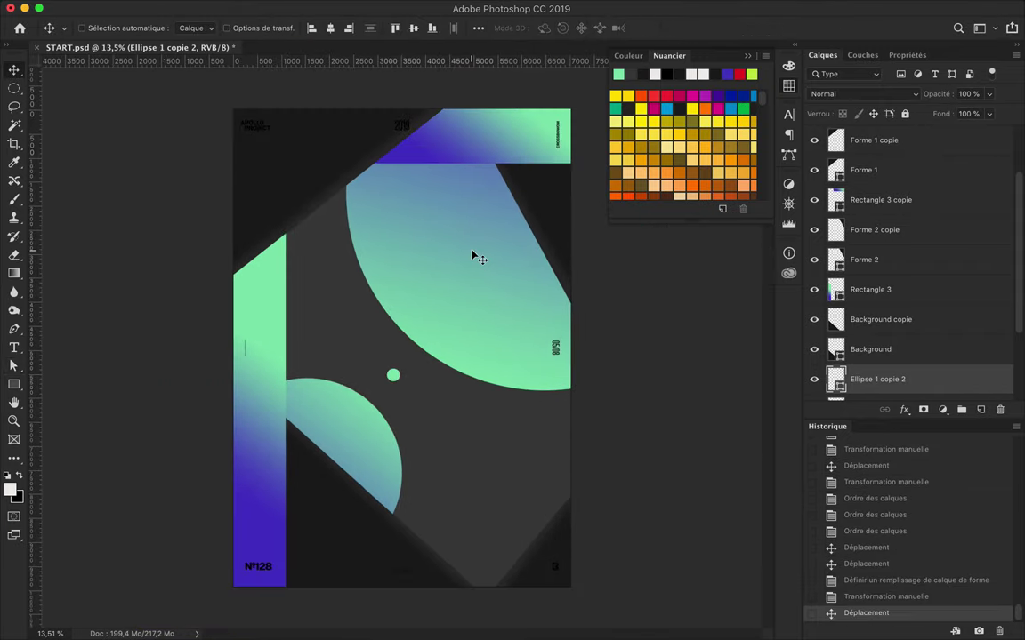
# Hide the dark diagonal band layers and nudge the large arc ellipse right.
pyautogui.click(538, 218)
pyautogui.click(814, 230)
pyautogui.click(814, 259)
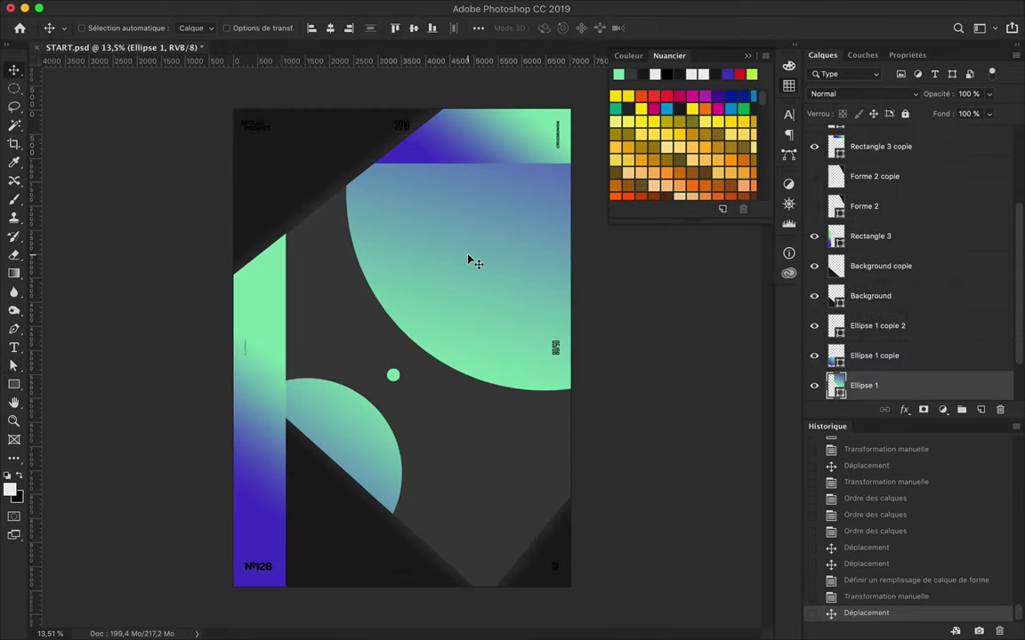
pyautogui.moveTo(471, 258); pyautogui.dragTo(478, 260)
pyautogui.scroll(-1, 478, 260)
pyautogui.scroll(-2, 477, 260)
# Scale the large arc up to about 165% and reposition it.
pyautogui.hotkey('ctrl', 't')
pyautogui.moveTo(565, 183); pyautogui.dragTo(685, 52)
pyautogui.moveTo(521, 183); pyautogui.dragTo(521, 203)
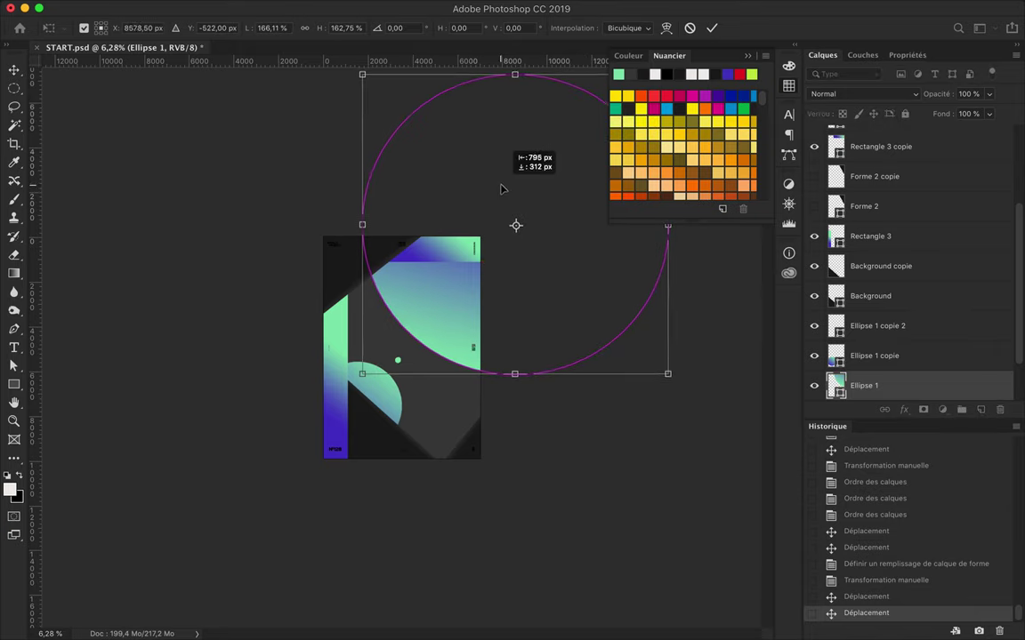
pyautogui.press('Return')
pyautogui.scroll(3, 512, 235)
pyautogui.scroll(-2, 534, 227)
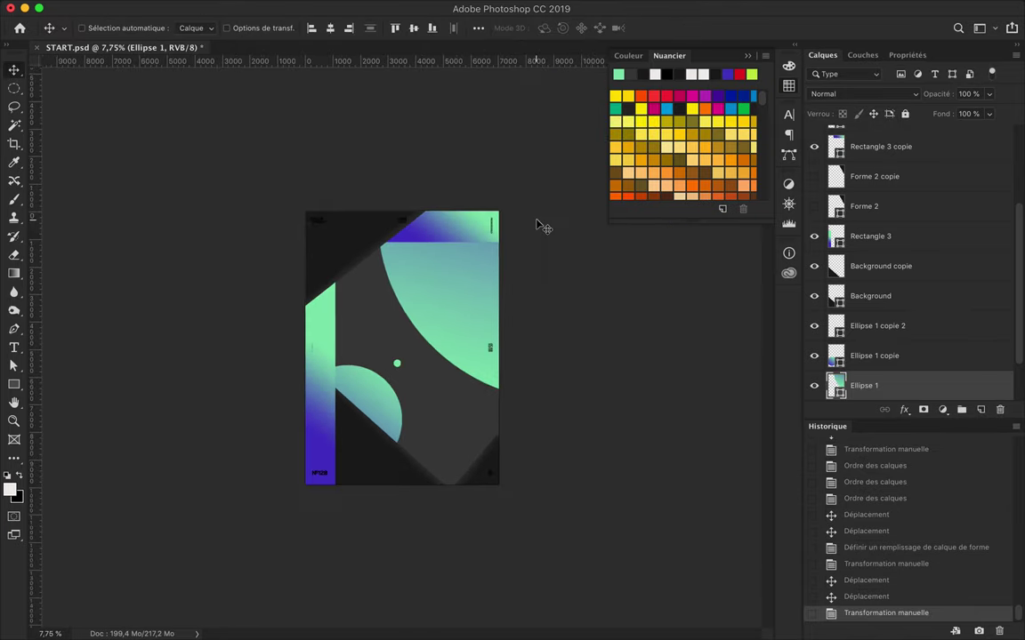
# Rasterize the arc copy and fill its outline with a green-to-purple gradient, then deselect.
pyautogui.rightClick(856, 384)
pyautogui.click(711, 231)
pyautogui.keyDown('ctrl'); pyautogui.click(836, 327); pyautogui.keyUp('ctrl')
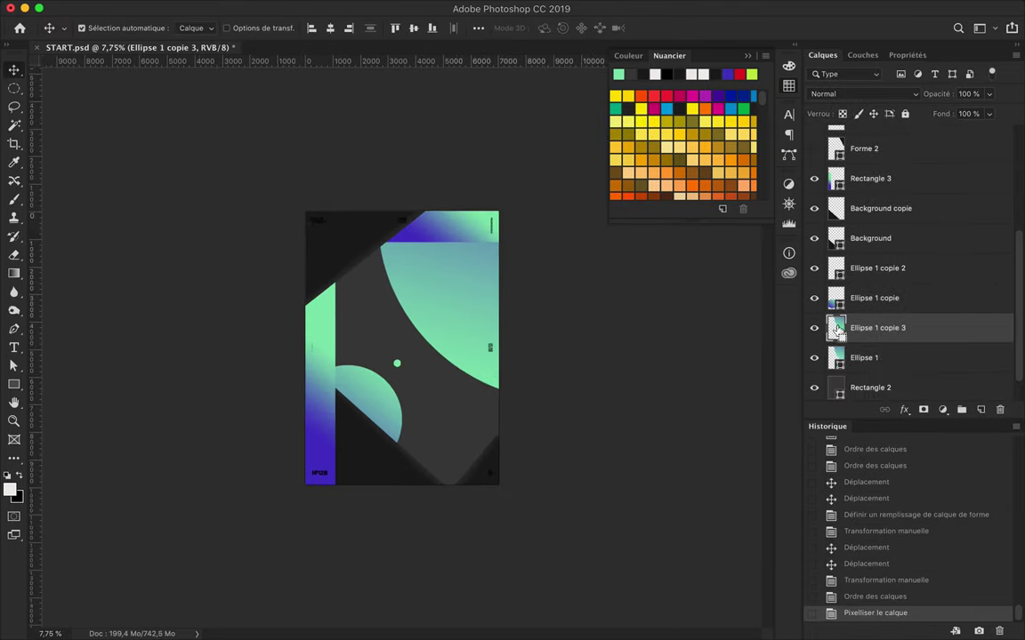
pyautogui.press('g')
pyautogui.click(105, 33)
pyautogui.press('Return')
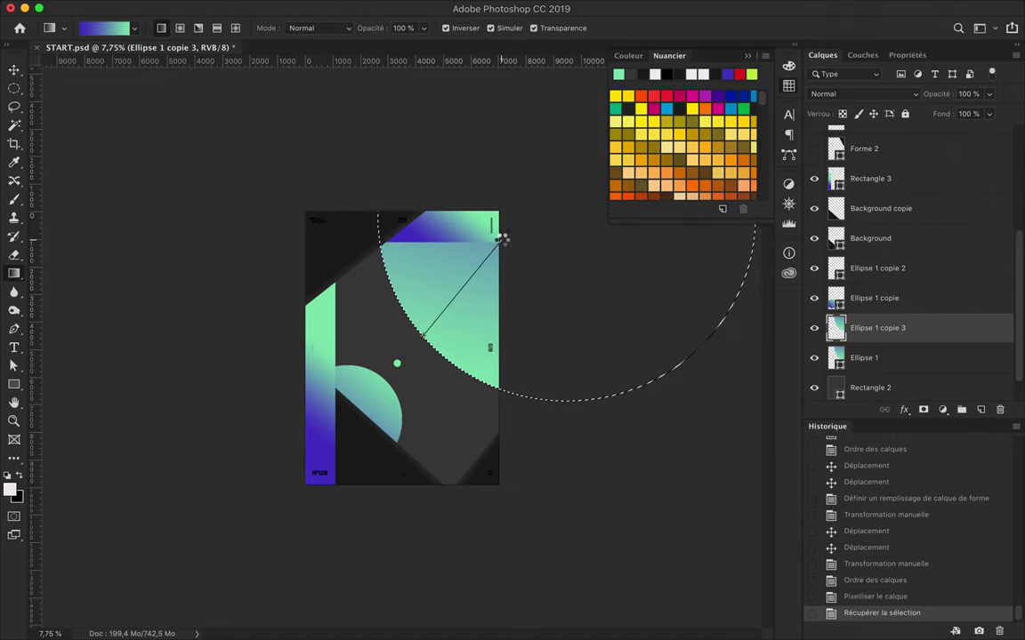
pyautogui.moveTo(501, 238); pyautogui.dragTo(500, 239)
pyautogui.hotkey('ctrl', 'd')
pyautogui.press('v')
pyautogui.scroll(3, 419, 307)
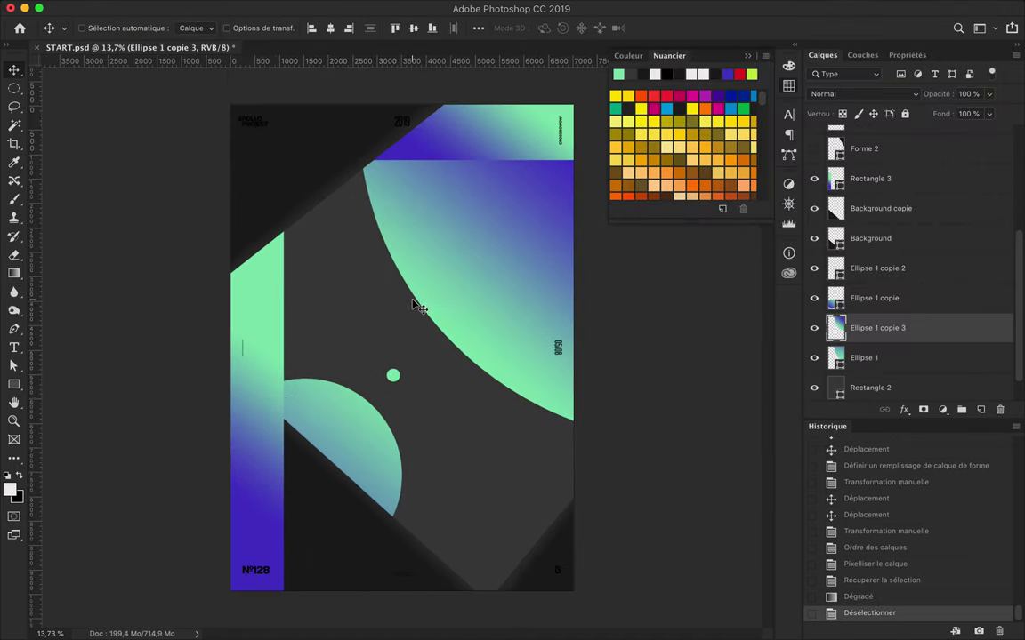
pyautogui.click(271, 429)
# Place Rectangle 3 under Ellipse 1 copie 2, making the left panel shorter and narrower.
pyautogui.moveTo(870, 178); pyautogui.dragTo(881, 283)
pyautogui.hotkey('ctrl', 't')
pyautogui.moveTo(244, 612); pyautogui.dragTo(244, 428)
pyautogui.moveTo(203, 324); pyautogui.dragTo(221, 324)
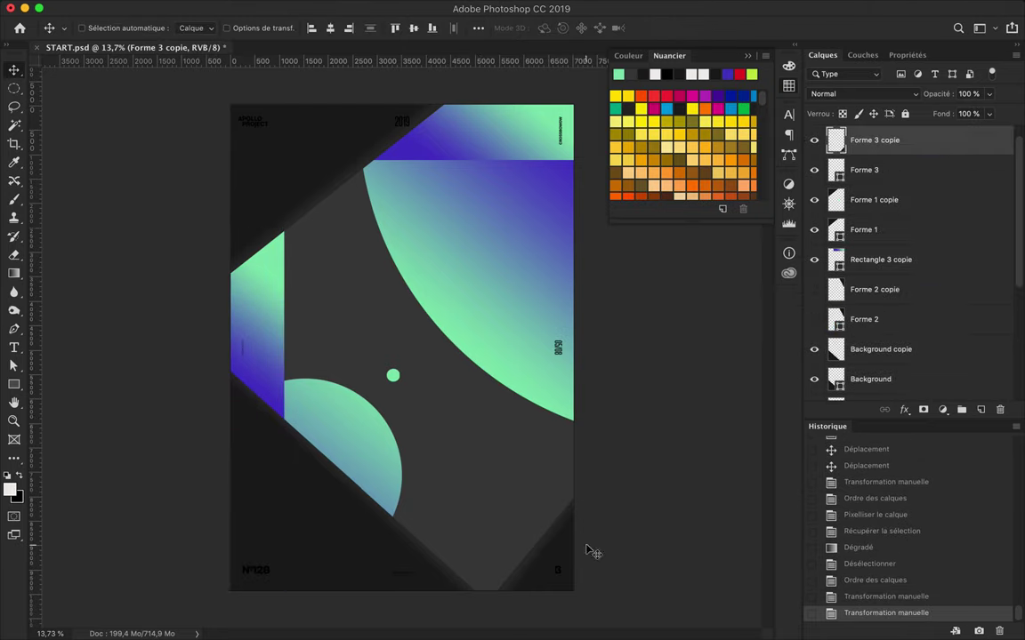
pyautogui.moveTo(244, 280); pyautogui.dragTo(258, 286)
pyautogui.hotkey('ctrl', 't')
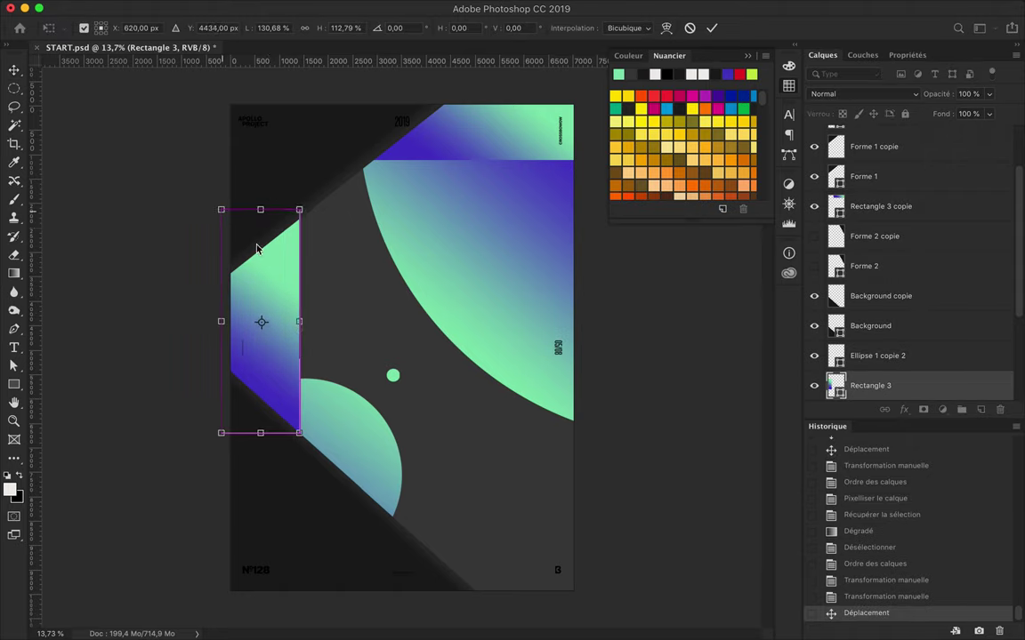
pyautogui.press('Return')
# Squash the left panel copy into a thin strip at the top.
pyautogui.keyDown('ctrl'); pyautogui.click(445, 134); pyautogui.keyUp('ctrl')
pyautogui.hotkey('ctrl', 't')
pyautogui.moveTo(464, 160); pyautogui.dragTo(465, 114)
pyautogui.press('Return')
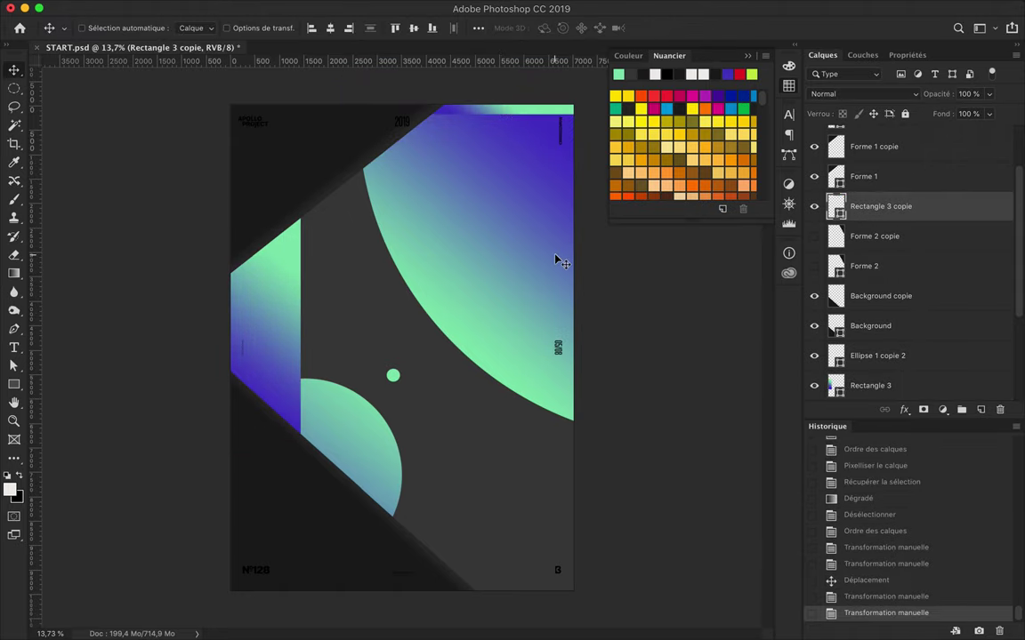
# Enlarge the bottom dark shape and warp it into a wave.
pyautogui.keyDown('ctrl'); pyautogui.click(348, 544); pyautogui.keyUp('ctrl')
pyautogui.hotkey('ctrl', 't')
pyautogui.rightClick(413, 391)
pyautogui.press('Escape')
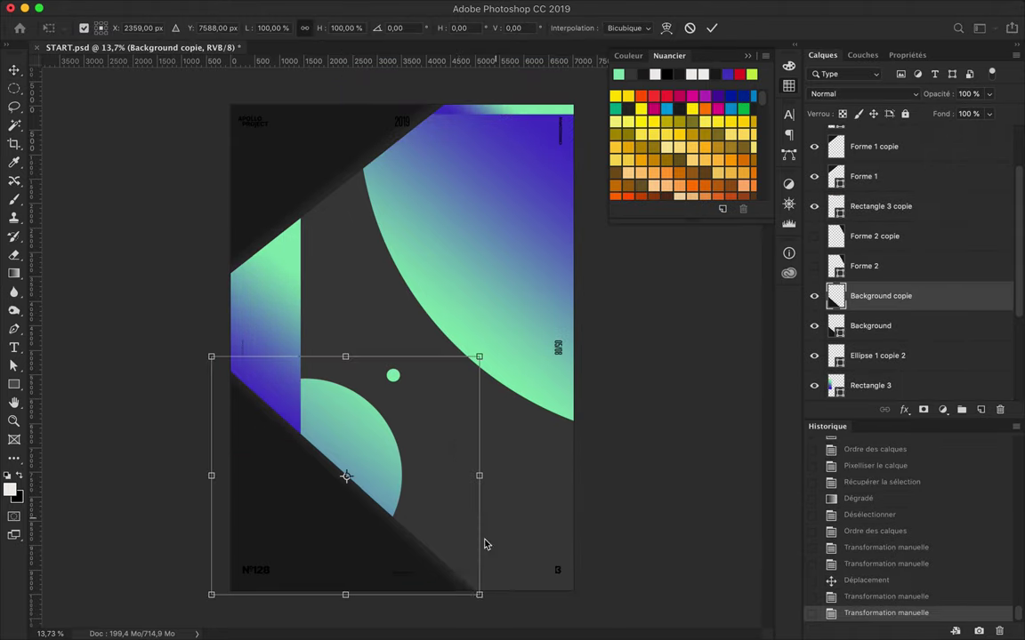
pyautogui.moveTo(479, 594)
pyautogui.mouseDown()
pyautogui.moveTo(502, 615)
pyautogui.moveTo(604, 614)
pyautogui.mouseUp()
pyautogui.rightClick(474, 438)
pyautogui.click(516, 523)
pyautogui.moveTo(501, 443); pyautogui.dragTo(532, 435)
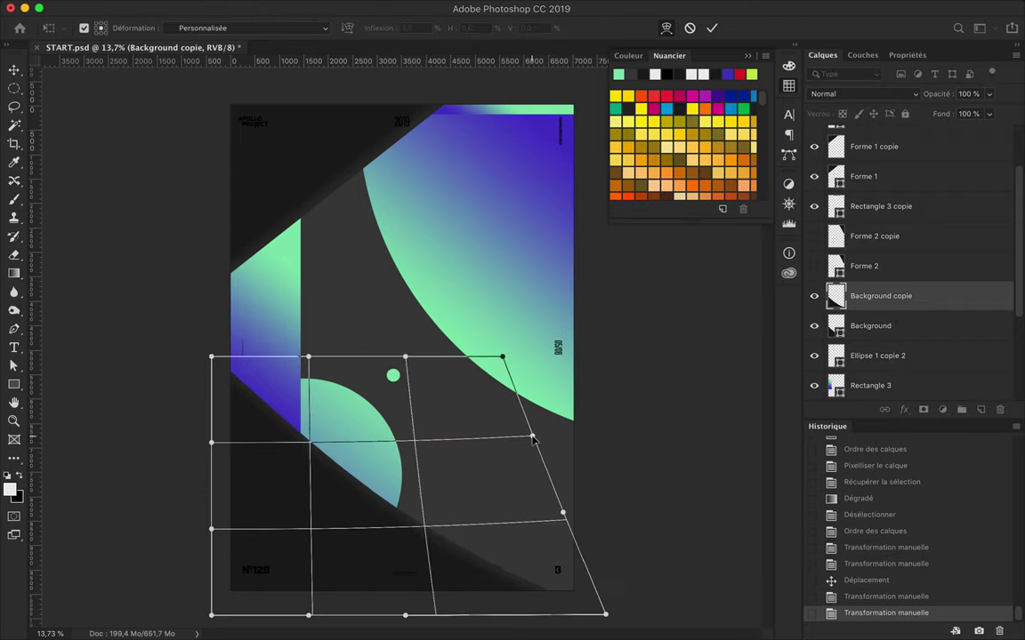
pyautogui.moveTo(435, 483)
pyautogui.mouseDown()
pyautogui.moveTo(314, 468)
pyautogui.moveTo(513, 545)
pyautogui.moveTo(424, 536)
pyautogui.mouseUp()
pyautogui.press('Return')
# Warp the top-left dark wedge by pulling its corners outward and down.
pyautogui.moveTo(280, 355); pyautogui.dragTo(264, 338)
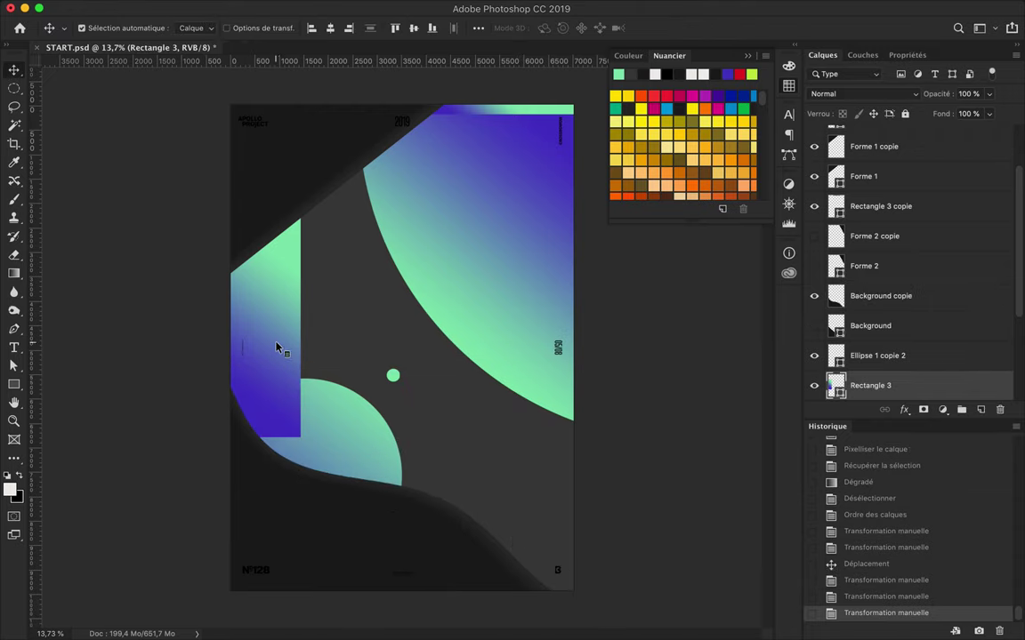
pyautogui.click(338, 175)
pyautogui.hotkey('ctrl', 't')
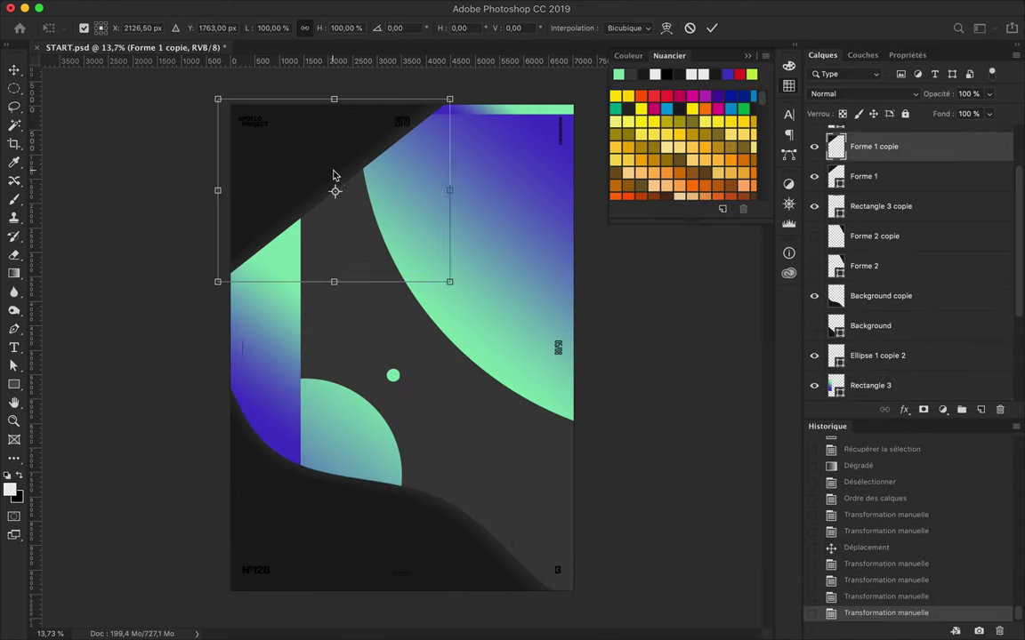
pyautogui.rightClick(334, 177)
pyautogui.click(336, 254)
pyautogui.moveTo(456, 92); pyautogui.dragTo(532, 93)
pyautogui.moveTo(451, 283)
pyautogui.mouseDown()
pyautogui.moveTo(417, 316)
pyautogui.moveTo(313, 338)
pyautogui.moveTo(407, 329)
pyautogui.moveTo(366, 315)
pyautogui.mouseUp()
pyautogui.moveTo(354, 188)
pyautogui.mouseDown()
pyautogui.moveTo(354, 172)
pyautogui.moveTo(399, 142)
pyautogui.mouseUp()
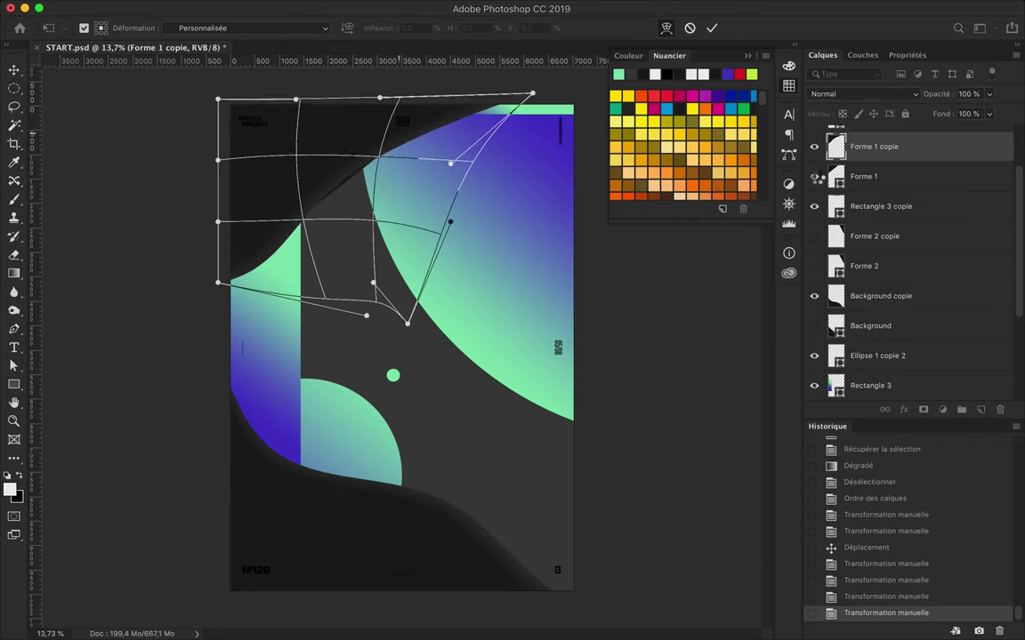
pyautogui.press('Return')
# Warp the left gradient panel by bending its right edge.
pyautogui.click(267, 338)
pyautogui.hotkey('ctrl', 't')
pyautogui.rightClick(258, 294)
pyautogui.click(293, 368)
pyautogui.moveTo(281, 374)
pyautogui.mouseDown()
pyautogui.moveTo(299, 300)
pyautogui.moveTo(341, 238)
pyautogui.mouseUp()
pyautogui.press('Return')
# Warp the lower half-circle into a wavy shape.
pyautogui.click(351, 442)
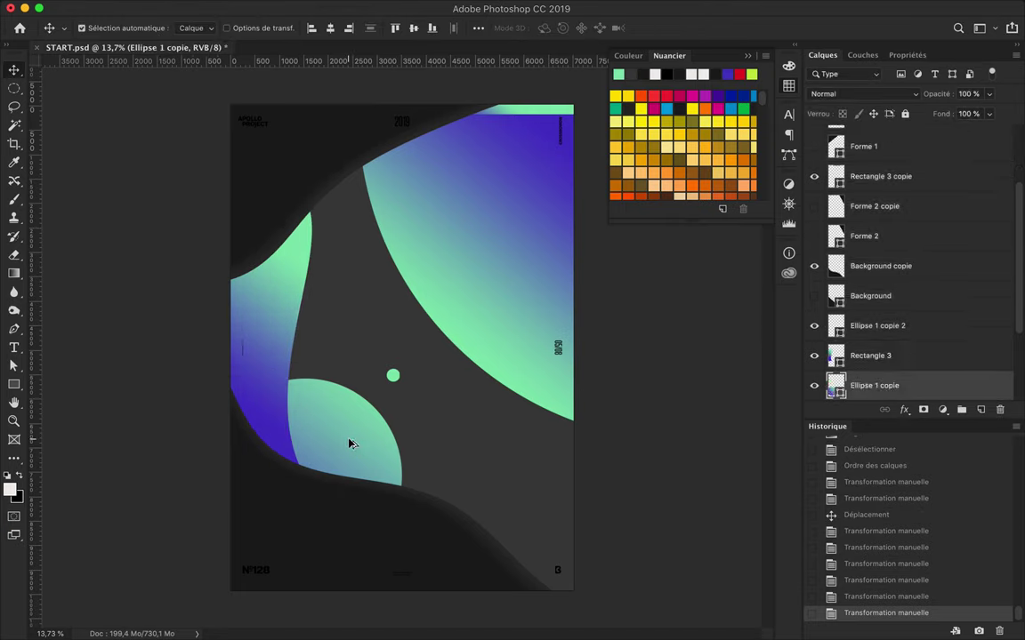
pyautogui.hotkey('ctrl', 't')
pyautogui.rightClick(349, 438)
pyautogui.click(386, 526)
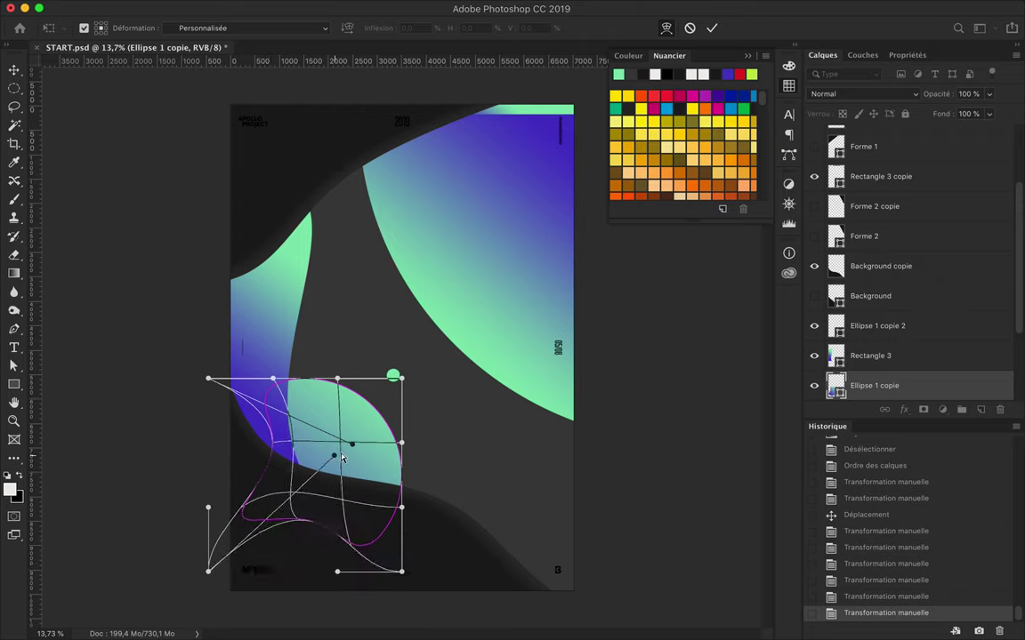
pyautogui.moveTo(401, 378); pyautogui.dragTo(379, 398)
pyautogui.press('Return')
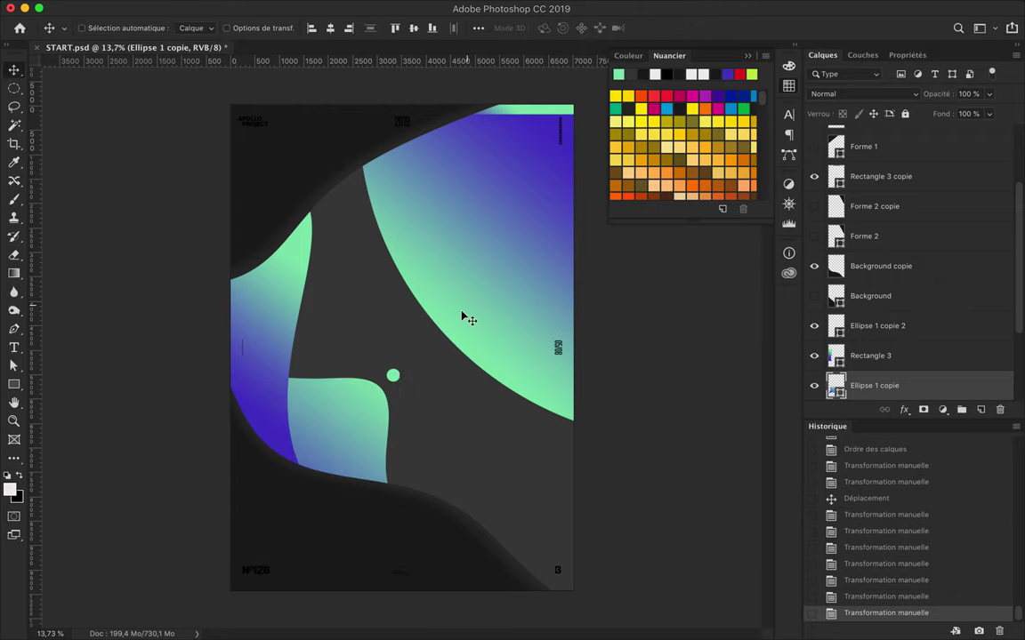
# Step back in the History panel to before the warps.
pyautogui.click(907, 465)
pyautogui.click(903, 515)
pyautogui.click(892, 564)
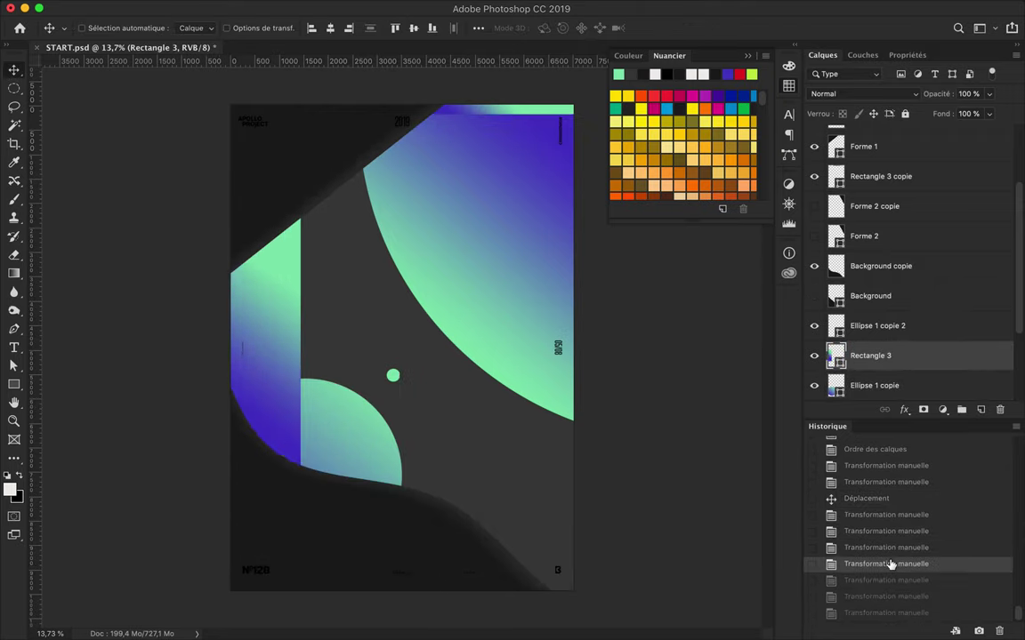
# Settle on the pre-warp history state and shift the left panel slightly left.
pyautogui.click(880, 500)
pyautogui.moveTo(267, 307); pyautogui.dragTo(257, 304)
pyautogui.hotkey('ctrl', 't')
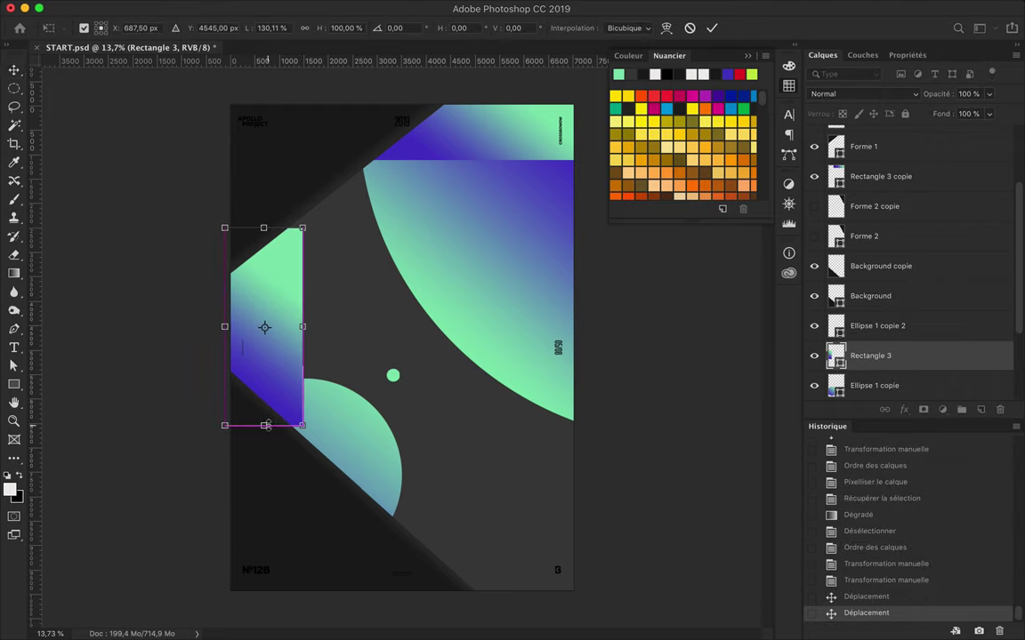
pyautogui.press('Return')
# Move the bottom dark shape up and rotate it about -6°.
pyautogui.click(881, 266)
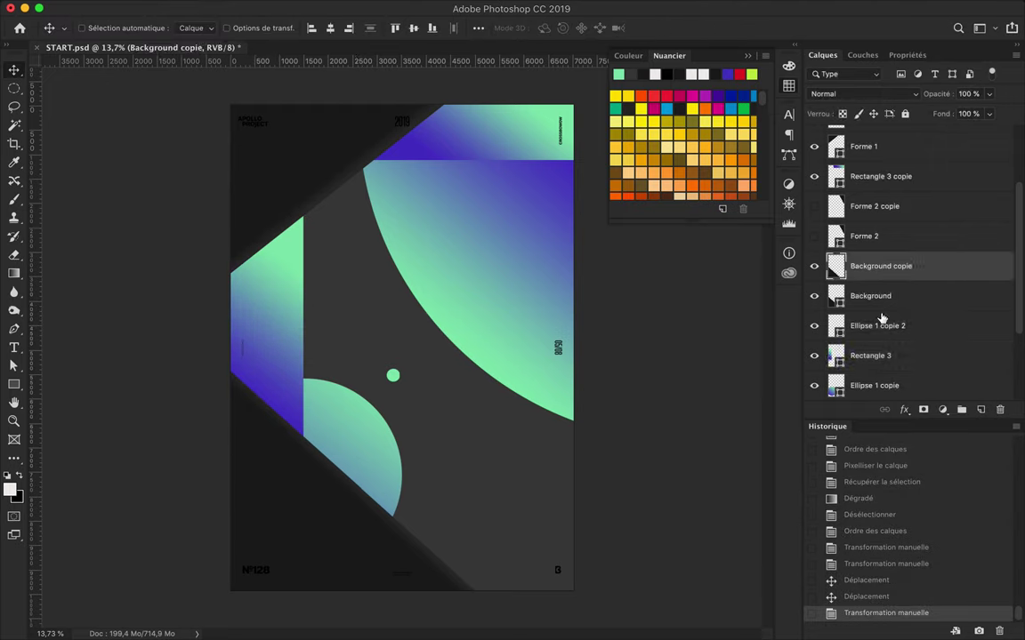
pyautogui.hotkey('ctrl', 't')
pyautogui.moveTo(384, 542)
pyautogui.mouseDown()
pyautogui.moveTo(359, 476)
pyautogui.moveTo(377, 476)
pyautogui.mouseUp()
pyautogui.moveTo(214, 314); pyautogui.dragTo(189, 338)
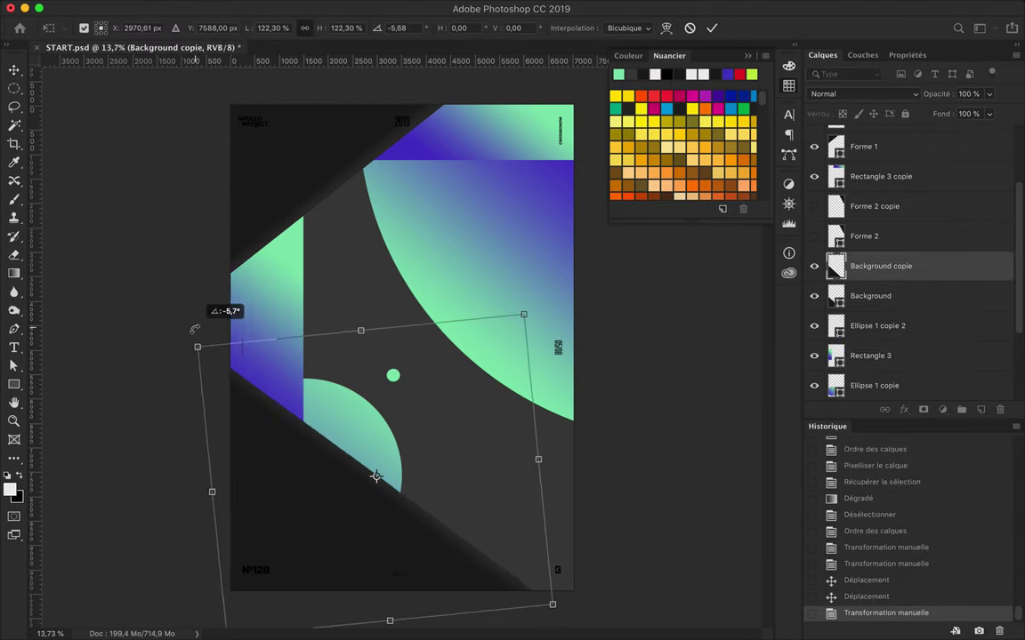
pyautogui.moveTo(293, 439); pyautogui.dragTo(292, 451)
pyautogui.press('Return')
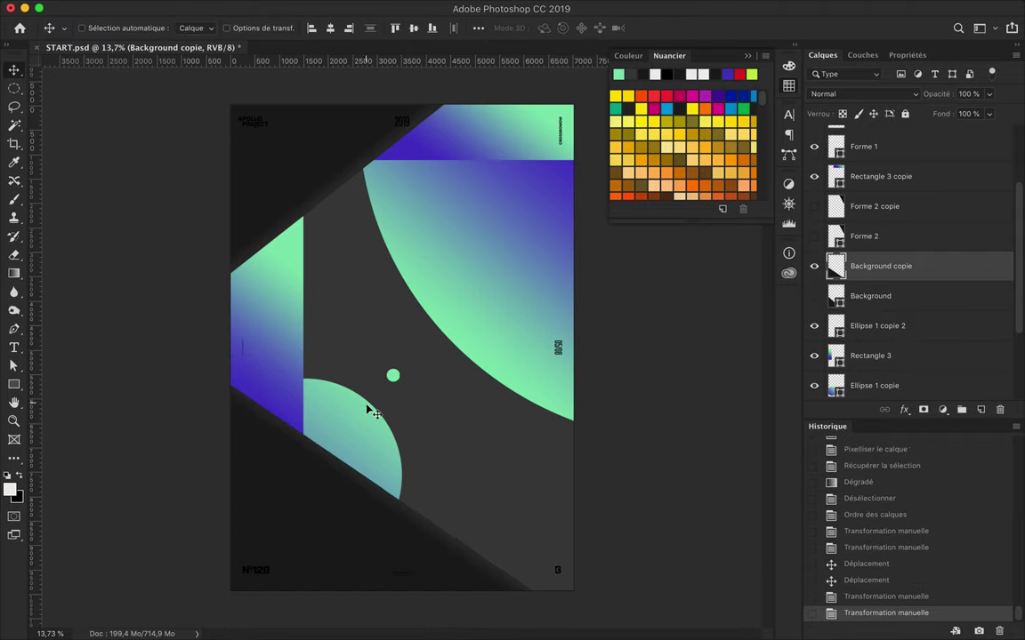
# Move the lower half-circle up-right and add a vertically shrunk, repositioned copy of the big arc.
pyautogui.moveTo(372, 432); pyautogui.dragTo(411, 361)
pyautogui.moveTo(484, 325); pyautogui.dragTo(445, 227)
pyautogui.scroll(-2, 817, 356)
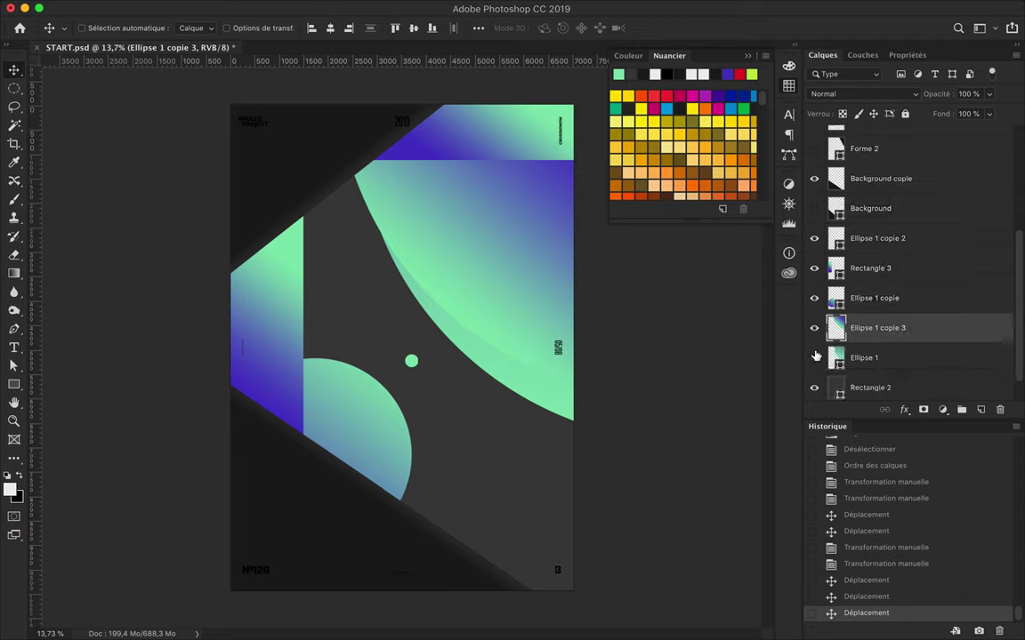
pyautogui.hotkey('ctrl', 't')
pyautogui.moveTo(594, 404); pyautogui.dragTo(587, 313)
pyautogui.hotkey('ctrl', '-')
pyautogui.hotkey('ctrl', '-')
pyautogui.hotkey('ctrl', '-')
pyautogui.moveTo(393, 285); pyautogui.dragTo(453, 331)
pyautogui.press('Return')
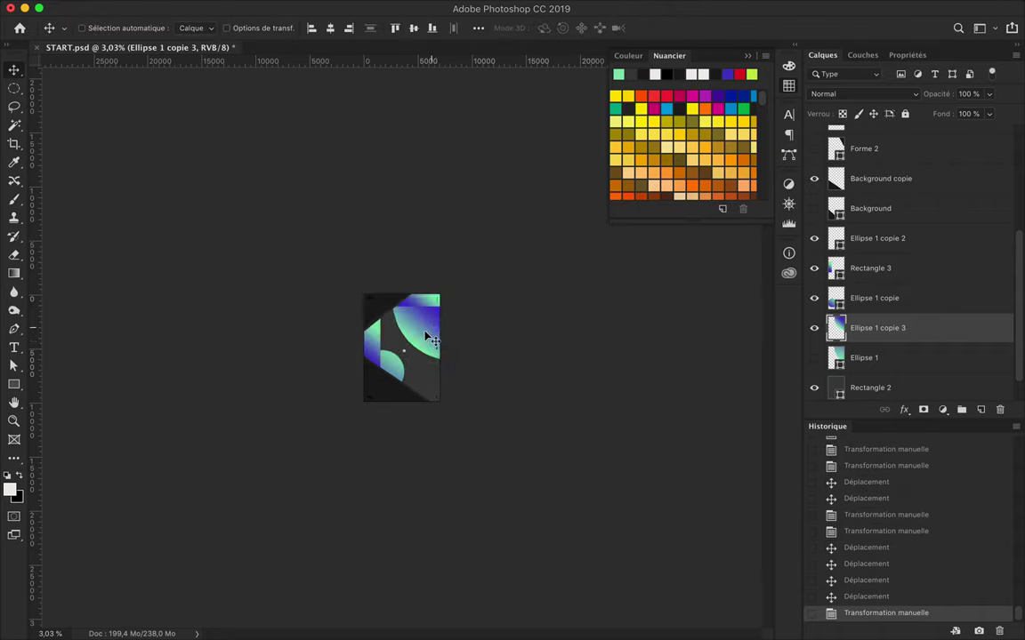
# Stretch the thin top strip taller.
pyautogui.scroll(5, 412, 167)
pyautogui.hotkey('ctrl', 't')
pyautogui.moveTo(453, 192); pyautogui.dragTo(453, 159)
pyautogui.press('Return')
# Duplicate the top-left dark wedge, enlarge it to about 126% and rotate it into place.
pyautogui.scroll(1, 402, 329)
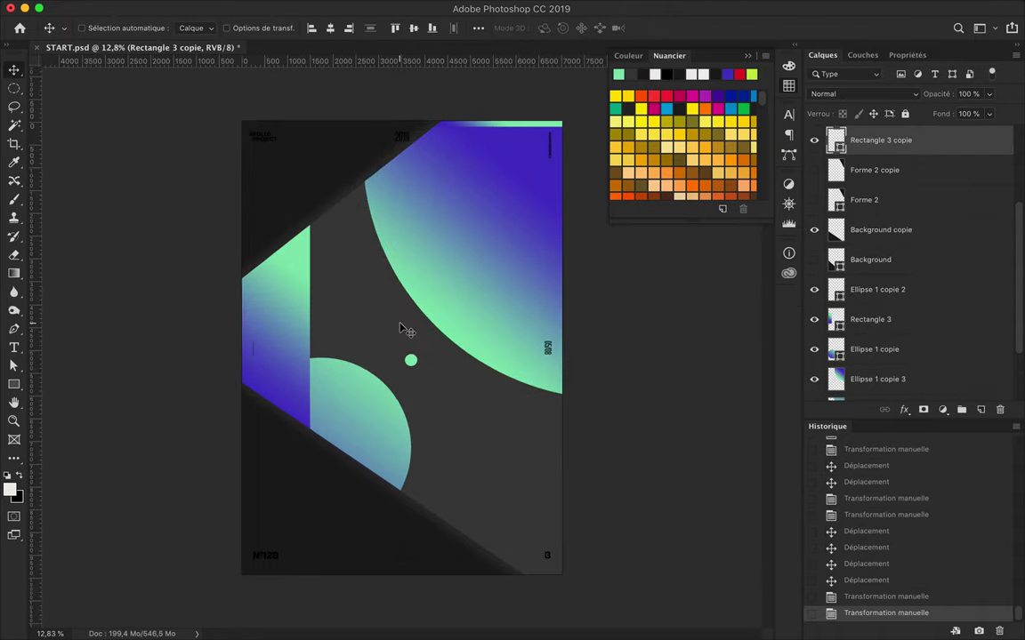
pyautogui.moveTo(315, 196); pyautogui.dragTo(364, 158)
pyautogui.hotkey('ctrl', 't')
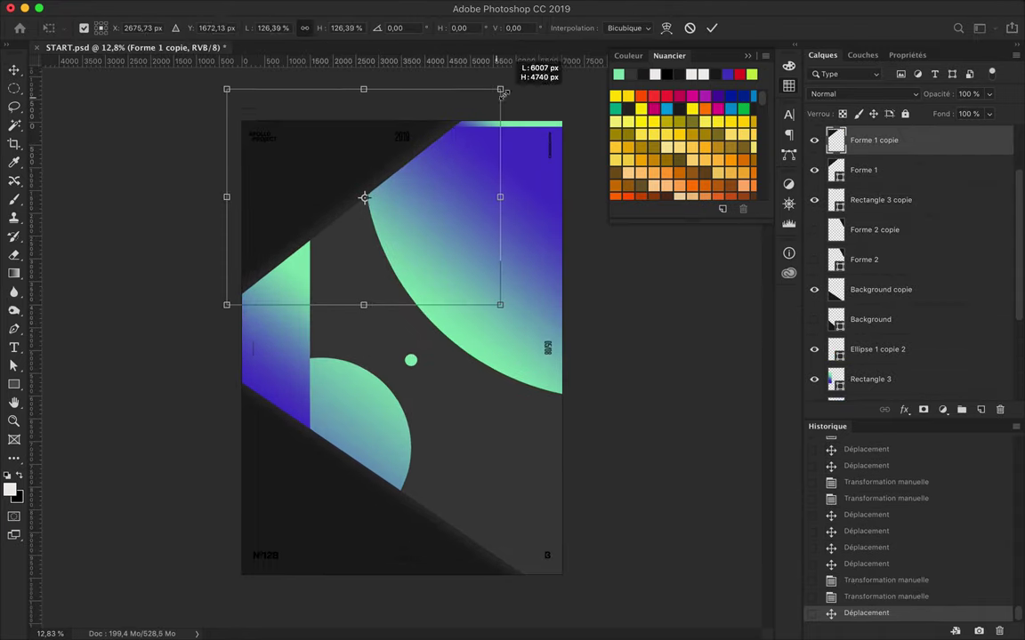
pyautogui.moveTo(515, 98); pyautogui.dragTo(529, 89)
pyautogui.moveTo(366, 200); pyautogui.dragTo(399, 176)
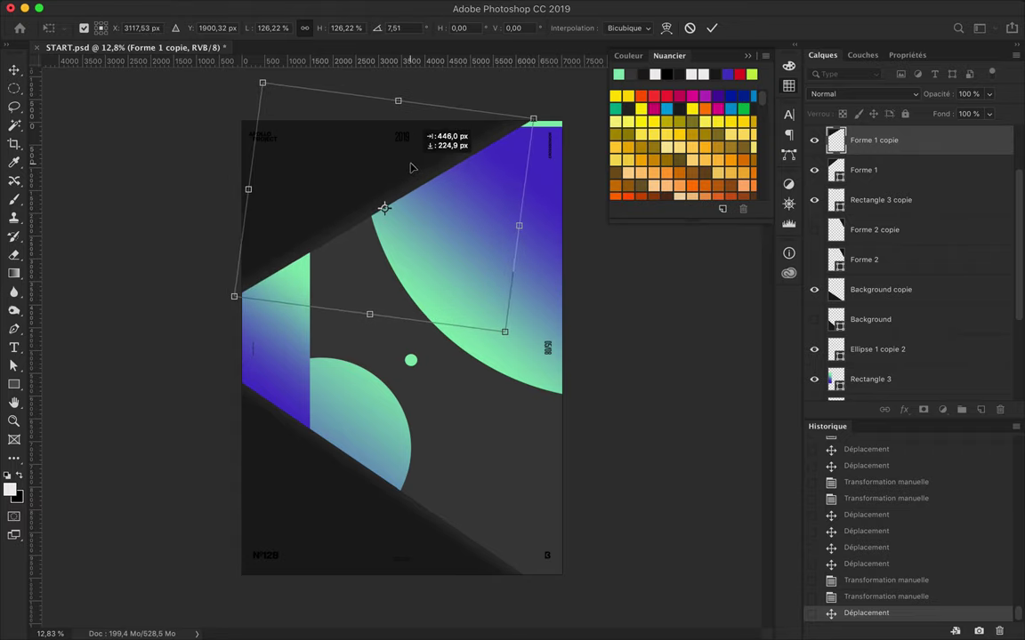
pyautogui.press('Return')
# Nudge the lower half-circle and the small green dot into position.
pyautogui.moveTo(373, 439); pyautogui.dragTo(364, 446)
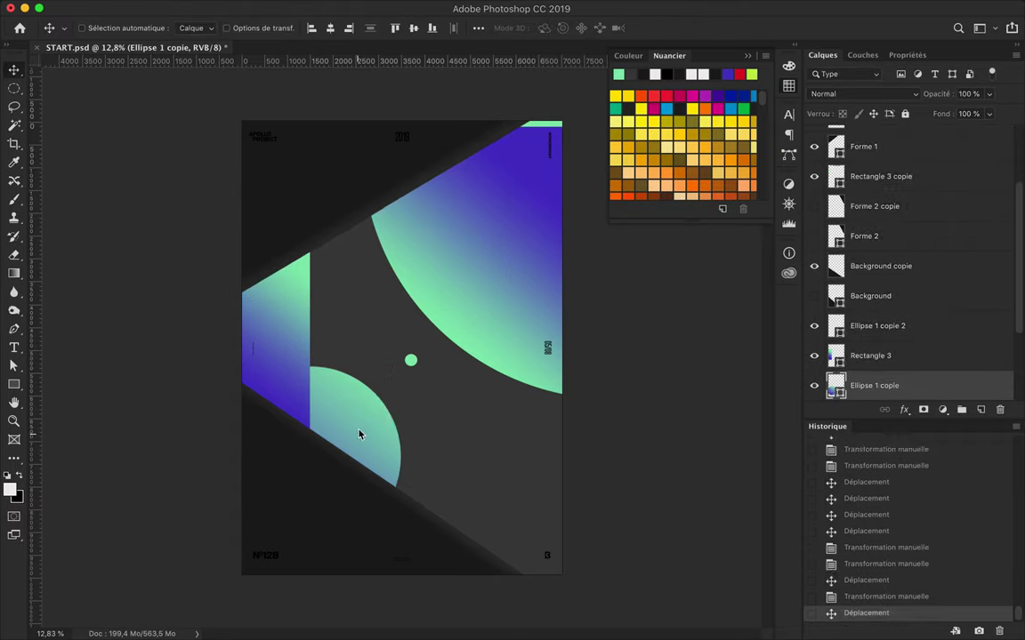
pyautogui.moveTo(410, 360); pyautogui.dragTo(403, 363)
pyautogui.keyDown('ctrl'); pyautogui.click(498, 475); pyautogui.keyUp('ctrl')
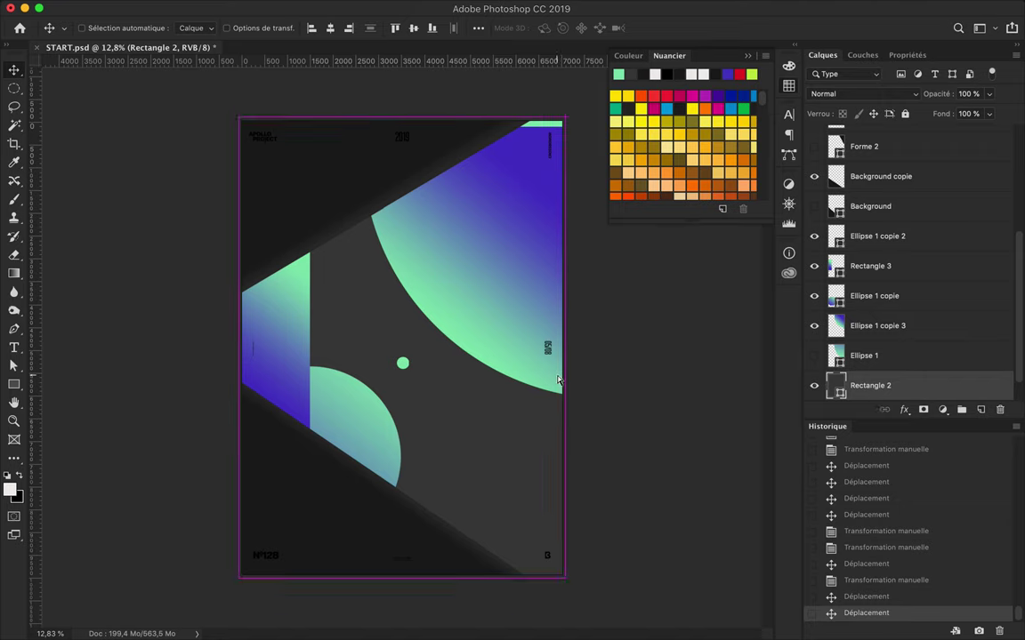
# Give Rectangle 2 a gradient fill with a dark grey end stop.
pyautogui.press('a')
pyautogui.click(245, 27)
pyautogui.click(220, 56)
pyautogui.click(331, 220)
pyautogui.doubleClick(333, 202)
pyautogui.press('Escape')
pyautogui.doubleClick(335, 205)
pyautogui.click(872, 112)
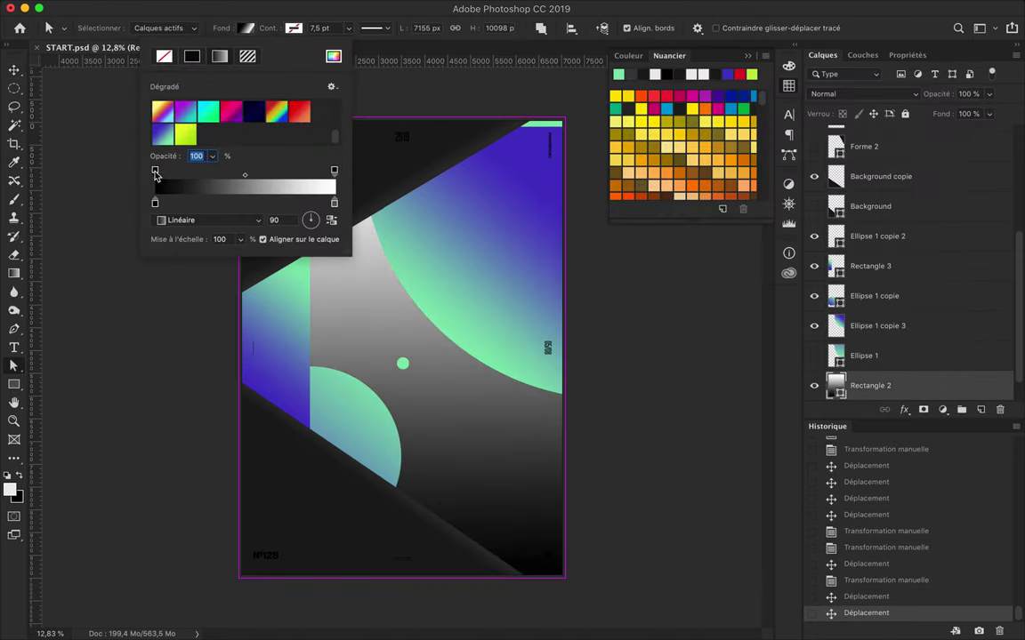
# Set the gradient's left stop to white ffffff, style radial, scale 133%.
pyautogui.doubleClick(156, 204)
pyautogui.write('ffffff')
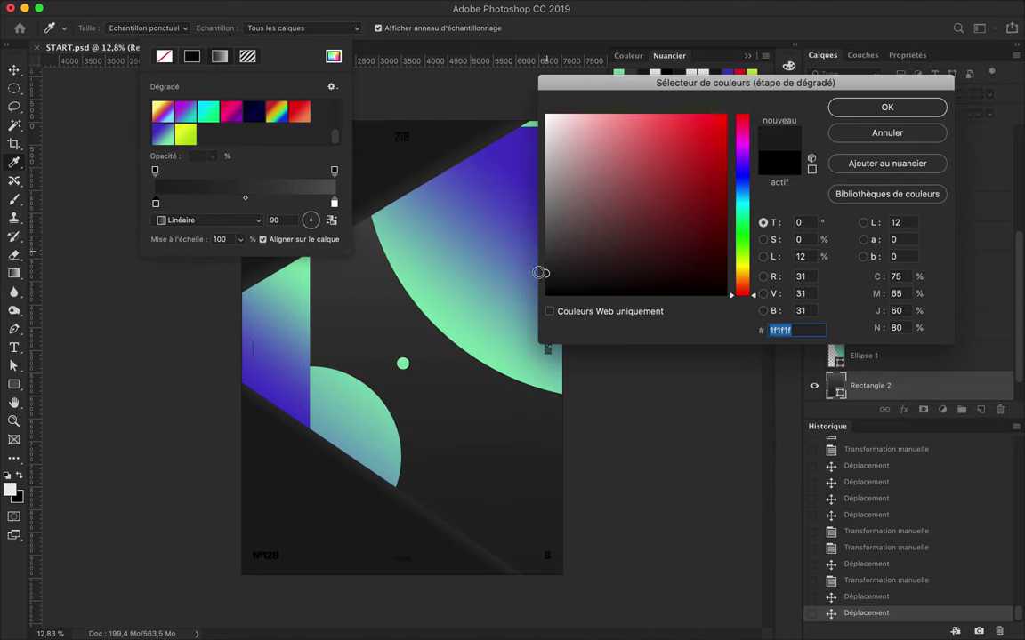
pyautogui.press('Return')
pyautogui.click(213, 219)
pyautogui.click(245, 233)
pyautogui.moveTo(240, 239); pyautogui.dragTo(246, 262)
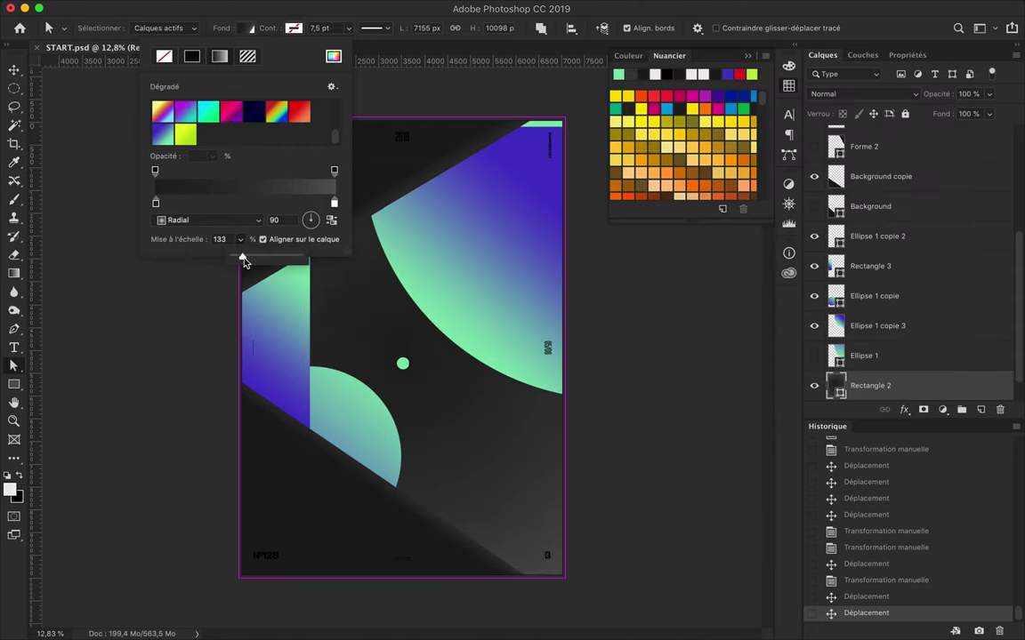
pyautogui.moveTo(243, 262); pyautogui.dragTo(244, 259)
pyautogui.click(616, 267)
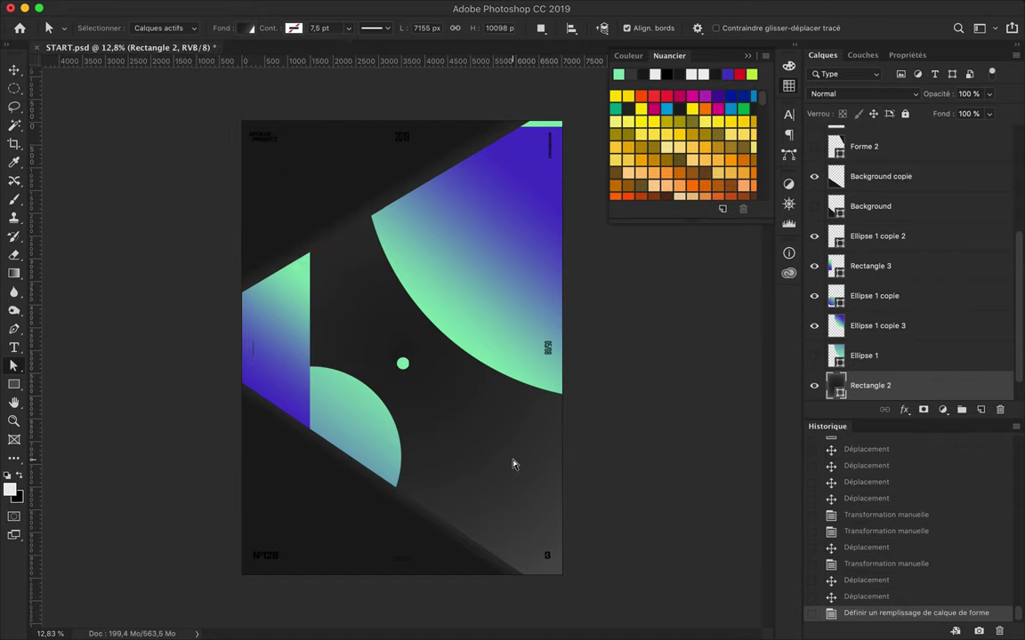
# Close the fill settings and delete the dark Rectangle 2 layer.
pyautogui.click(245, 28)
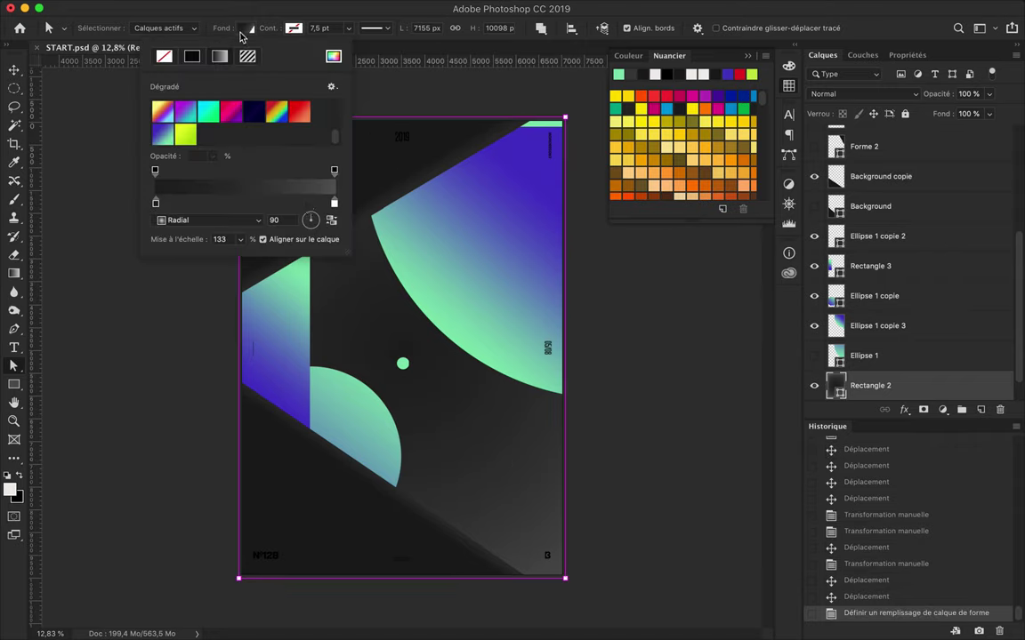
pyautogui.doubleClick(334, 203)
pyautogui.press('Return')
pyautogui.click(605, 360)
pyautogui.press('Delete')
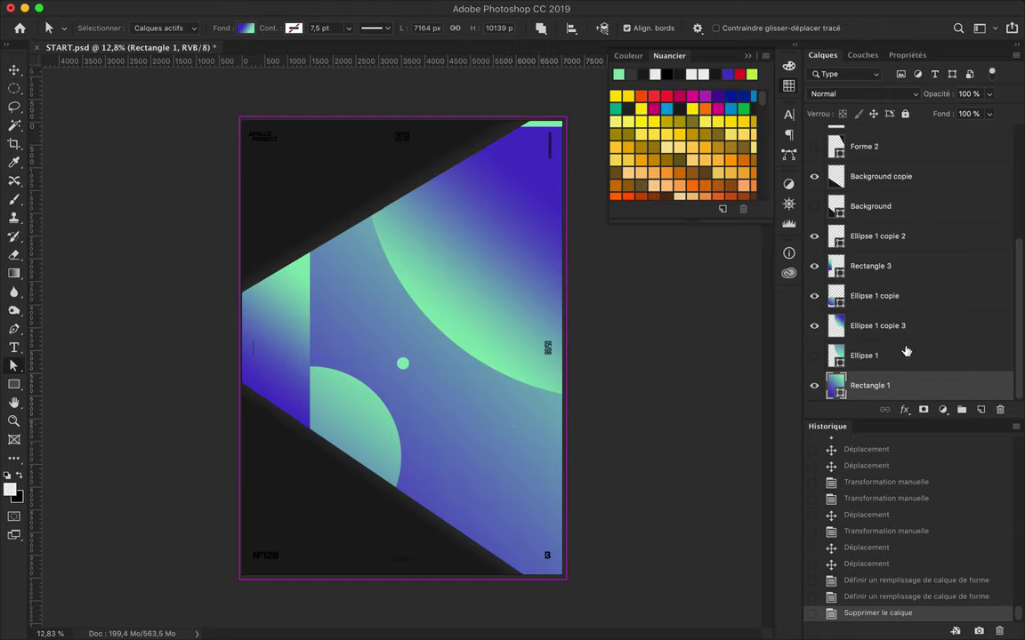
# Duplicate Ellipse 1 copie 3 into Ellipse 1 copie 4 for blurring.
pyautogui.press('v')
pyautogui.keyDown('ctrl'); pyautogui.click(507, 320); pyautogui.keyUp('ctrl')
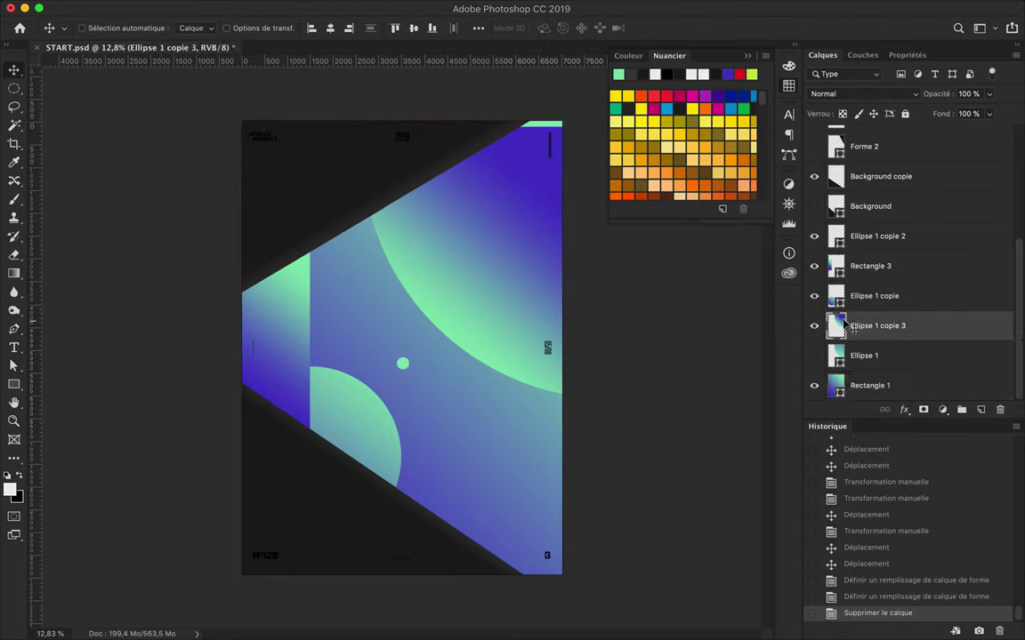
pyautogui.hotkey('ctrl', 'j')
pyautogui.click(403, 8)
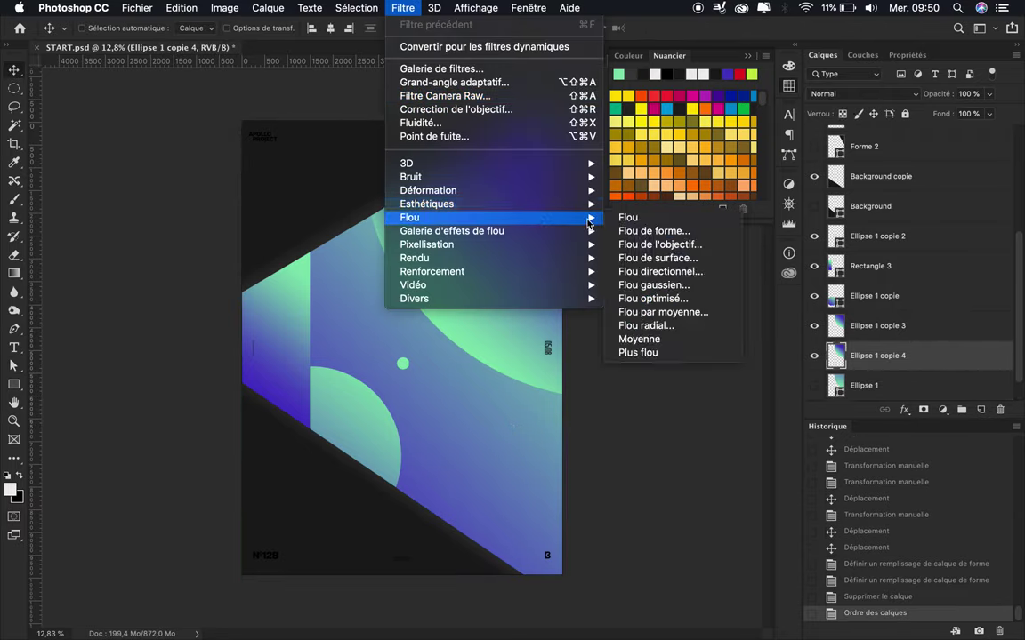
# Blur Ellipse 1 copie 4 with a Gaussian radius of 271 and duplicate it.
pyautogui.moveTo(409, 217)
pyautogui.click(623, 285)
pyautogui.click(817, 143)
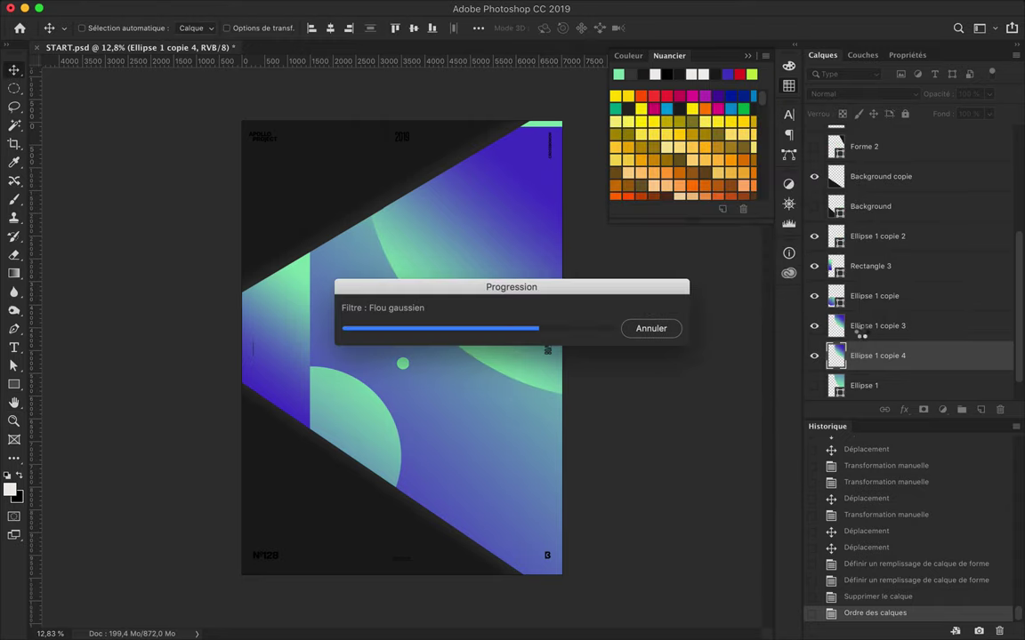
pyautogui.hotkey('ctrl', 'j')
# Try the duplicate in Densité linéaire - (Ajout) at about 17% fill, then delete it.
pyautogui.click(854, 93)
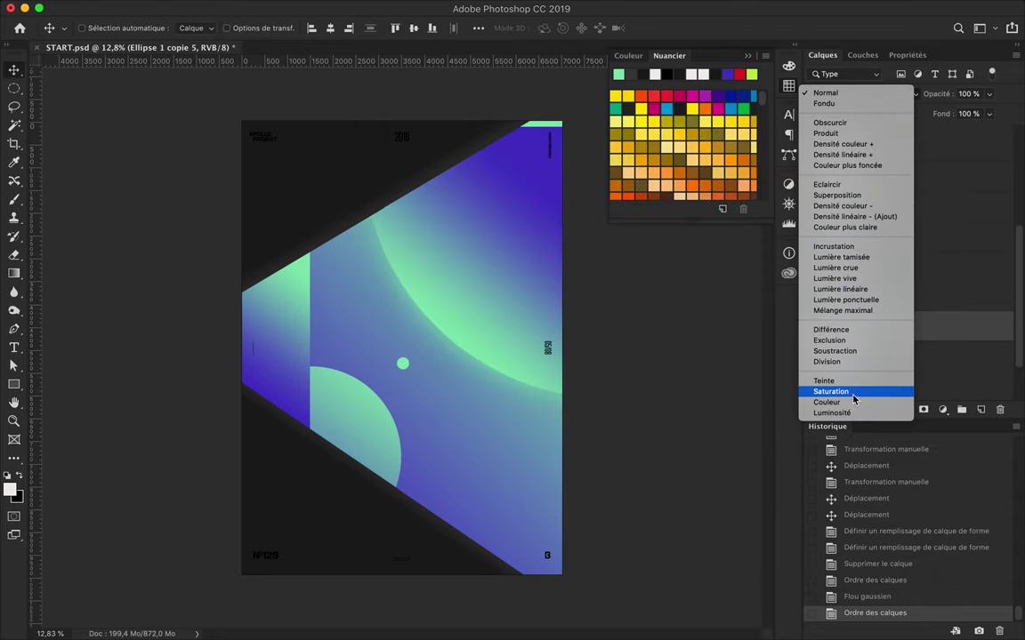
pyautogui.click(854, 216)
pyautogui.moveTo(988, 114); pyautogui.dragTo(941, 137)
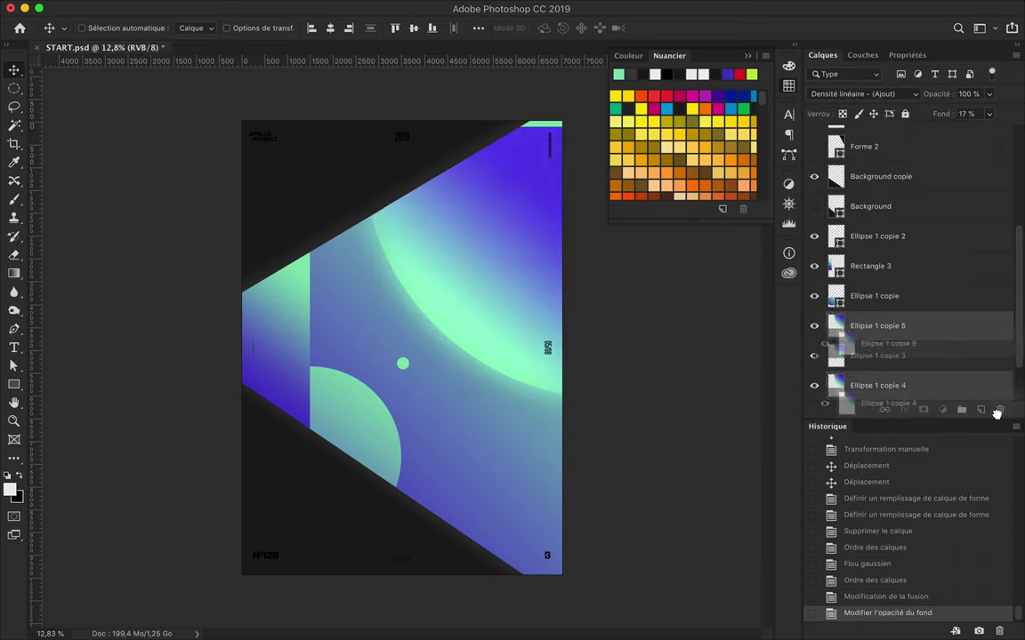
pyautogui.press('Delete')
pyautogui.keyDown('ctrl'); pyautogui.click(538, 124); pyautogui.keyUp('ctrl')
# Stretch the top-right strip shape taller.
pyautogui.hotkey('ctrl', 't')
pyautogui.moveTo(544, 121); pyautogui.dragTo(544, 98)
pyautogui.press('Return')
pyautogui.hotkey('ctrl', 't')
pyautogui.press('Return')
pyautogui.scroll(1, 411, 275)
# Type APO and LLO on two centred lines with tracking widened to 1800.
pyautogui.press('t')
pyautogui.click(353, 238)
pyautogui.write('APO')
pyautogui.press('Return')
pyautogui.write('LLO')
pyautogui.click(788, 114)
pyautogui.hotkey('ctrl', 'shift', 'c')
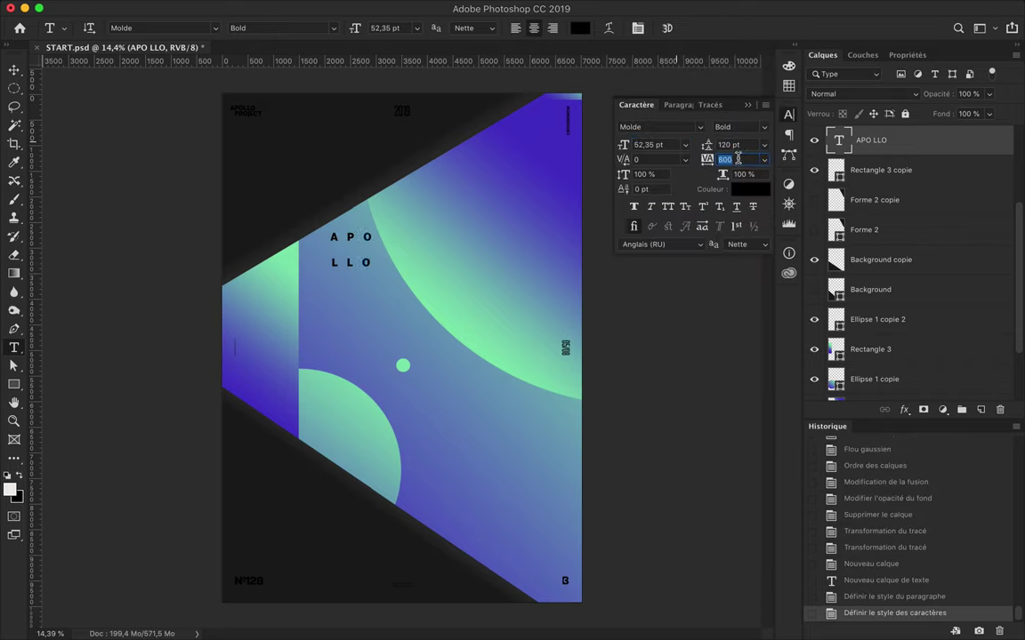
pyautogui.press('Return')
# Add 365 as a third line, with 72 pt size and 160 leading.
pyautogui.click(434, 266)
pyautogui.press('Return')
pyautogui.write('365')
pyautogui.click(669, 145)
pyautogui.press('Return')
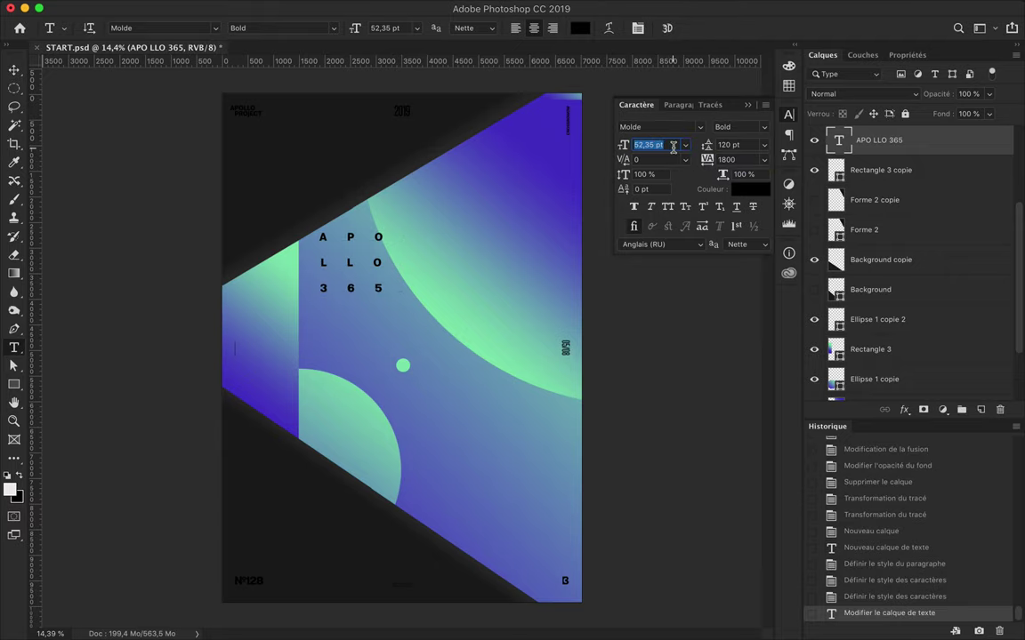
pyautogui.write('72160')
pyautogui.press('Return')
# Make the title white, move it to the upper left, and add a guide near 1414 px.
pyautogui.click(750, 188)
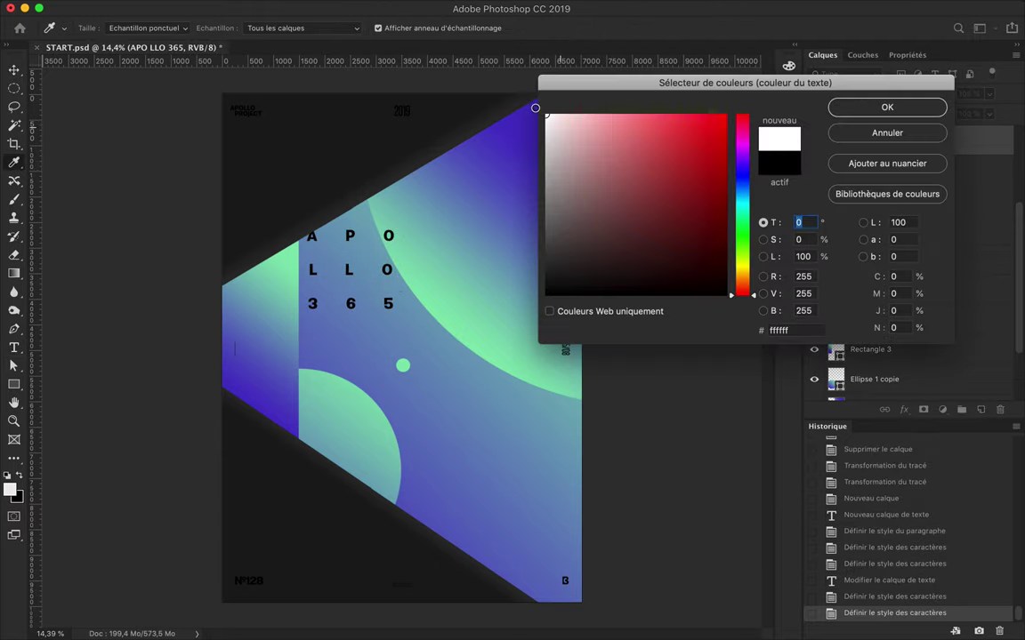
pyautogui.click(914, 105)
pyautogui.press('v')
pyautogui.moveTo(337, 296); pyautogui.dragTo(373, 213)
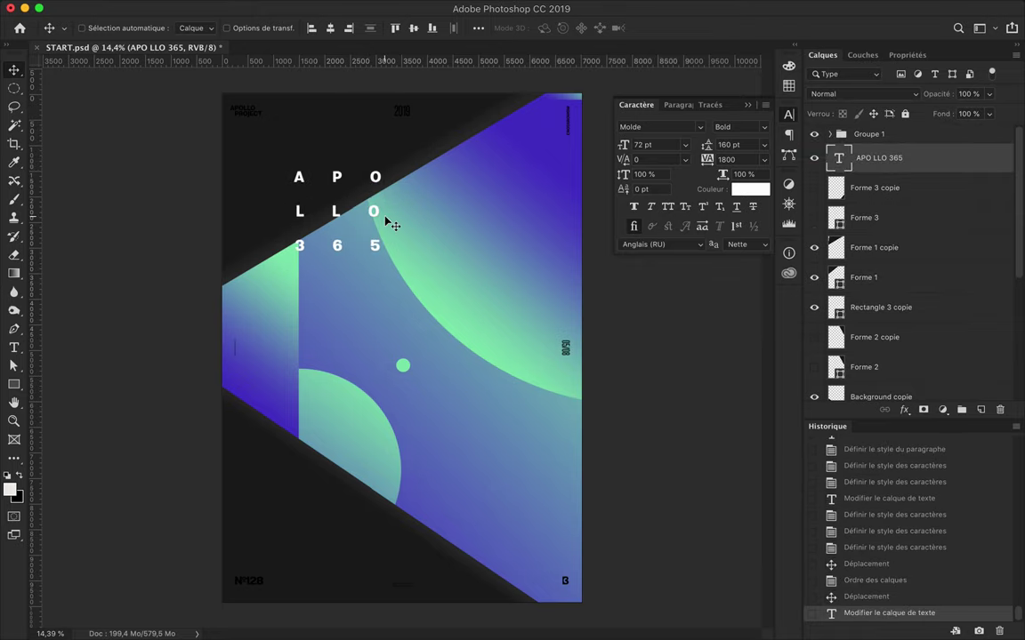
pyautogui.moveTo(338, 216); pyautogui.dragTo(338, 216)
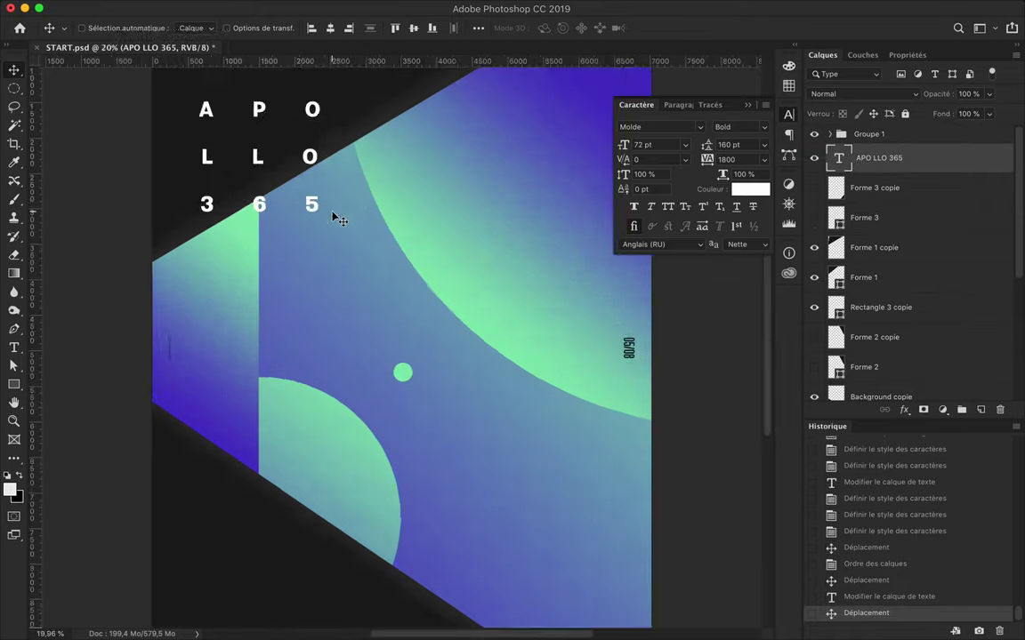
pyautogui.scroll(10, 343, 218)
pyautogui.moveTo(32, 142)
pyautogui.mouseDown()
pyautogui.moveTo(281, 143)
pyautogui.moveTo(282, 163)
pyautogui.mouseUp()
# Adjust the title's letter spacing and left-align all its lines.
pyautogui.press('t')
pyautogui.click(731, 159)
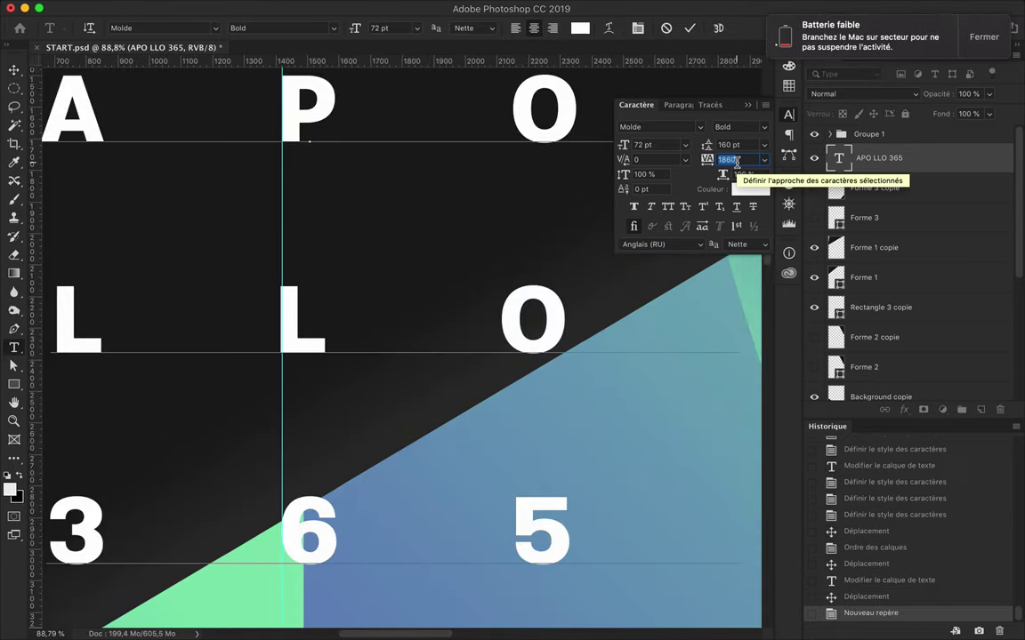
pyautogui.click(672, 159)
pyautogui.press('Up')
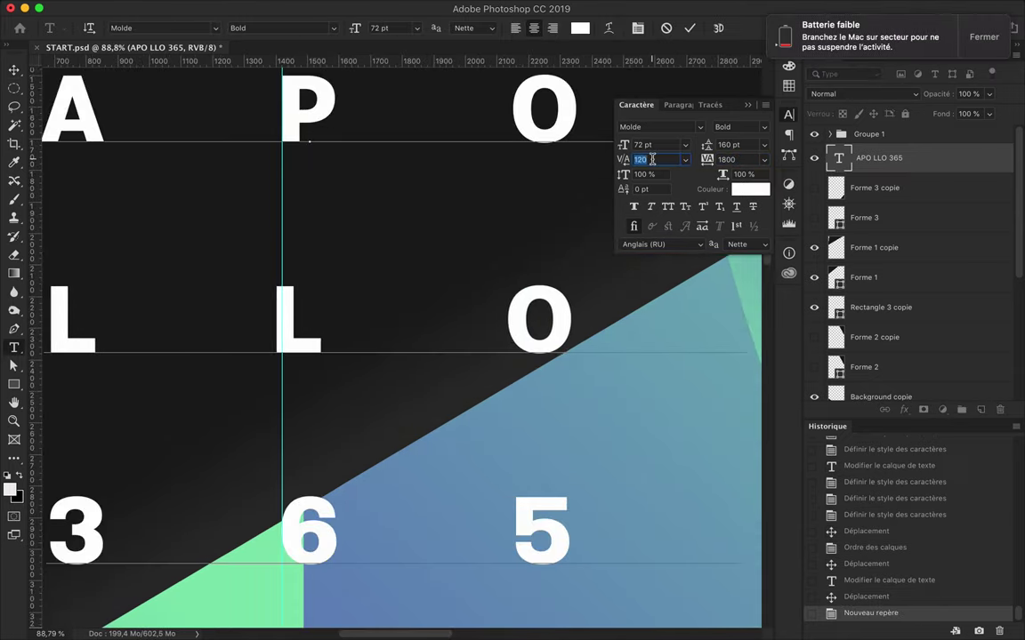
pyautogui.click(681, 105)
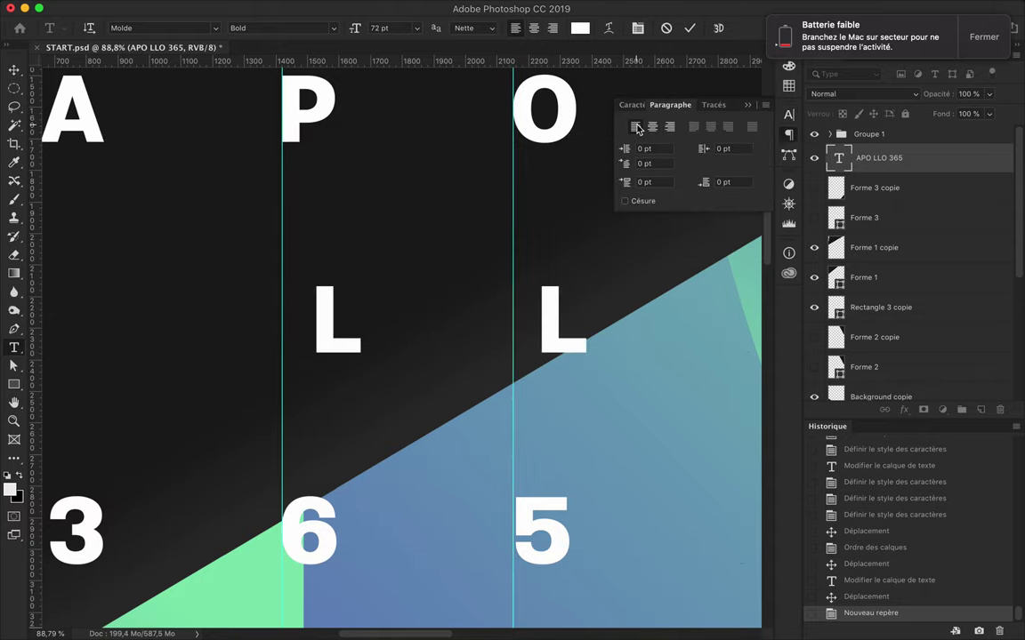
pyautogui.hotkey('ctrl', 'a')
pyautogui.click(636, 128)
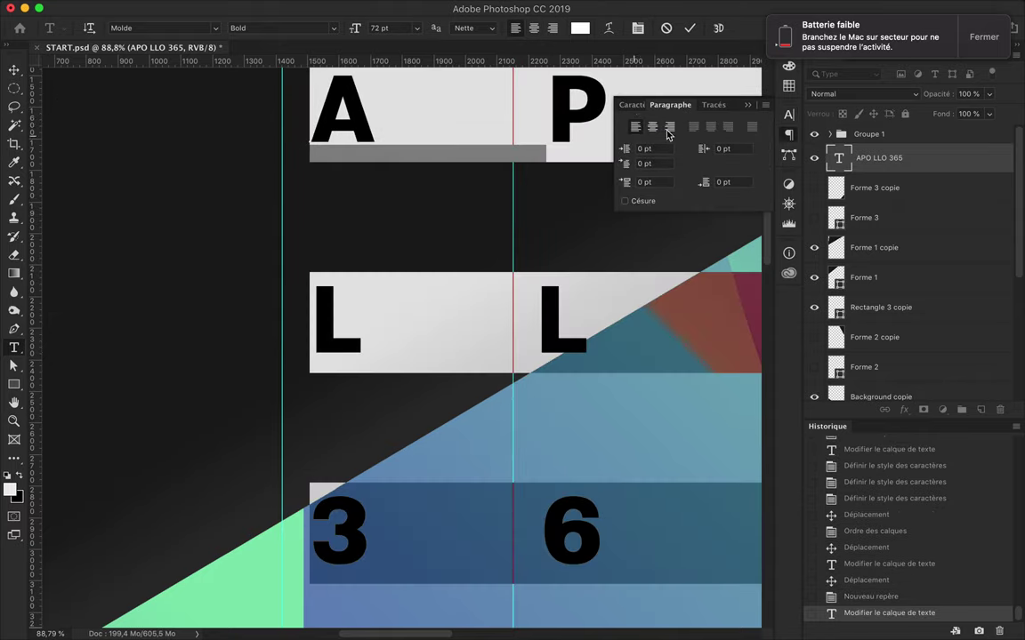
# Move the text onto the guide and set kerning to 130 so P, L and 6 align.
pyautogui.hscroll(5, 622, 135)
pyautogui.moveTo(397, 121); pyautogui.dragTo(354, 117)
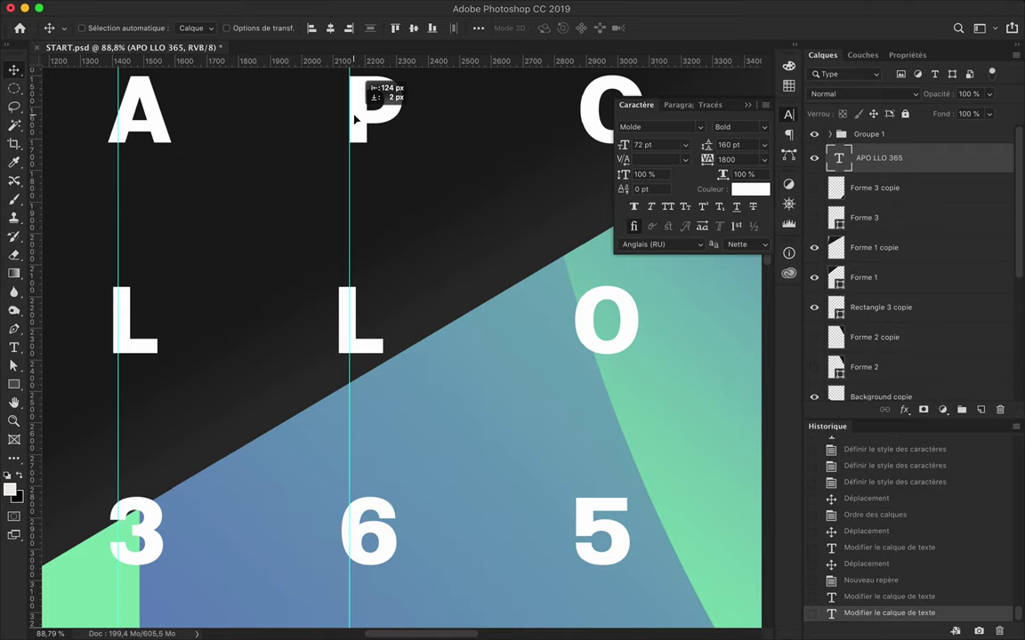
pyautogui.doubleClick(354, 117)
pyautogui.click(659, 159)
pyautogui.press('Up')
pyautogui.press('Up')
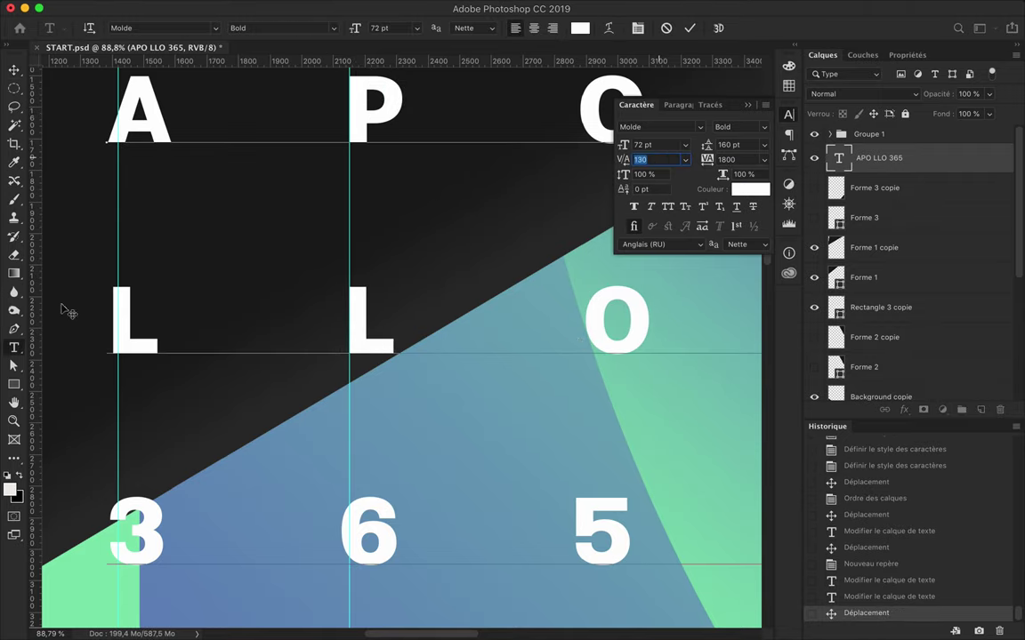
pyautogui.moveTo(369, 315); pyautogui.dragTo(134, 322)
# Fine-tune kerning to 160 and 50, commit, fit the poster in view, and hide guides.
pyautogui.click(651, 159)
pyautogui.press('Up')
pyautogui.press('Up')
pyautogui.press('Up')
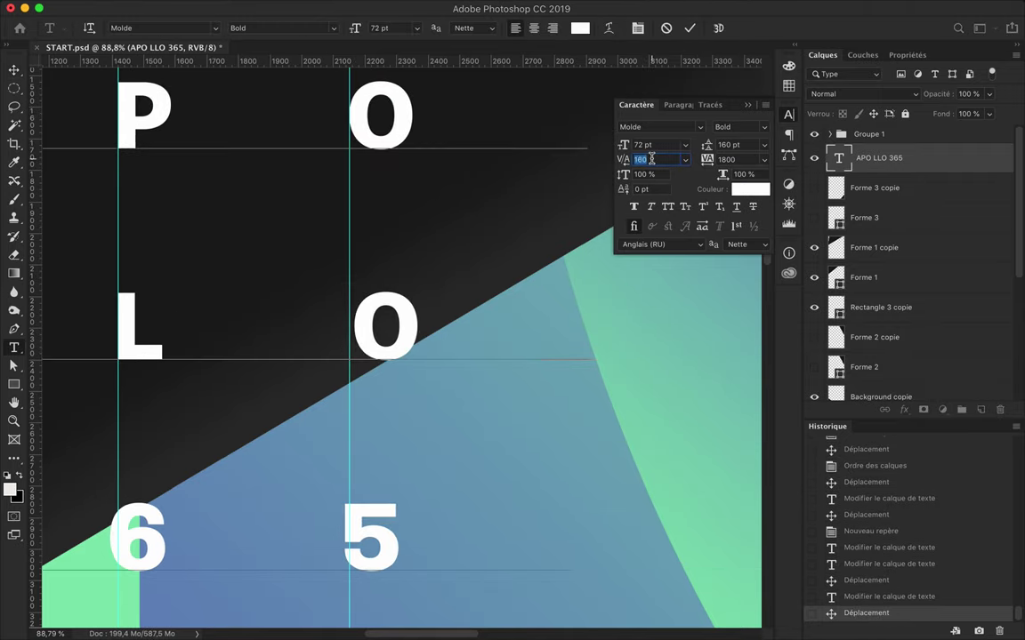
pyautogui.press('Down')
pyautogui.press('Down')
pyautogui.press('Down')
pyautogui.click(666, 159)
pyautogui.press('Up')
pyautogui.press('Up')
pyautogui.press('Up')
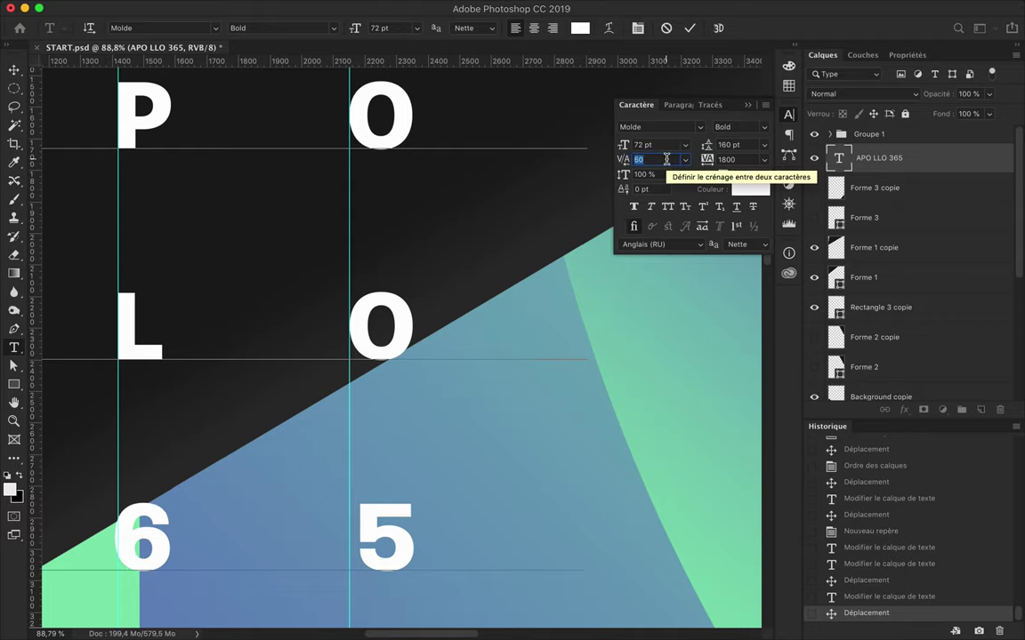
pyautogui.press('Escape')
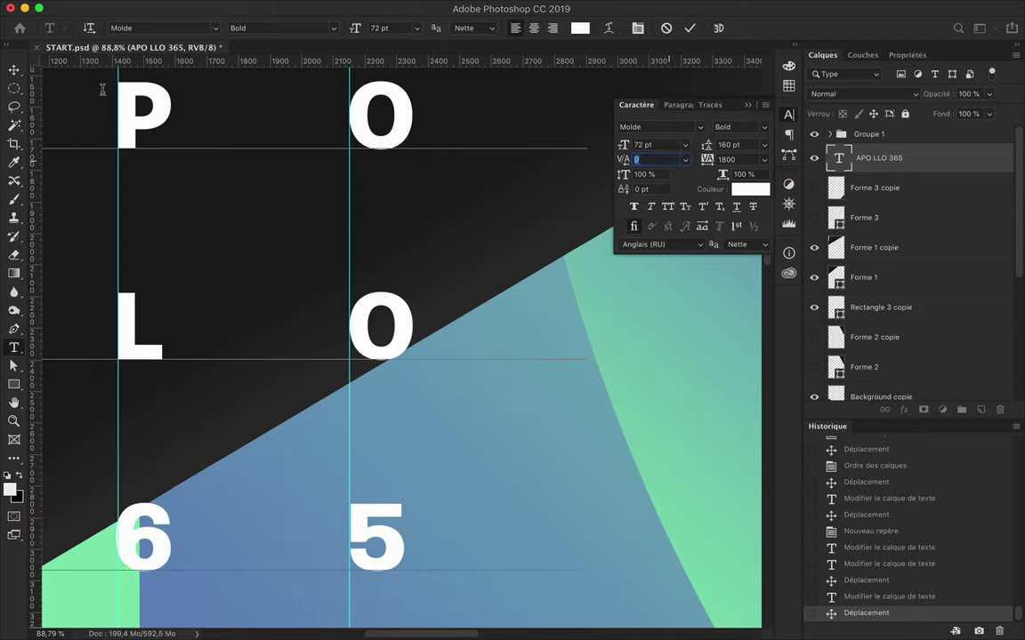
pyautogui.press('v')
pyautogui.hotkey('ctrl', '0')
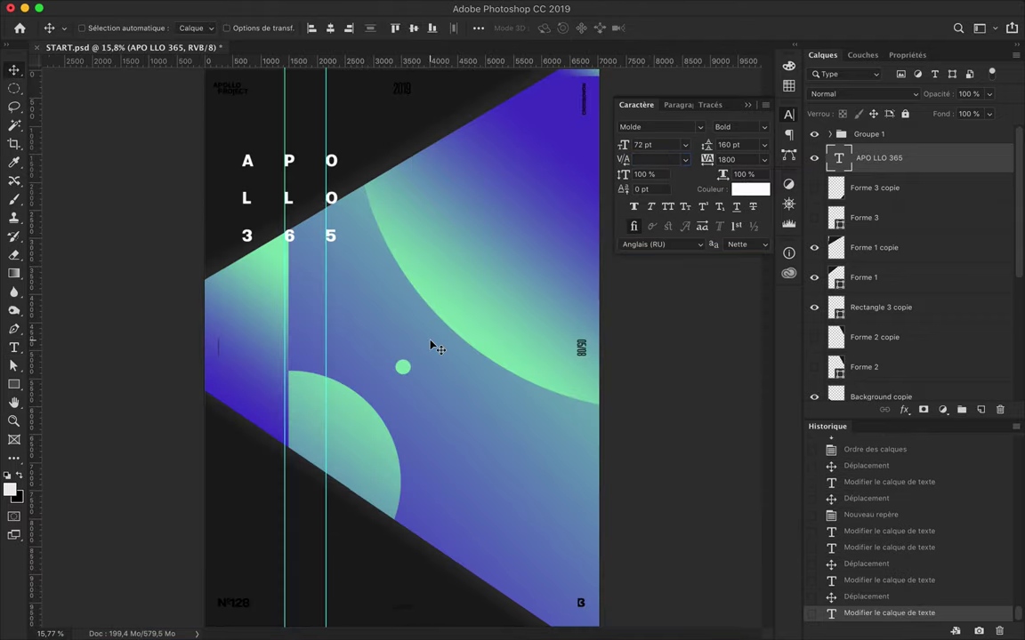
pyautogui.hotkey('ctrl', ';')
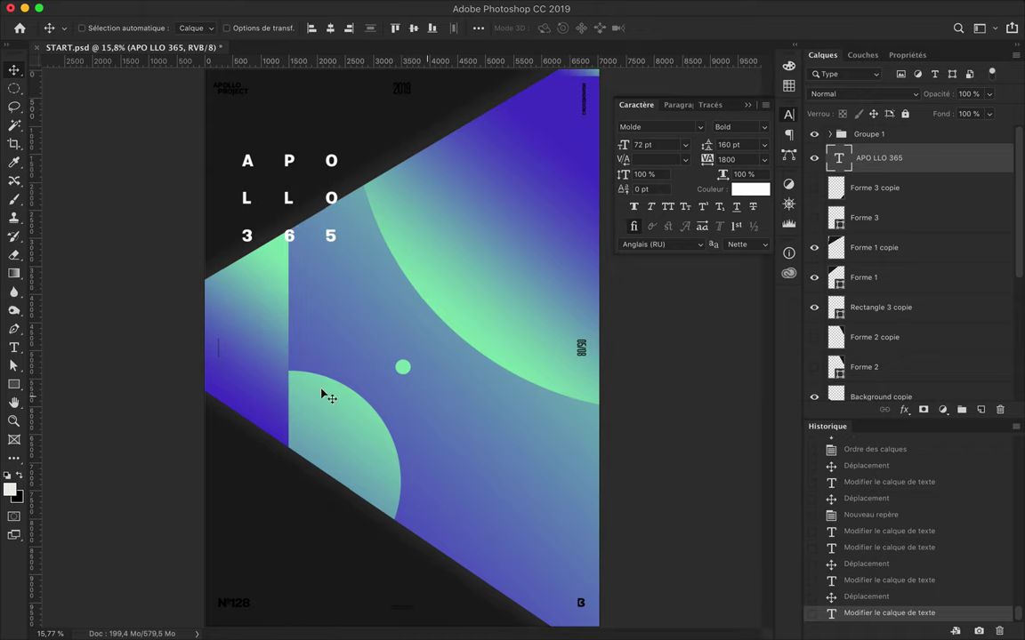
# Duplicate the Rectangle 3 panel and apply a Gaussian blur as a smart object.
pyautogui.click(324, 394)
pyautogui.moveTo(966, 393); pyautogui.dragTo(933, 383)
pyautogui.click(268, 8)
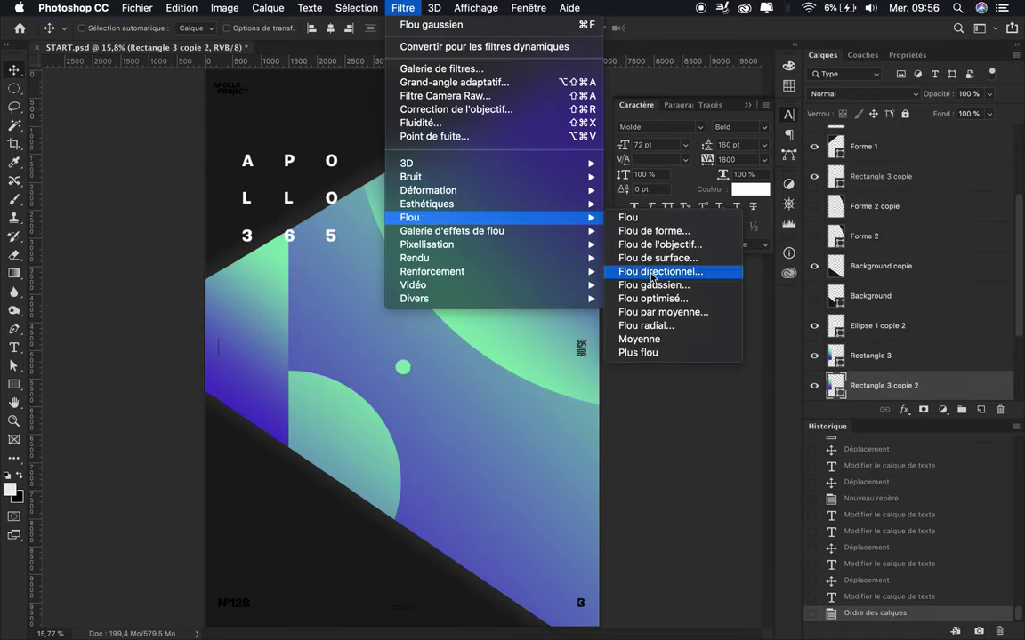
pyautogui.click(652, 284)
pyautogui.press('Return')
pyautogui.click(909, 96)
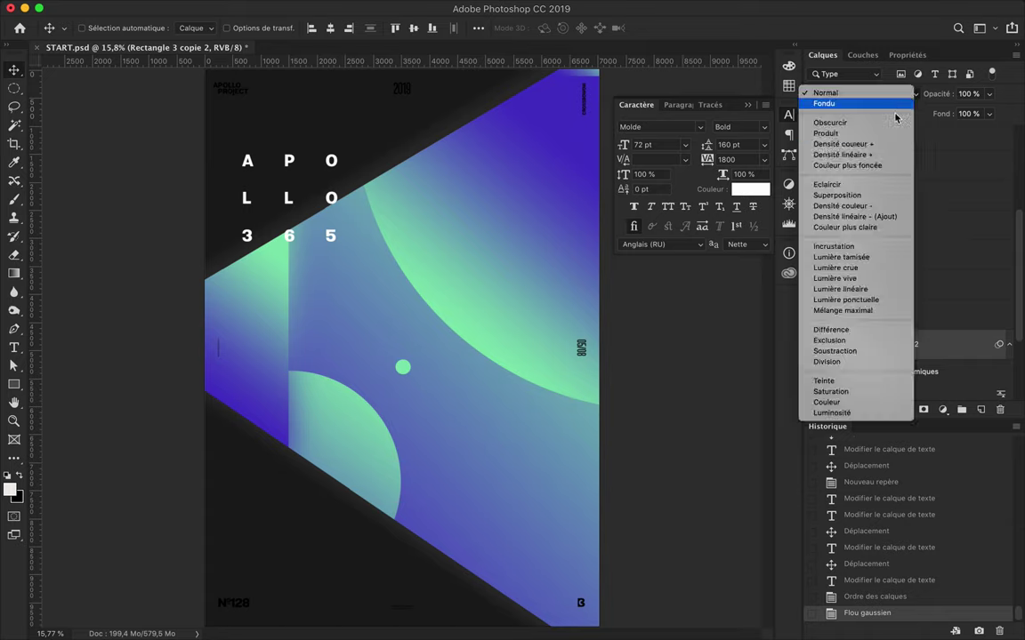
# Duplicate Ellipse 1 copie, reapply the blur, and set the copy to Produit.
pyautogui.click(880, 134)
pyautogui.click(389, 448)
pyautogui.moveTo(925, 320); pyautogui.dragTo(923, 327)
pyautogui.hotkey('ctrl', 'f')
pyautogui.click(1008, 240)
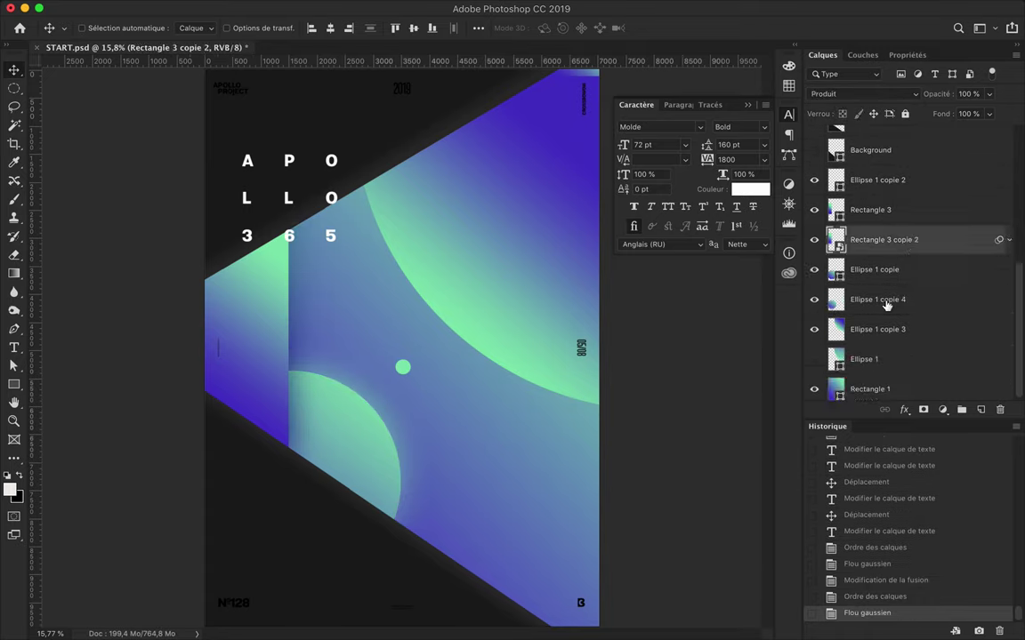
pyautogui.click(863, 94)
pyautogui.click(867, 128)
# Add another blurred ellipse copy in Produit mode and change another layer's blend mode.
pyautogui.moveTo(877, 300)
pyautogui.mouseDown()
pyautogui.moveTo(880, 193)
pyautogui.moveTo(888, 372)
pyautogui.mouseUp()
pyautogui.hotkey('ctrl', 'f')
pyautogui.click(863, 93)
pyautogui.click(867, 130)
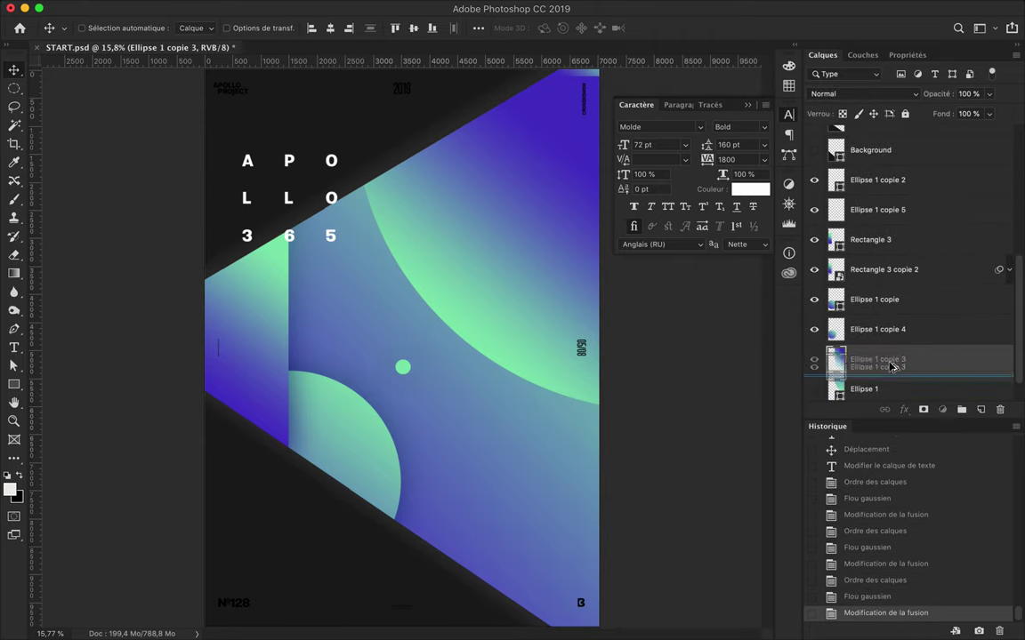
pyautogui.hotkey('ctrl', 'f')
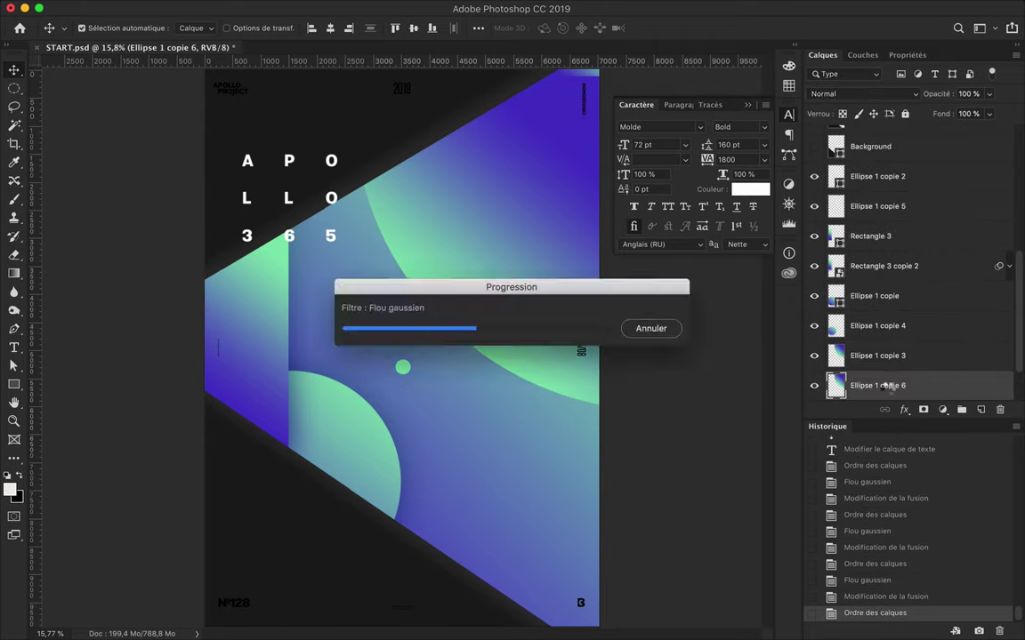
pyautogui.click(863, 93)
pyautogui.click(916, 141)
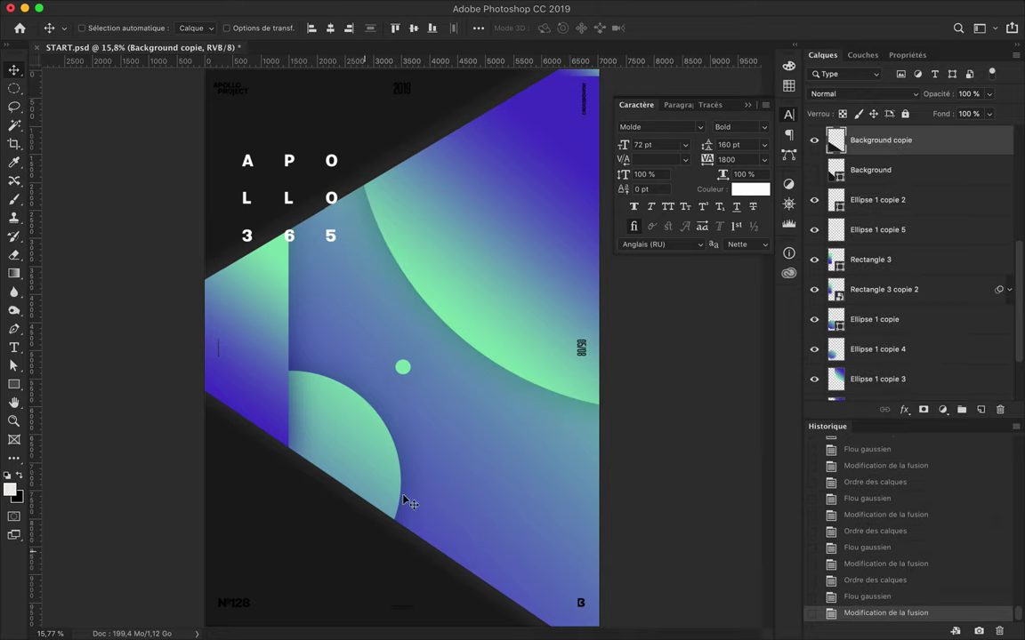
# Blur the Background copy, set it to Produit, and lower its fill to 77%.
pyautogui.press('Delete')
pyautogui.moveTo(828, 147); pyautogui.dragTo(891, 162)
pyautogui.hotkey('ctrl', 'f')
pyautogui.click(877, 94)
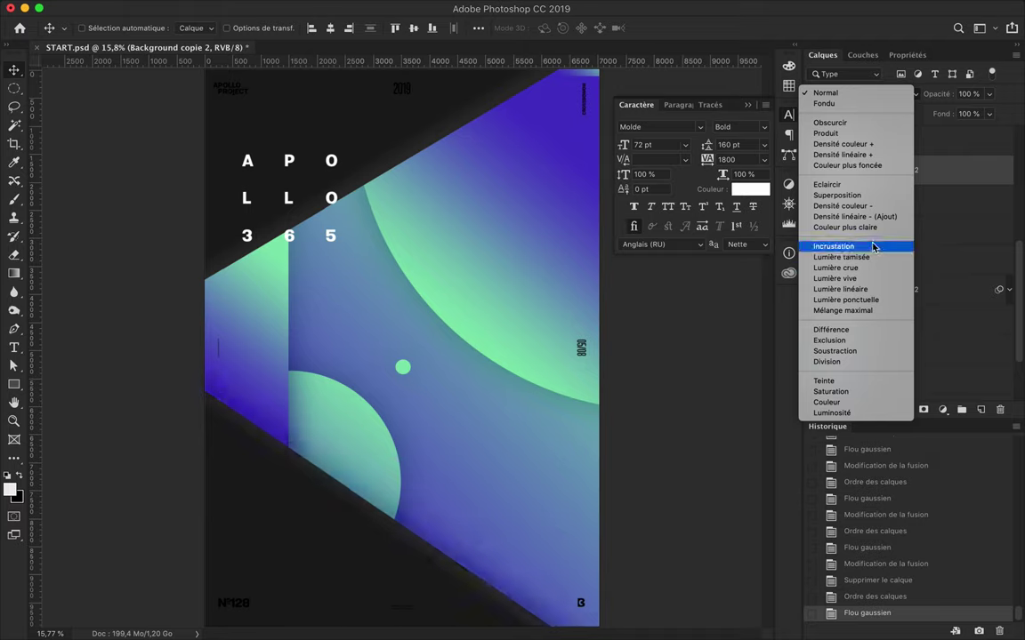
pyautogui.click(867, 133)
pyautogui.moveTo(988, 114); pyautogui.dragTo(975, 134)
pyautogui.click(372, 116)
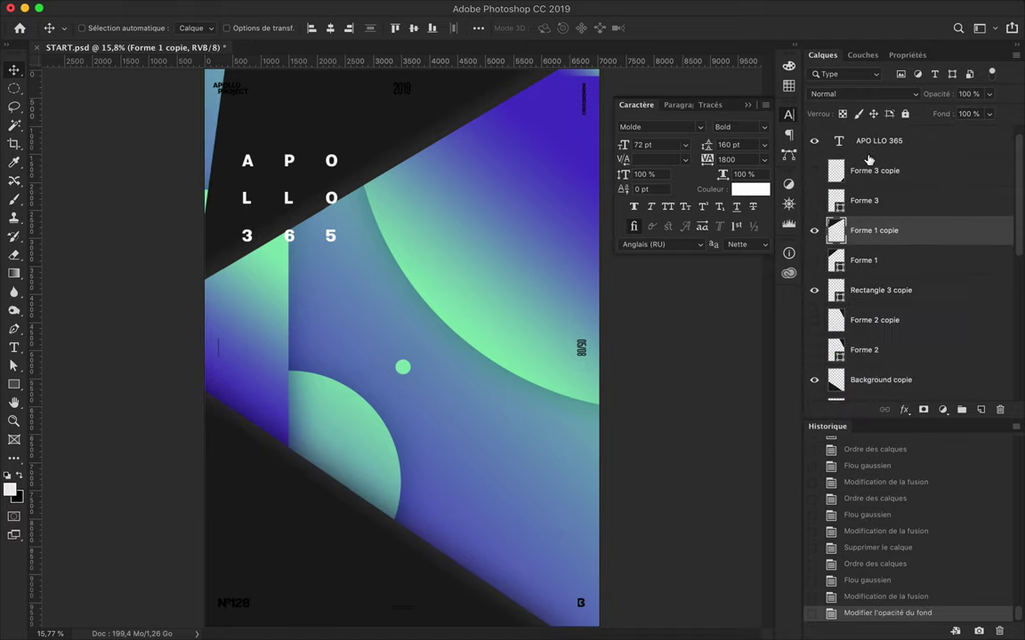
# Warp Forme 1 copie by pulling its top-left corner up and left.
pyautogui.hotkey('ctrl', 't')
pyautogui.hotkey('ctrl', '-')
pyautogui.moveTo(248, 169)
pyautogui.mouseDown()
pyautogui.moveTo(197, 96)
pyautogui.moveTo(221, 163)
pyautogui.mouseUp()
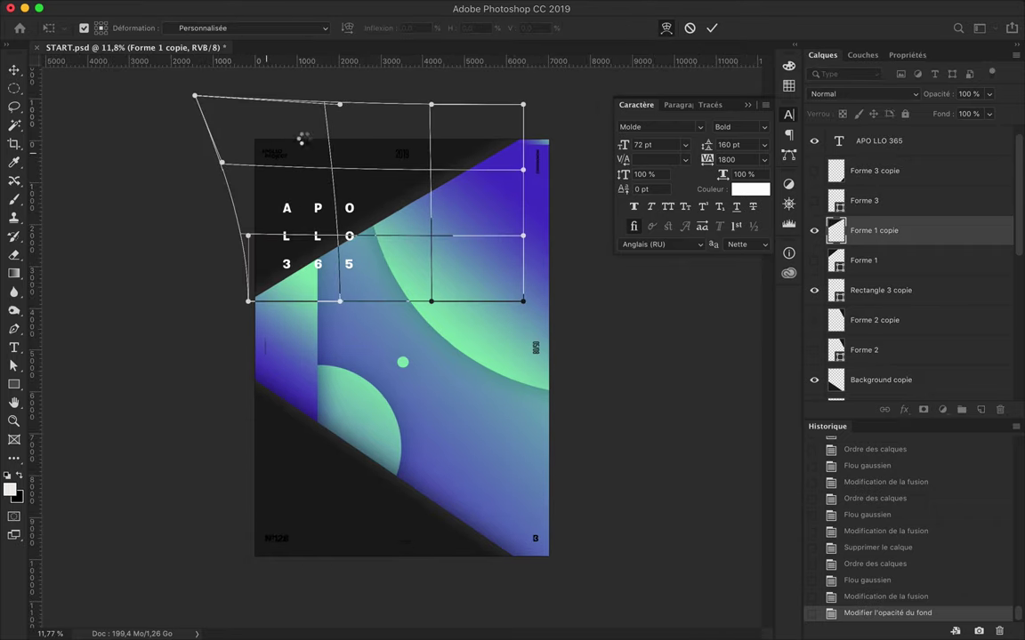
pyautogui.press('Return')
pyautogui.scroll(3, 402, 138)
# Duplicate the warped shape, blur it, and set it to Produit at 77% fill.
pyautogui.hotkey('ctrl', 'j')
pyautogui.hotkey('ctrl', 'f')
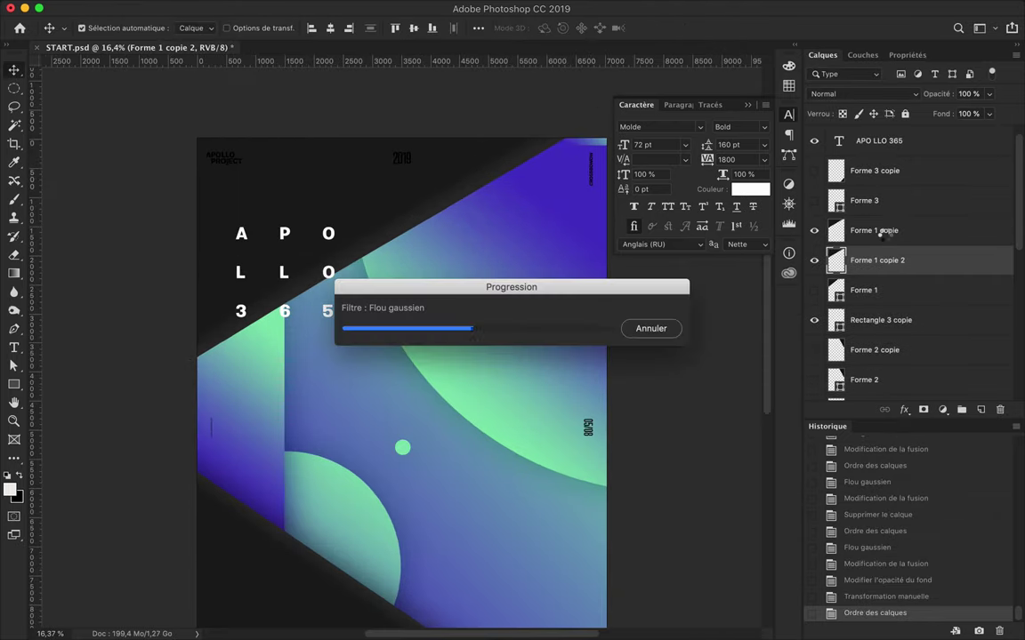
pyautogui.click(863, 93)
pyautogui.click(854, 143)
pyautogui.hotkey('shift', '7')
pyautogui.hotkey('shift', '7')
# Move the Rectangle 3 copy down a layer, blur it, and set it to Produit.
pyautogui.moveTo(879, 290); pyautogui.dragTo(879, 307)
pyautogui.hotkey('ctrl', 'f')
pyautogui.click(863, 94)
pyautogui.click(869, 132)
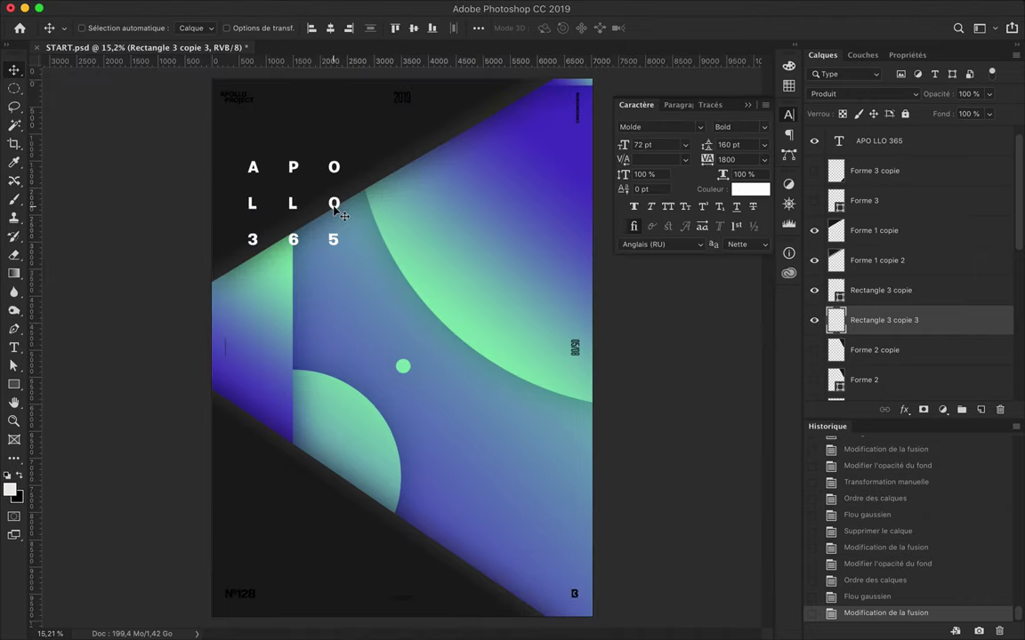
pyautogui.press('u')
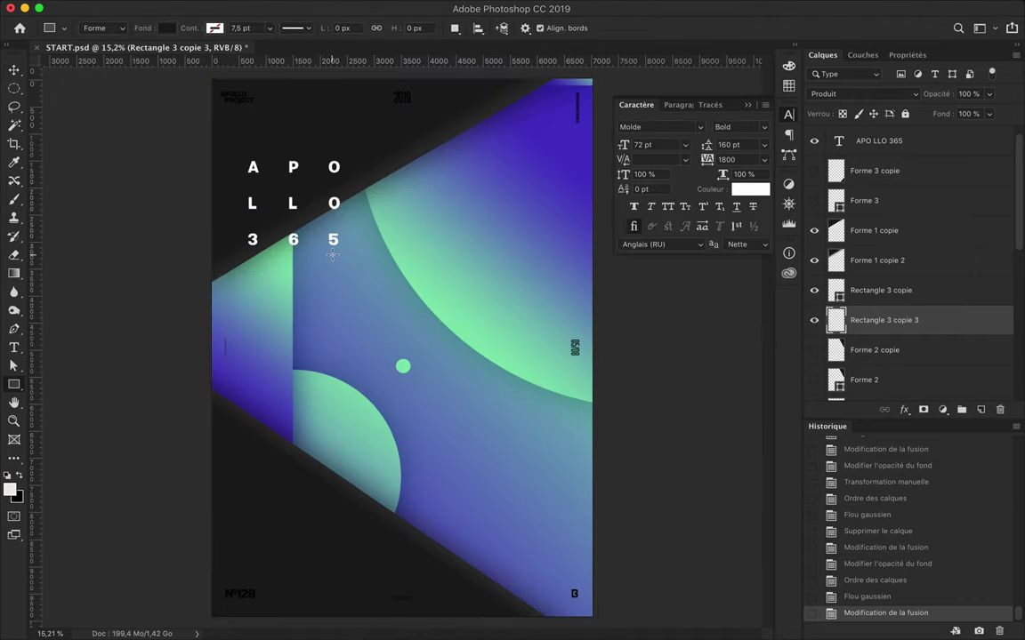
# Draw a thin white vertical line below the 5 and move it lower in the stack.
pyautogui.moveTo(335, 385); pyautogui.dragTo(333, 542)
pyautogui.click(220, 28)
pyautogui.click(333, 56)
pyautogui.press('Return')
pyautogui.press('v')
pyautogui.moveTo(335, 267); pyautogui.dragTo(348, 296)
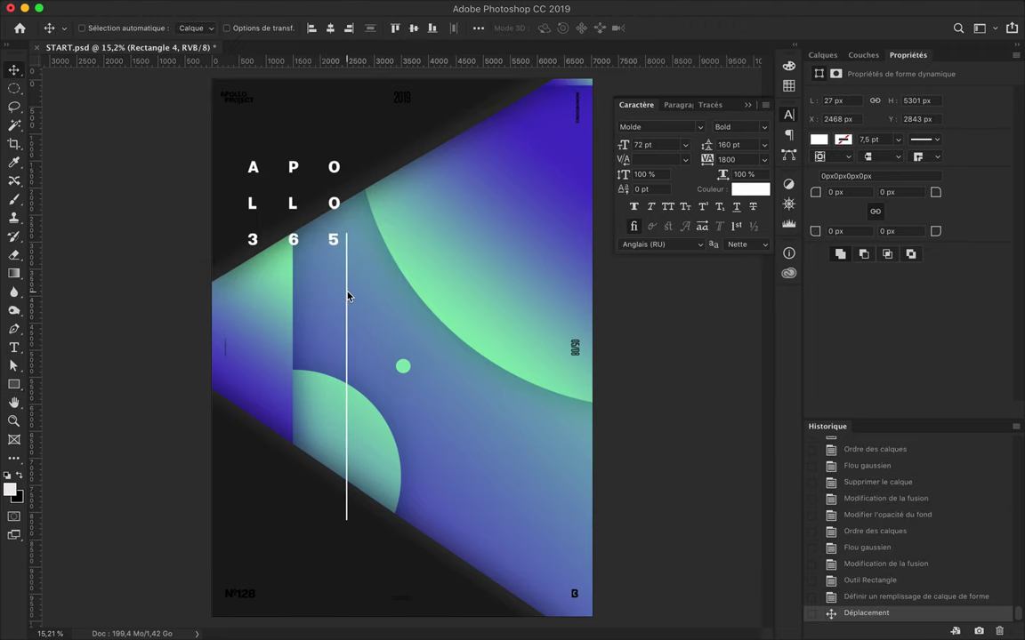
pyautogui.click(826, 57)
pyautogui.moveTo(880, 233)
pyautogui.mouseDown()
pyautogui.moveTo(914, 328)
pyautogui.moveTo(911, 281)
pyautogui.mouseUp()
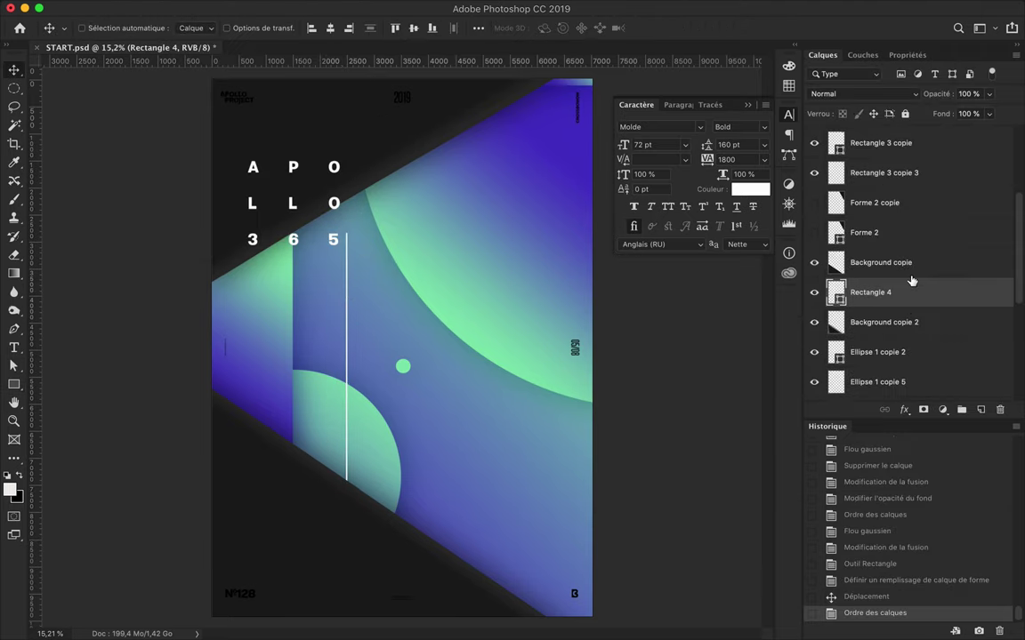
# Recolour the small corner text layers white.
pyautogui.scroll(5, 931, 226)
pyautogui.click(910, 152)
pyautogui.keyDown('shift'); pyautogui.click(880, 318); pyautogui.keyUp('shift')
pyautogui.press('t')
pyautogui.click(750, 189)
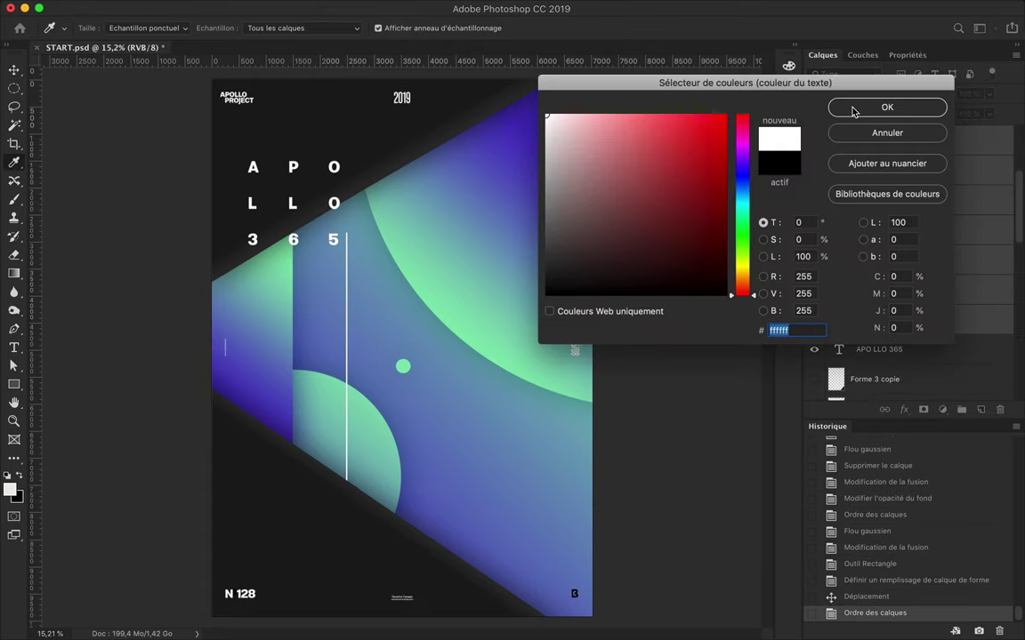
pyautogui.press('Return')
pyautogui.press('Delete')
pyautogui.press('v')
# Copy the APOLLO 365 text to the lower right and rasterize it.
pyautogui.scroll(-1, 457, 327)
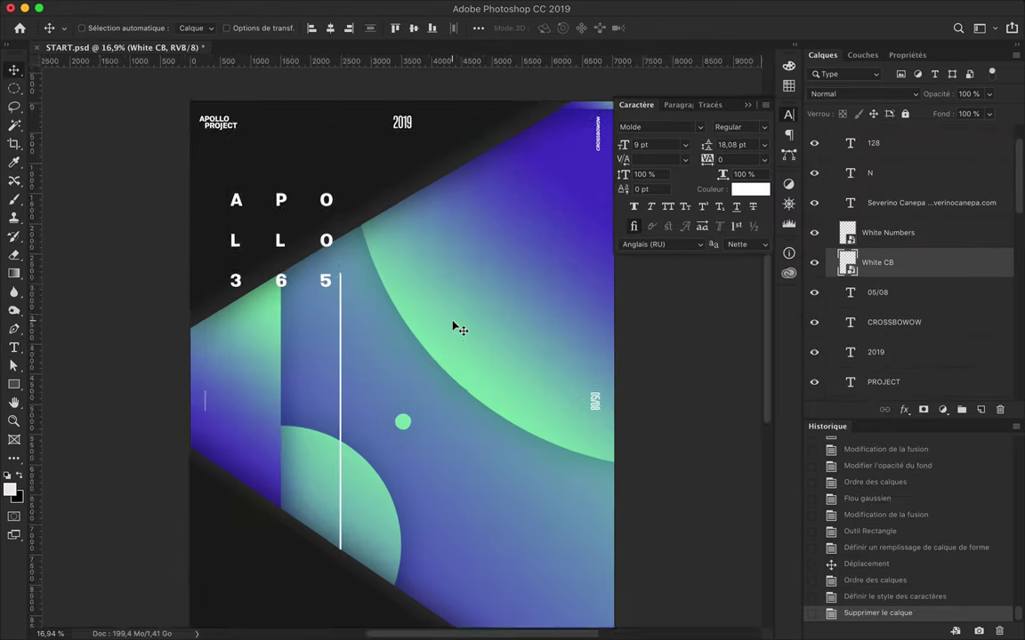
pyautogui.moveTo(299, 169); pyautogui.dragTo(481, 230)
pyautogui.rightClick(916, 385)
pyautogui.click(703, 598)
pyautogui.moveTo(483, 474); pyautogui.dragTo(484, 474)
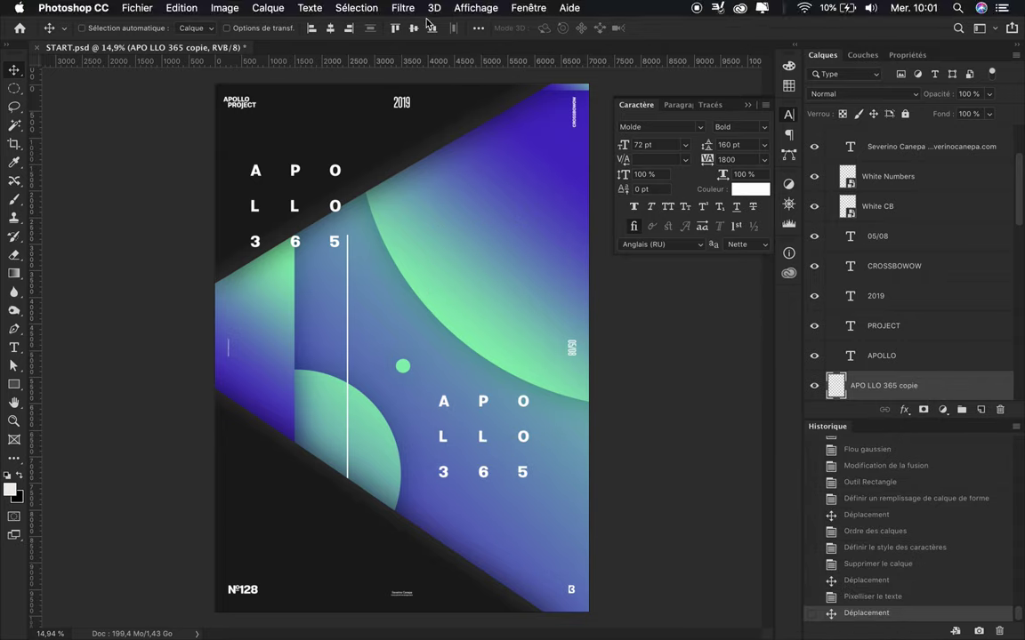
# Liquify the lower-right copy into a swirling curve and blend it in Incrustation mode.
pyautogui.press('super+shift+x')
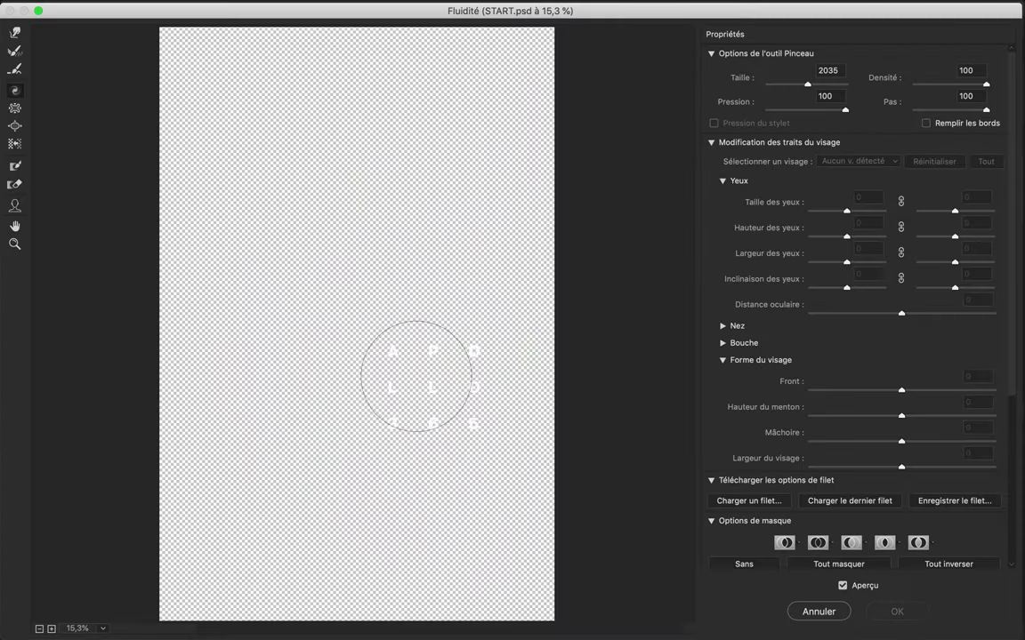
pyautogui.moveTo(440, 388); pyautogui.dragTo(437, 417)
pyautogui.press('Return')
pyautogui.moveTo(511, 464); pyautogui.dragTo(521, 480)
pyautogui.click(854, 93)
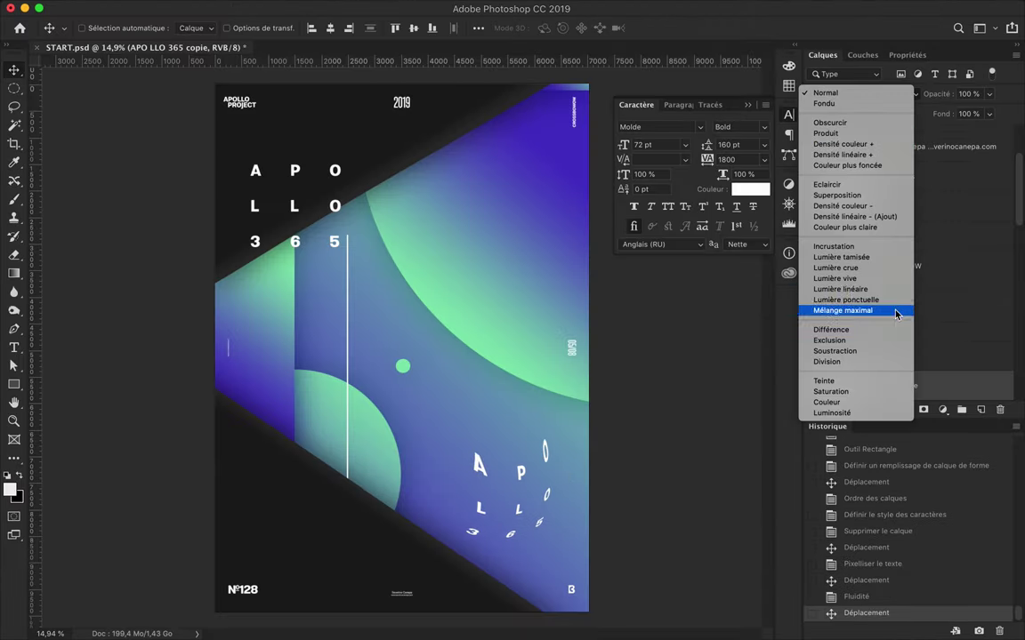
pyautogui.click(861, 254)
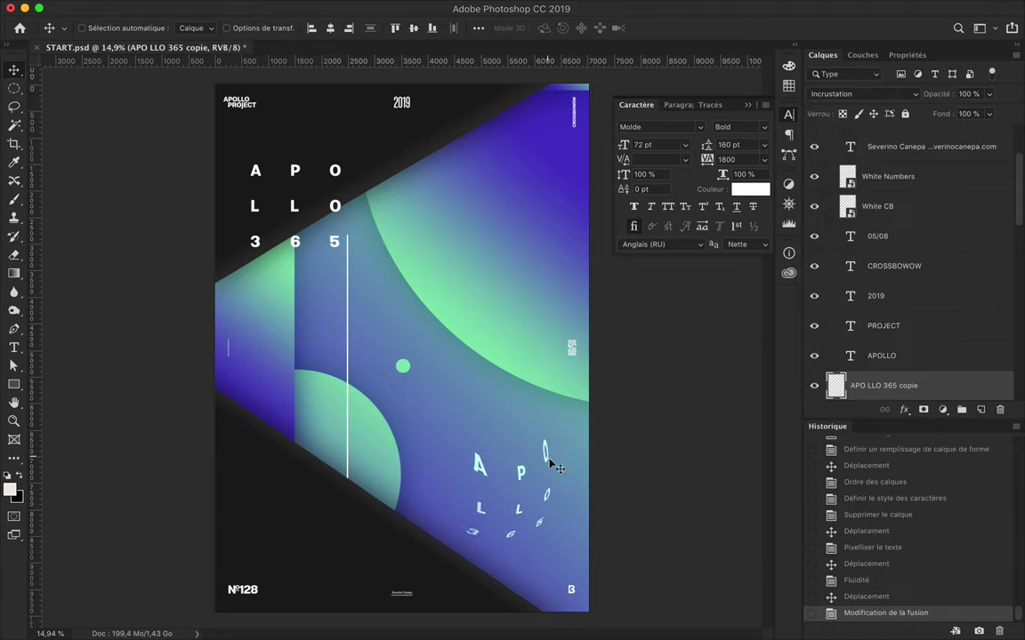
# Try a repeated liquify and a Gaussian blur on the text, undoing both.
pyautogui.moveTo(548, 457); pyautogui.dragTo(552, 460)
pyautogui.hotkey('ctrl', 'f')
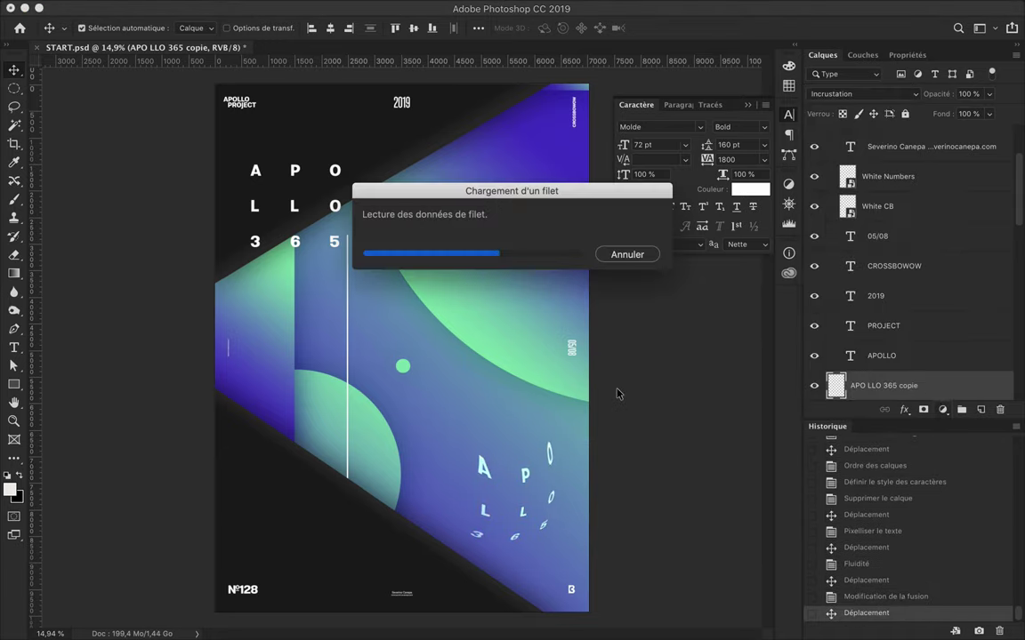
pyautogui.hotkey('ctrl', 'z')
pyautogui.click(469, 7)
pyautogui.click(664, 279)
pyautogui.press('Return')
pyautogui.hotkey('ctrl', 'z')
# Duplicate the distorted text layer as copie 2 and blur the copy.
pyautogui.scroll(-3, 896, 279)
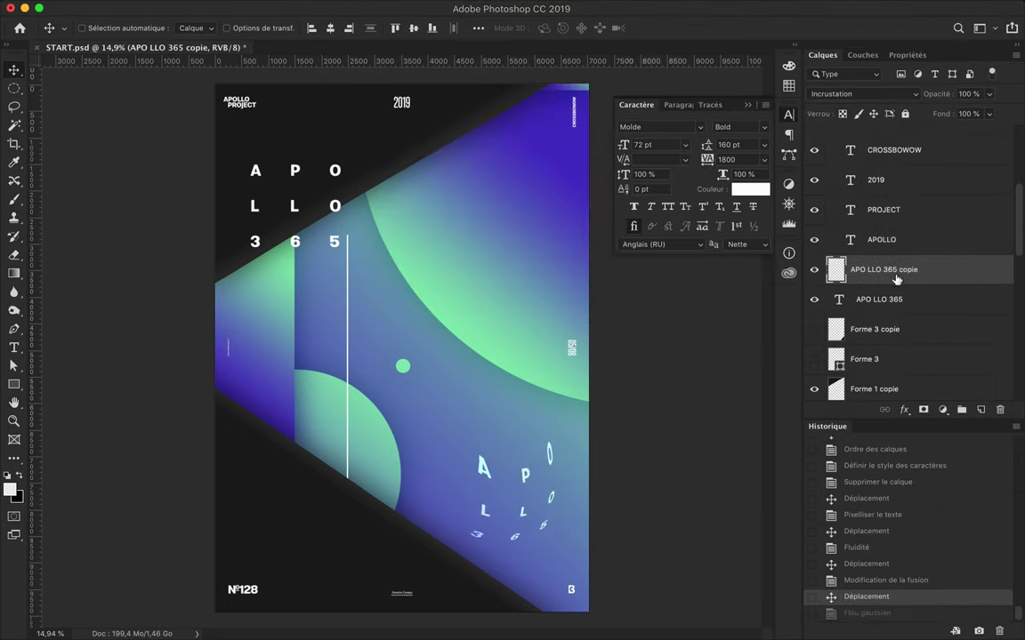
pyautogui.moveTo(883, 283); pyautogui.dragTo(883, 288)
pyautogui.hotkey('ctrl', 'f')
# Blur a copy of the liquified text by 40,2 px in Produit mode and nudge both copies down.
pyautogui.click(403, 7)
pyautogui.click(634, 286)
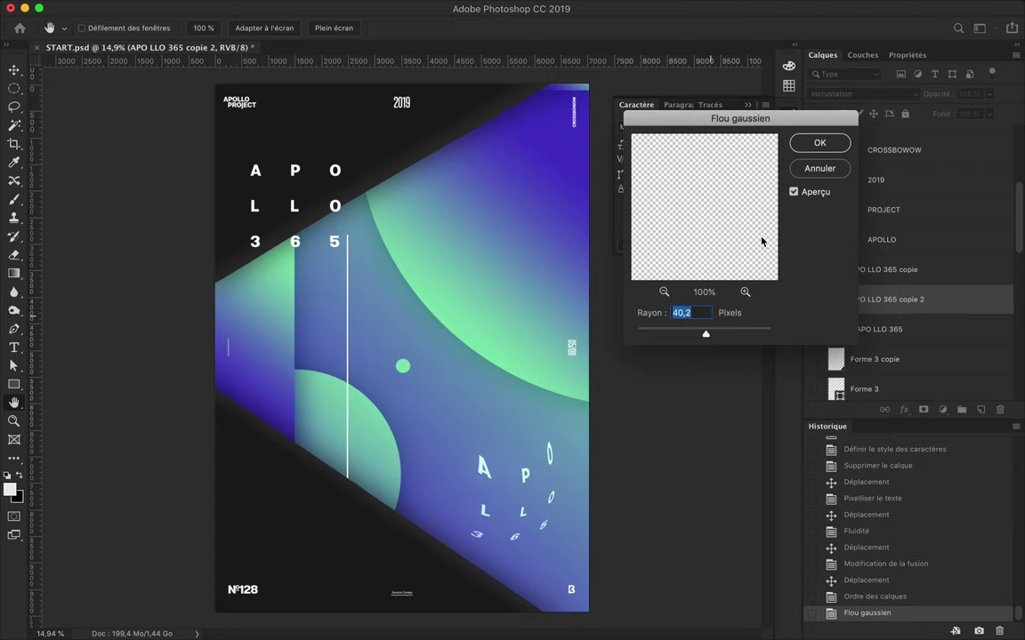
pyautogui.press('Return')
pyautogui.click(862, 94)
pyautogui.click(841, 47)
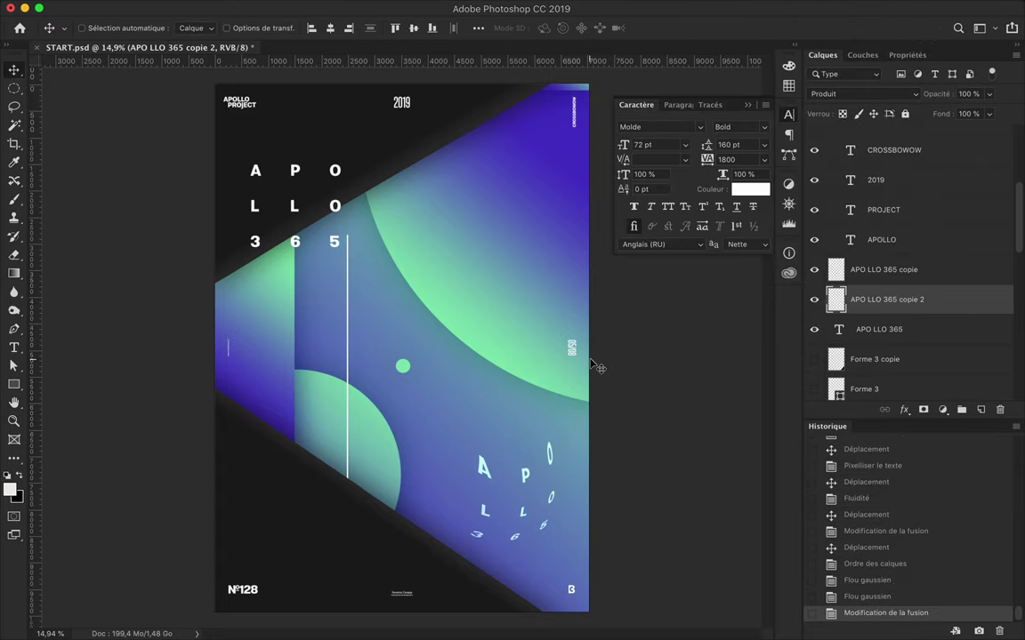
pyautogui.keyDown('shift'); pyautogui.click(883, 270); pyautogui.keyUp('shift')
pyautogui.moveTo(524, 495); pyautogui.dragTo(525, 504)
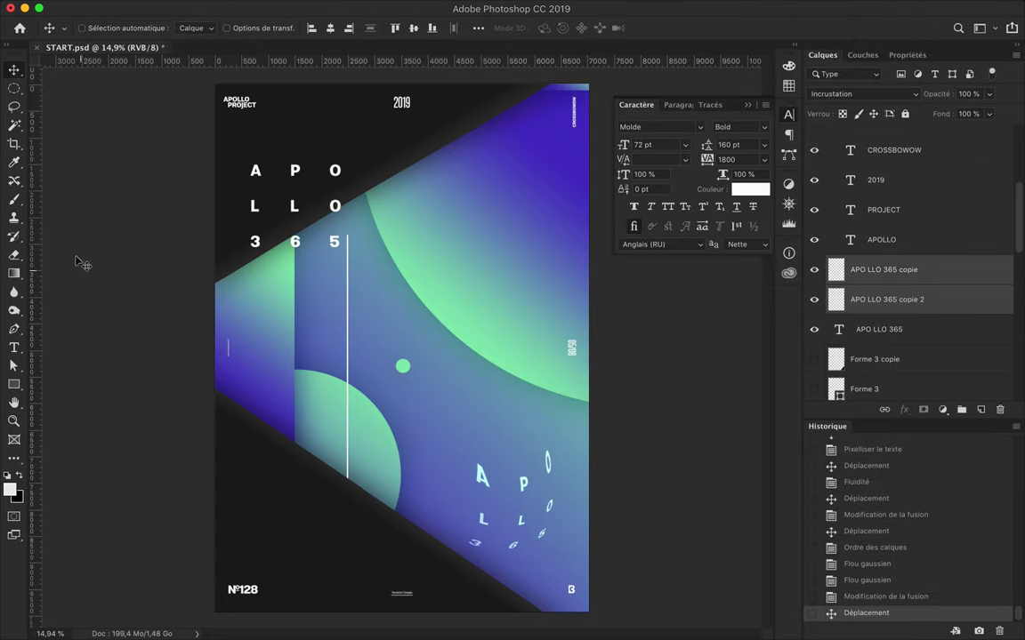
# Raise Ellipse 1 copie 7 to show a green circle bottom-left and copy APOLLO 365 upper right.
pyautogui.moveTo(303, 251)
pyautogui.mouseDown()
pyautogui.moveTo(281, 206)
pyautogui.moveTo(296, 237)
pyautogui.mouseUp()
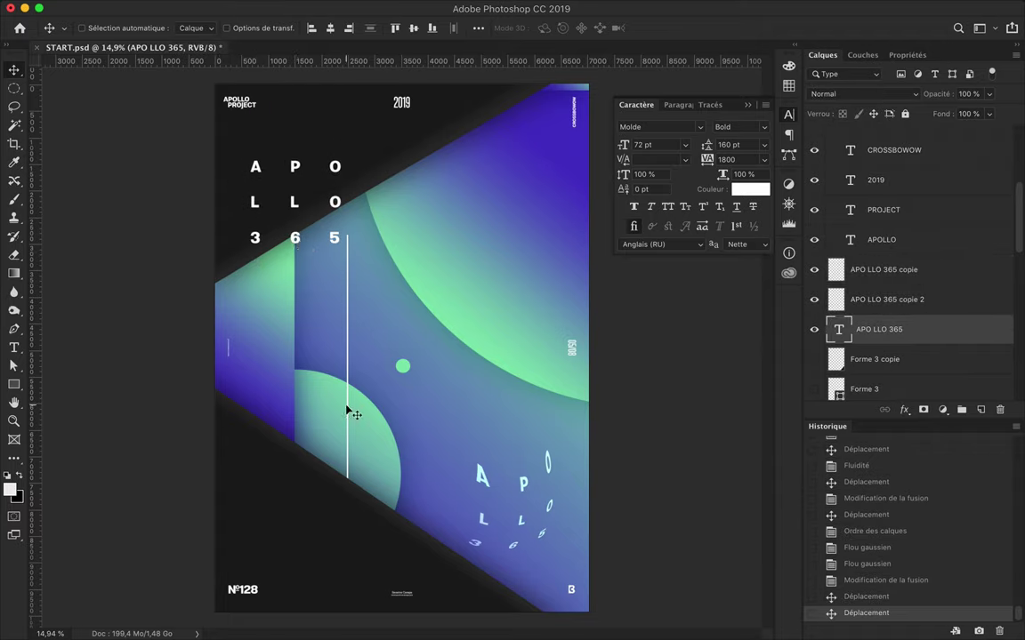
pyautogui.moveTo(349, 410); pyautogui.dragTo(332, 537)
pyautogui.moveTo(878, 388); pyautogui.dragTo(872, 164)
pyautogui.moveTo(303, 561); pyautogui.dragTo(285, 550)
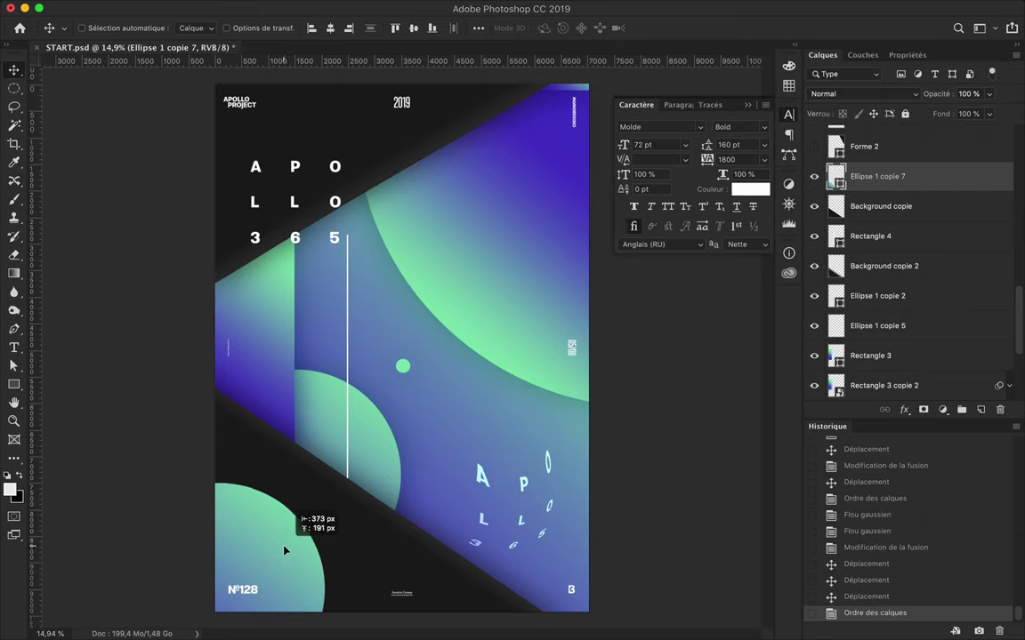
pyautogui.moveTo(337, 238); pyautogui.dragTo(530, 256)
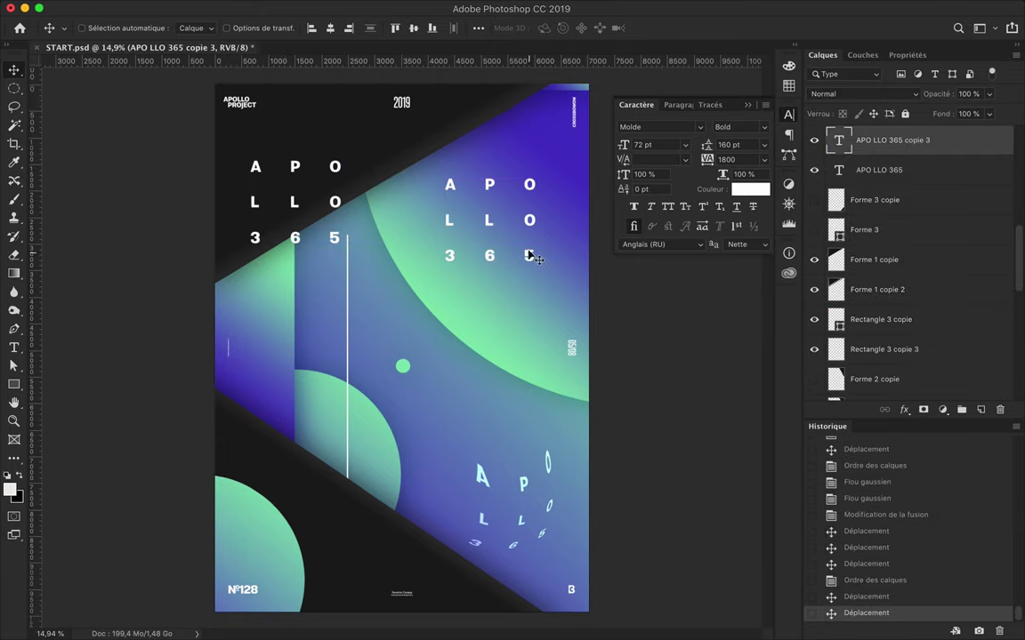
# Try converting the upper-right APOLLO 365 copy to 3D, cancel, and nudge it down.
pyautogui.press('t')
pyautogui.click(667, 28)
pyautogui.click(574, 432)
pyautogui.click(656, 393)
pyautogui.moveTo(534, 260); pyautogui.dragTo(534, 281)
# Warp and rasterize the upper-right title copy, then delete it.
pyautogui.press('t')
pyautogui.click(478, 28)
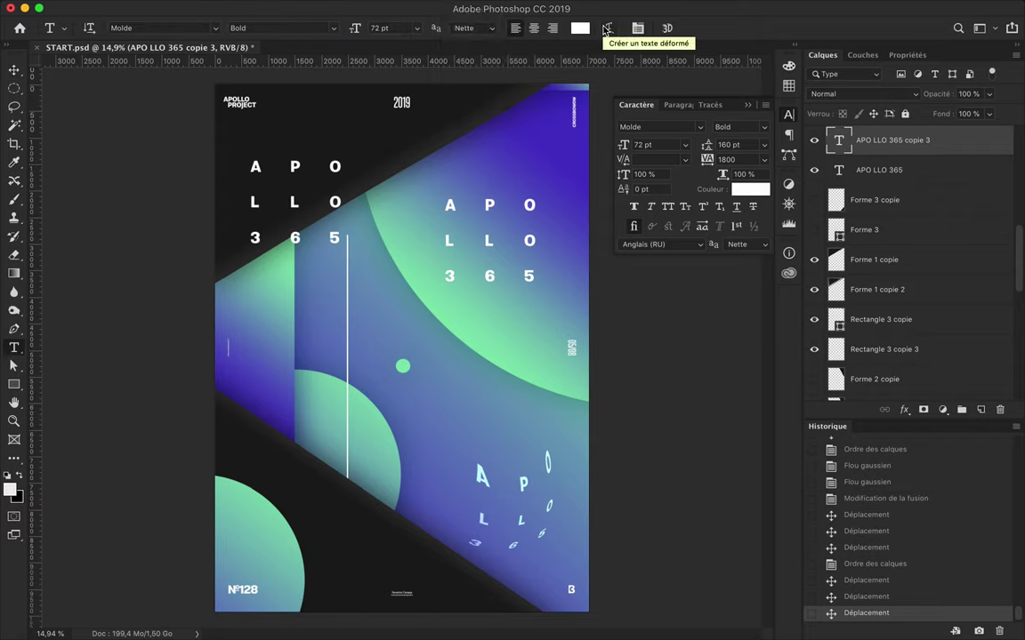
pyautogui.click(608, 28)
pyautogui.moveTo(421, 215); pyautogui.dragTo(656, 194)
pyautogui.click(869, 232)
pyautogui.rightClick(945, 132)
pyautogui.click(702, 338)
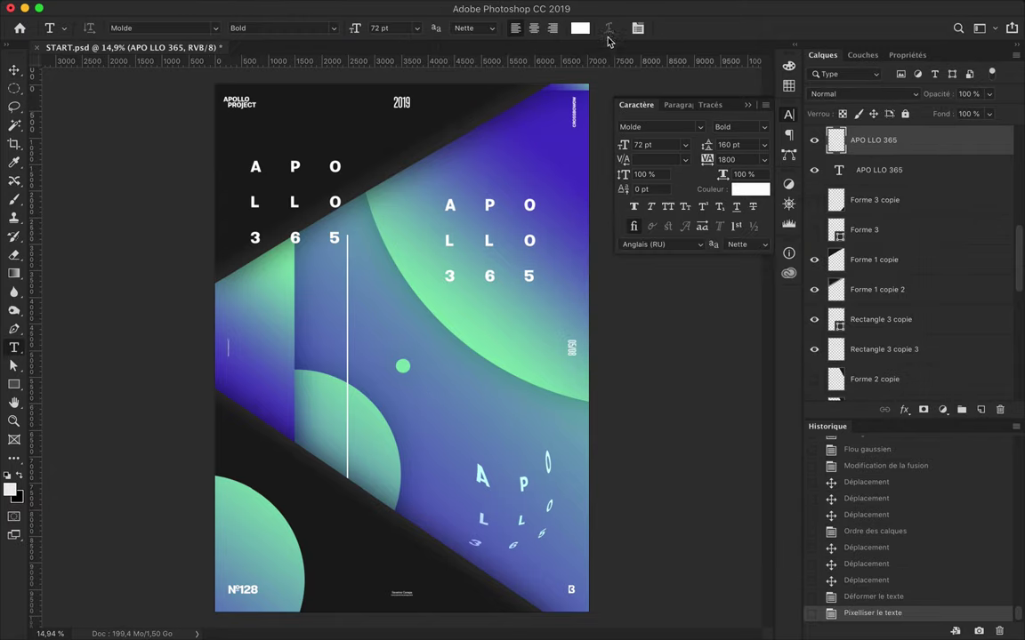
pyautogui.scroll(2, 894, 217)
pyautogui.press('v')
pyautogui.press('BackSpace')
# Duplicate APOLLO 365 to the right and scale it to about 210% beside the line.
pyautogui.moveTo(459, 235); pyautogui.dragTo(617, 269)
pyautogui.hotkey('ctrl', 't')
pyautogui.moveTo(475, 286); pyautogui.dragTo(483, 370)
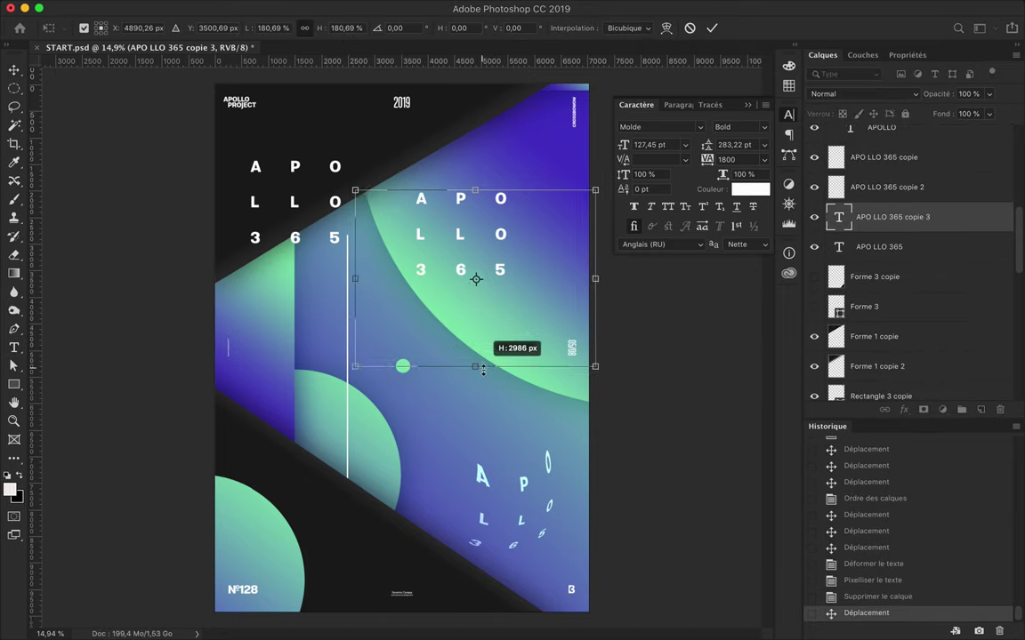
pyautogui.moveTo(483, 369)
pyautogui.mouseDown()
pyautogui.moveTo(473, 320)
pyautogui.moveTo(450, 326)
pyautogui.moveTo(451, 339)
pyautogui.mouseUp()
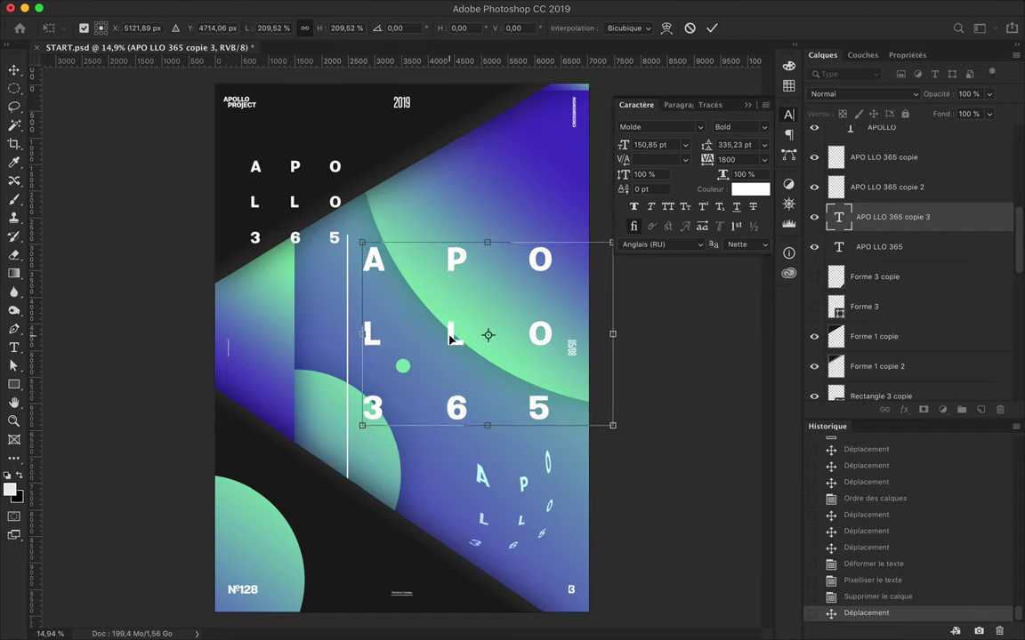
pyautogui.press('Return')
# Delete both swirled text copies and shift the large arc ellipse.
pyautogui.press('Delete')
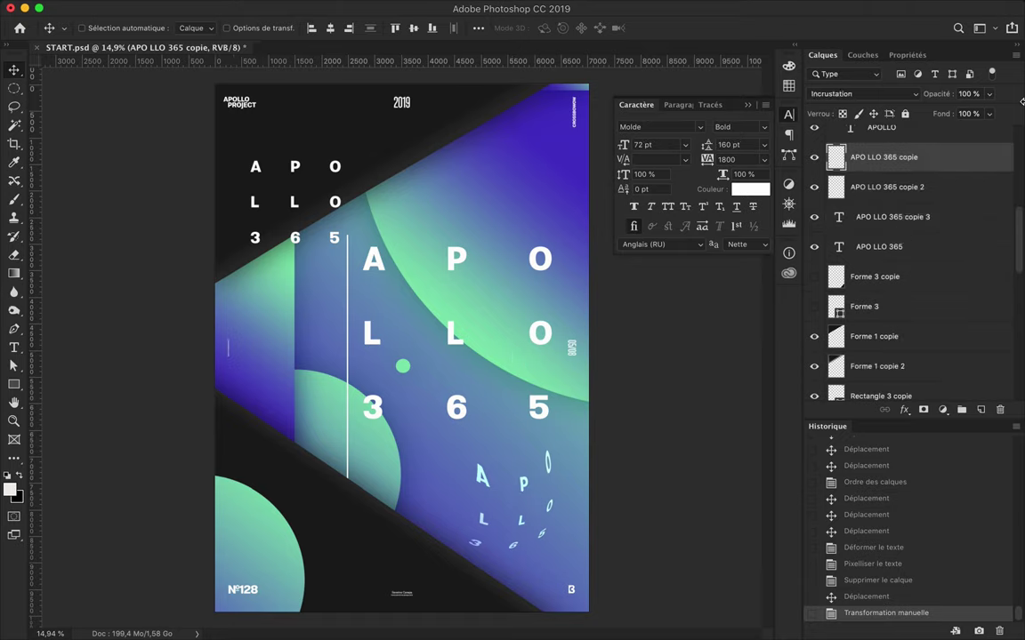
pyautogui.press('Delete')
pyautogui.moveTo(460, 176); pyautogui.dragTo(486, 139)
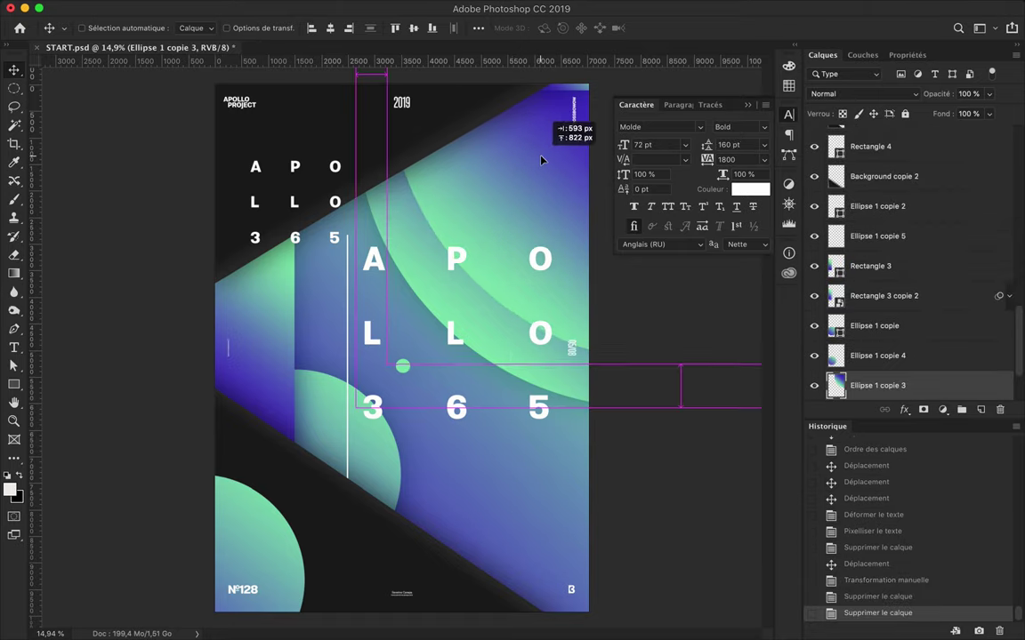
# Undo the ellipse move and duplicate Ellipse 1 copie 3 into another arc.
pyautogui.hotkey('ctrl', 'z')
pyautogui.click(926, 308)
pyautogui.moveTo(925, 308); pyautogui.dragTo(893, 293)
pyautogui.moveTo(521, 201)
pyautogui.mouseDown()
pyautogui.moveTo(504, 221)
pyautogui.moveTo(519, 204)
pyautogui.moveTo(551, 227)
pyautogui.moveTo(544, 206)
pyautogui.mouseUp()
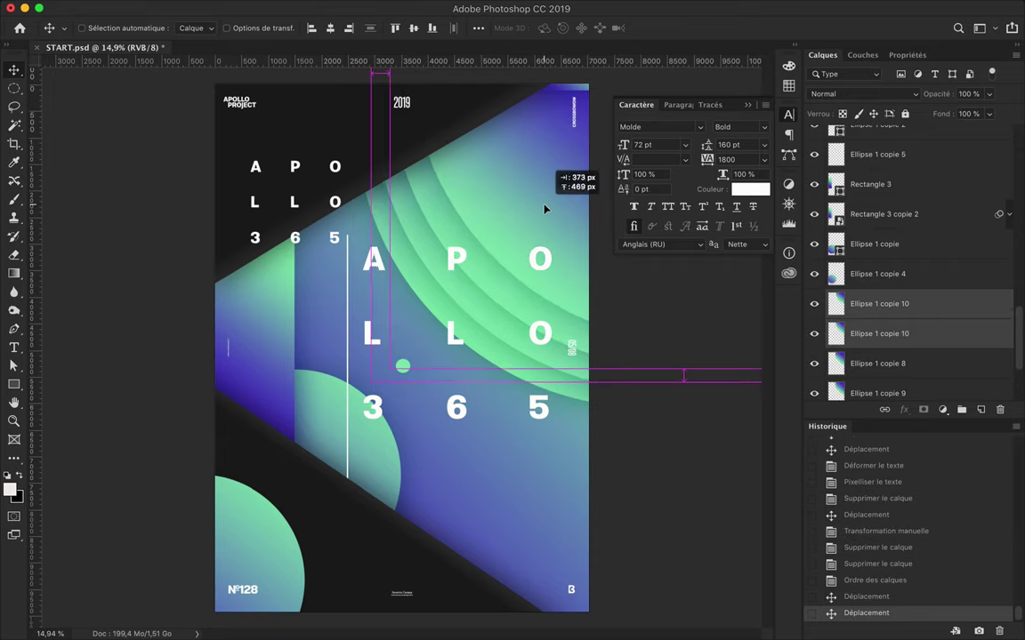
# Duplicate the left rectangle panels below Ellipse 1 copie 5 and shift them sideways.
pyautogui.click(264, 312)
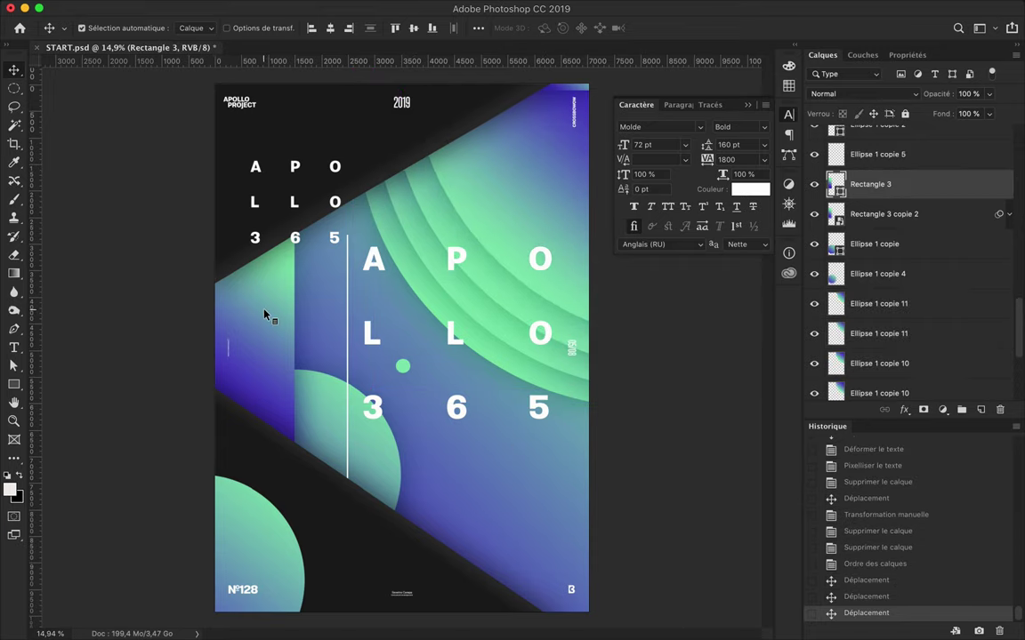
pyautogui.moveTo(876, 160); pyautogui.dragTo(876, 178)
pyautogui.moveTo(258, 338); pyautogui.dragTo(264, 357)
pyautogui.moveTo(876, 191); pyautogui.dragTo(874, 185)
pyautogui.moveTo(244, 305); pyautogui.dragTo(249, 309)
# Move, restack and duplicate the lower-left arcs Ellipse 1 copie and copie 4.
pyautogui.click(875, 363)
pyautogui.keyDown('shift'); pyautogui.click(874, 393); pyautogui.keyUp('shift')
pyautogui.moveTo(335, 420); pyautogui.dragTo(369, 463)
pyautogui.moveTo(889, 333); pyautogui.dragTo(903, 262)
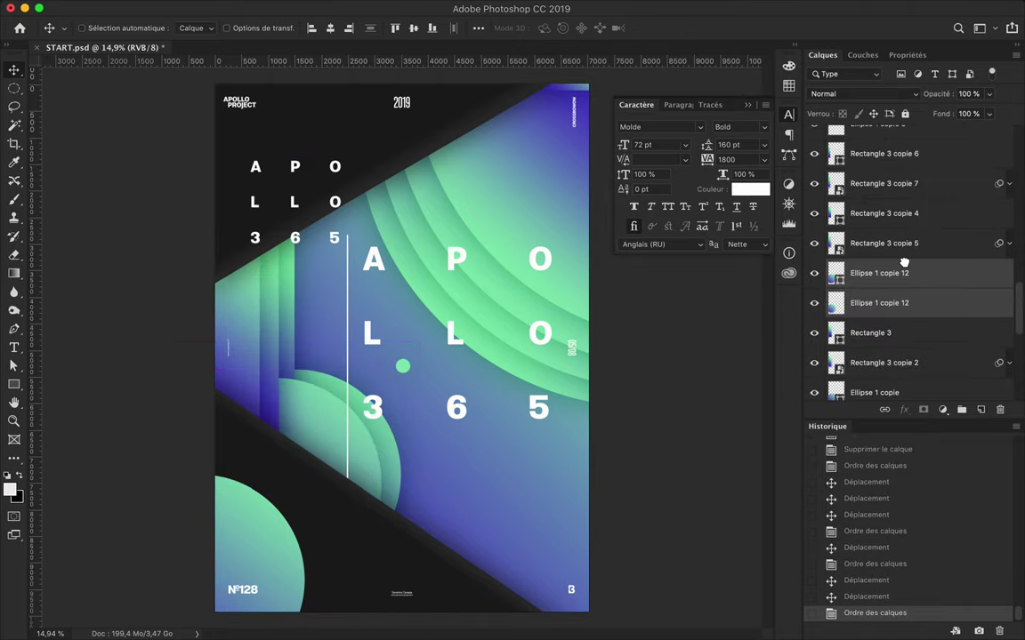
pyautogui.moveTo(356, 442)
pyautogui.mouseDown()
pyautogui.moveTo(266, 381)
pyautogui.moveTo(273, 388)
pyautogui.mouseUp()
pyautogui.moveTo(876, 273); pyautogui.dragTo(867, 207)
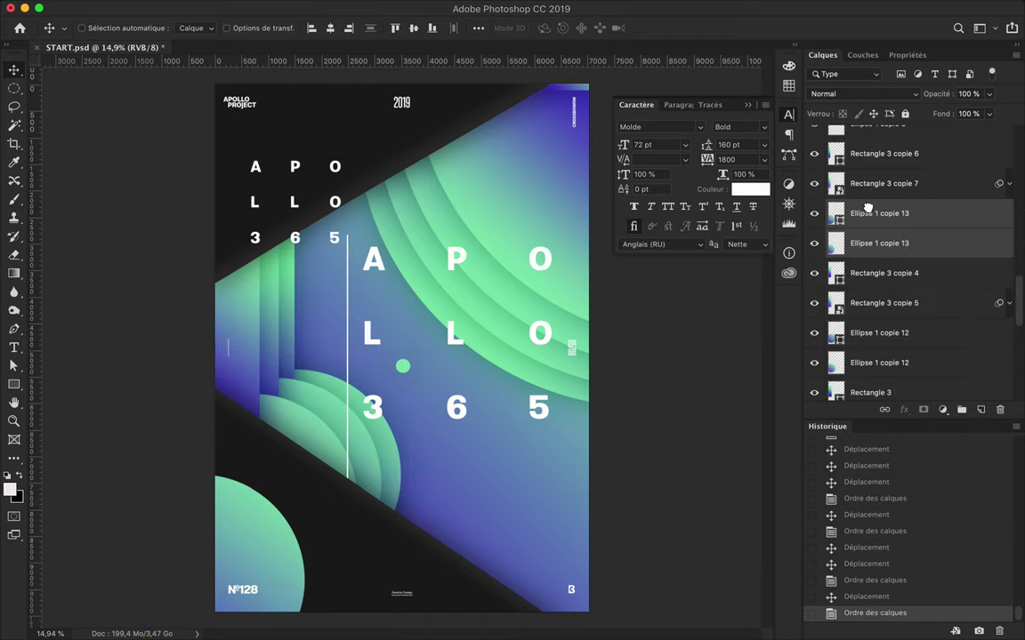
# Move Background copie 2 above Rectangle 4 and duplicate the dark bands lower.
pyautogui.scroll(-5, 876, 267)
pyautogui.click(876, 235)
pyautogui.moveTo(876, 326); pyautogui.dragTo(873, 283)
pyautogui.keyDown('shift'); pyautogui.click(881, 266); pyautogui.keyUp('shift')
pyautogui.moveTo(410, 542); pyautogui.dragTo(400, 561)
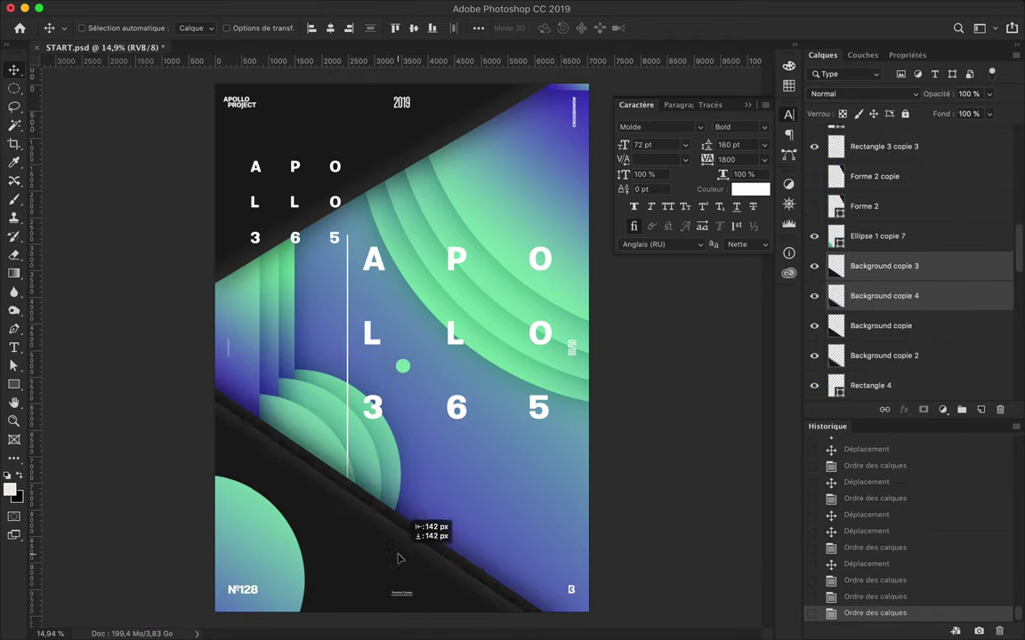
# Copy the arcs twice into the bottom-right corner, stacked above the dark bands.
pyautogui.moveTo(374, 449)
pyautogui.mouseDown()
pyautogui.moveTo(630, 584)
pyautogui.moveTo(497, 498)
pyautogui.mouseUp()
pyautogui.moveTo(880, 289); pyautogui.dragTo(892, 116)
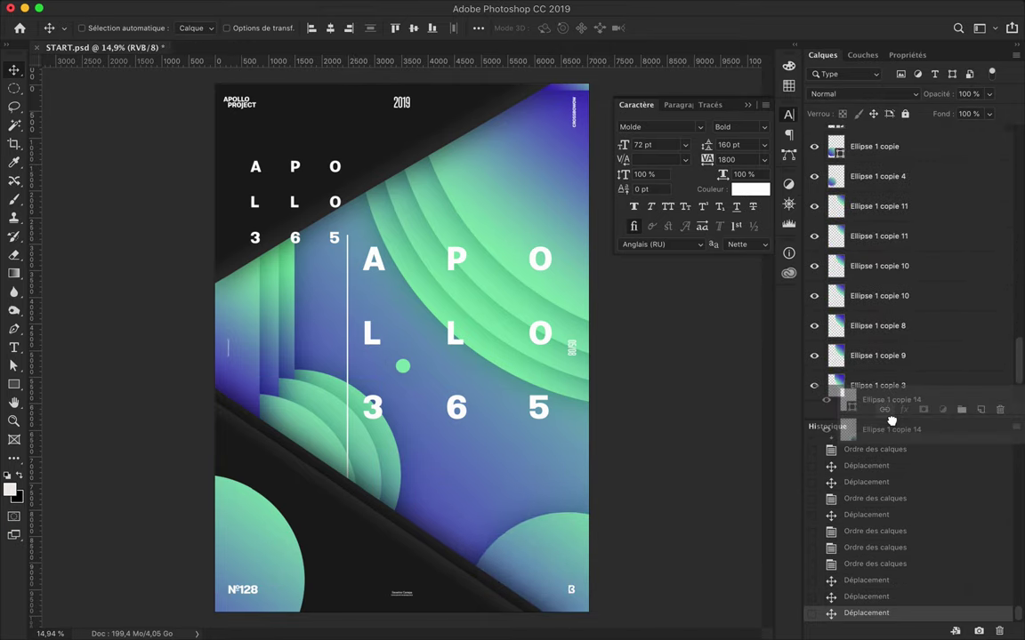
pyautogui.moveTo(893, 116); pyautogui.dragTo(897, 346)
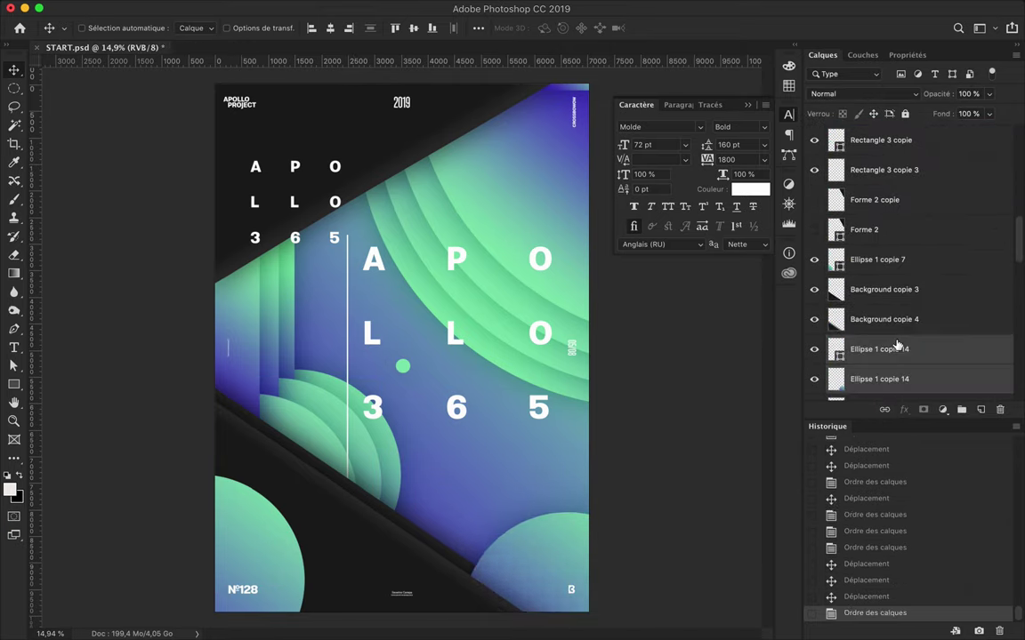
pyautogui.moveTo(569, 548)
pyautogui.mouseDown()
pyautogui.moveTo(547, 557)
pyautogui.moveTo(560, 549)
pyautogui.mouseUp()
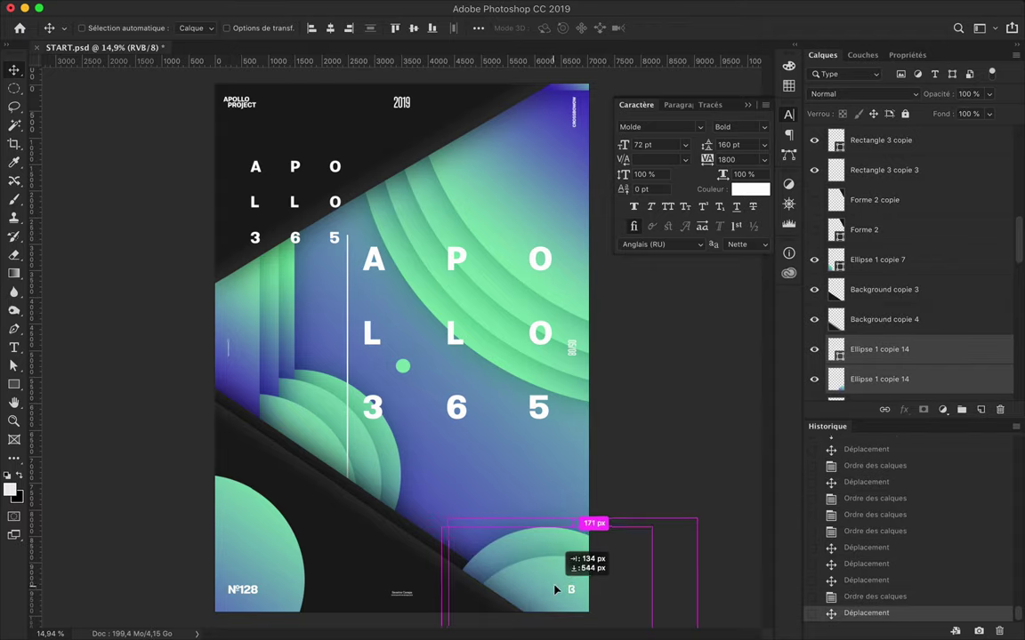
pyautogui.moveTo(896, 356); pyautogui.dragTo(894, 276)
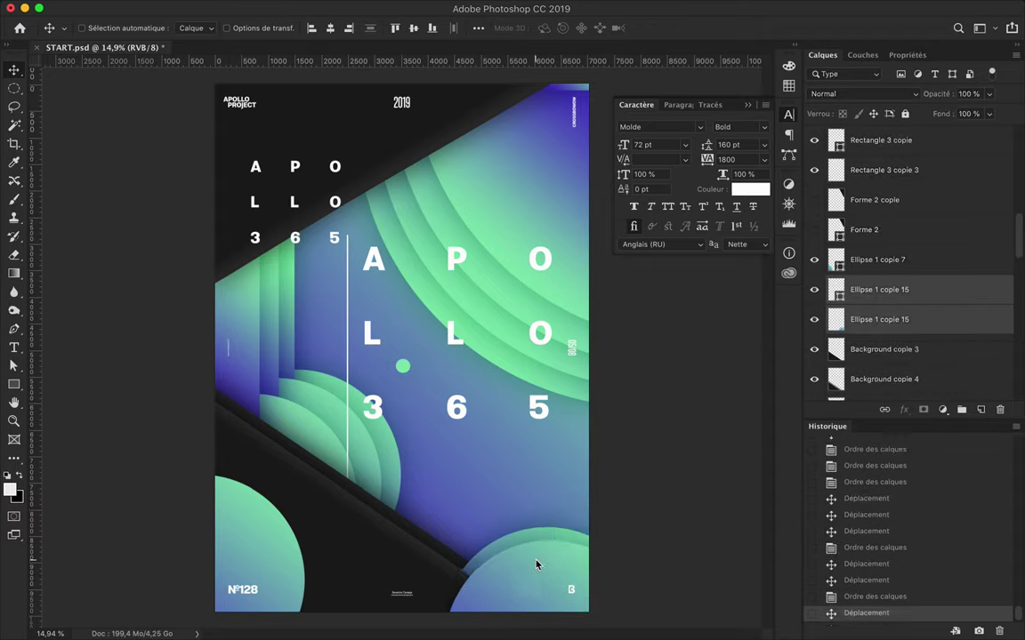
# Duplicate the upper dark band shapes, offset up-left, and select Rectangle 3 copie.
pyautogui.click(880, 140)
pyautogui.moveTo(400, 156)
pyautogui.mouseDown()
pyautogui.moveTo(410, 105)
pyautogui.moveTo(374, 132)
pyautogui.mouseUp()
pyautogui.click(577, 94)
# Finish the purple top strip under Forme 1 copie 5 and raise the Ellipse 1 copie 11 arcs.
pyautogui.moveTo(881, 320); pyautogui.dragTo(880, 156)
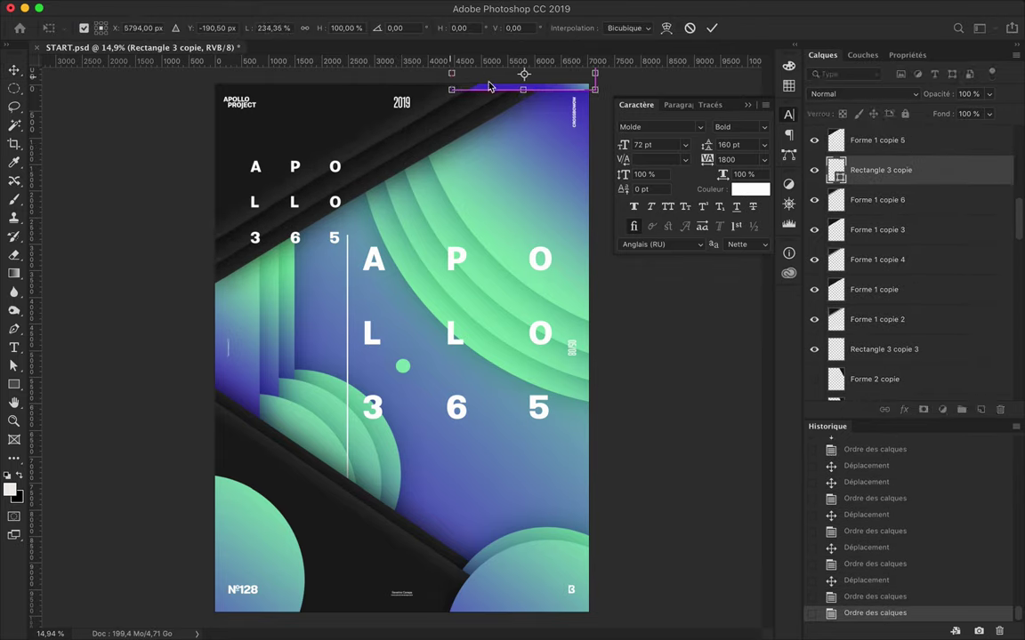
pyautogui.press('Return')
pyautogui.click(545, 188)
pyautogui.keyDown('shift'); pyautogui.click(893, 353); pyautogui.keyUp('shift')
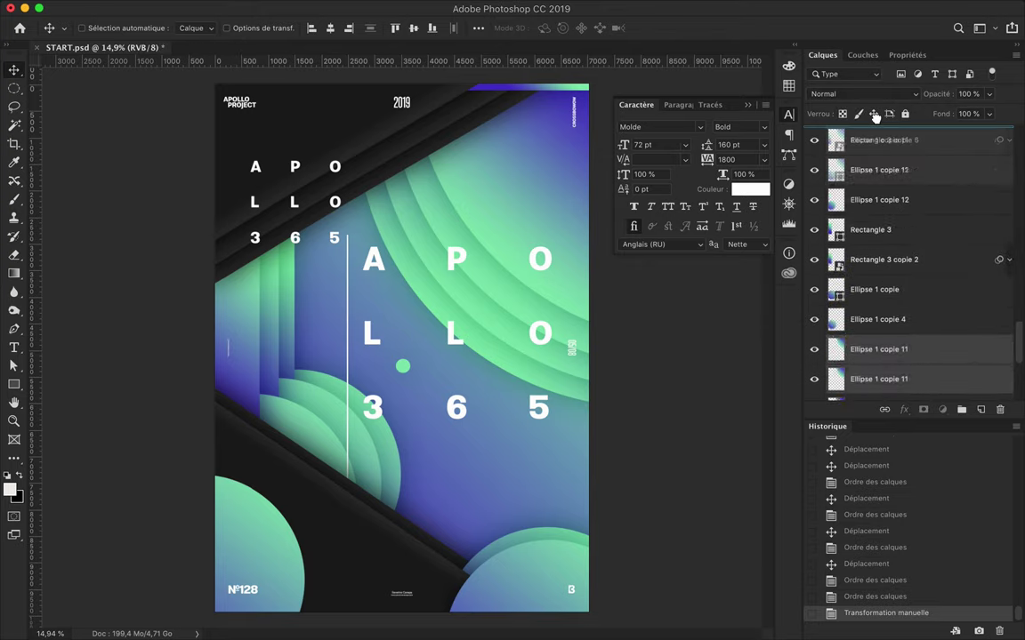
pyautogui.moveTo(894, 353); pyautogui.dragTo(887, 224)
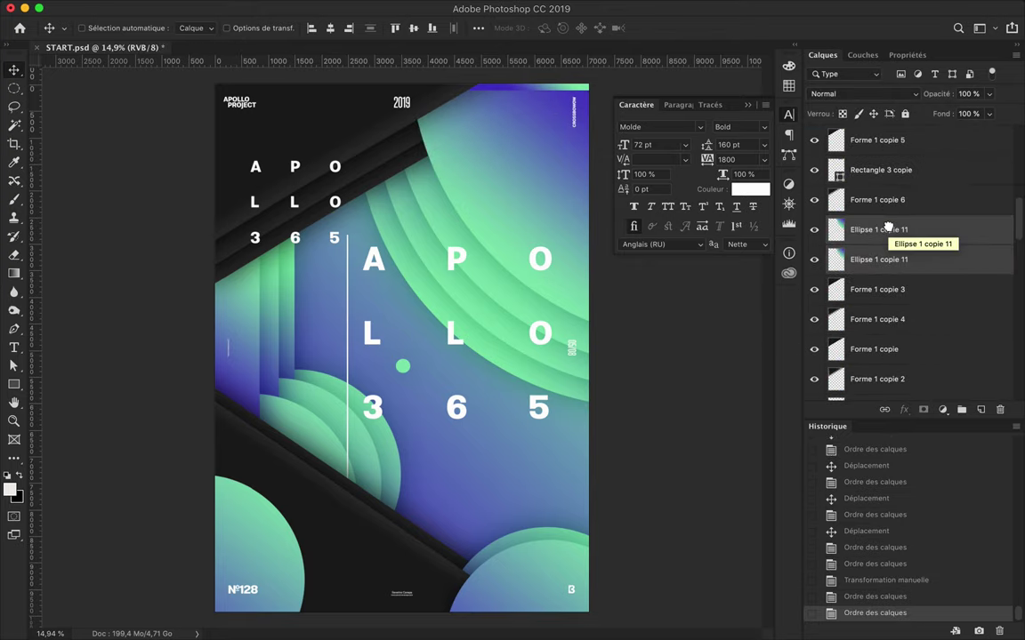
# Move Ellipse 1 copie 10 below Forme 1 copie 4 and raise Rectangle 3 copie 6 and 7.
pyautogui.keyDown('ctrl'); pyautogui.click(491, 297); pyautogui.keyUp('ctrl')
pyautogui.moveTo(857, 315); pyautogui.dragTo(877, 160)
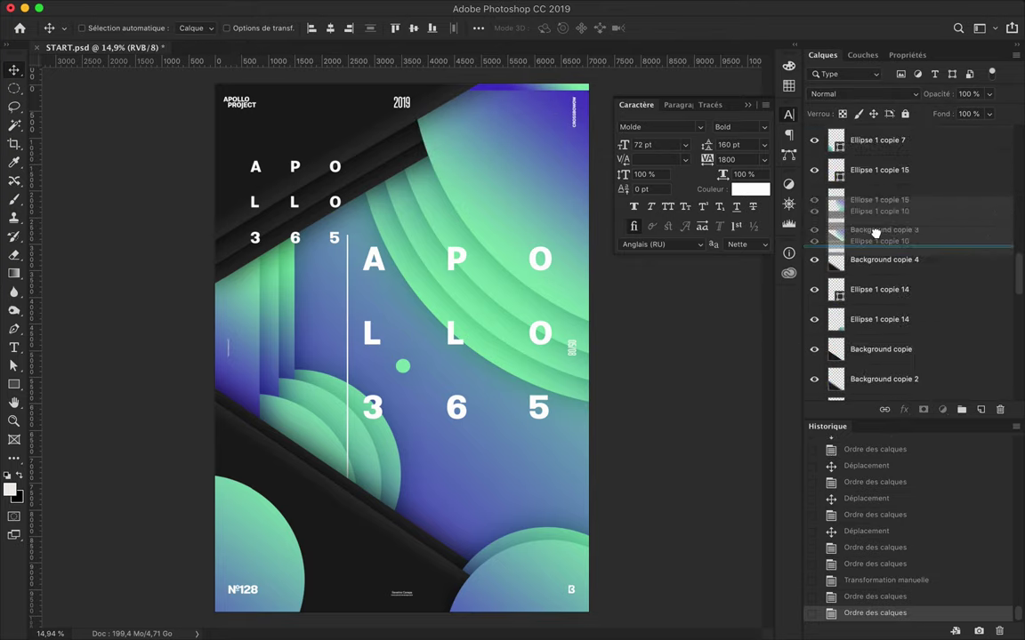
pyautogui.moveTo(868, 102); pyautogui.dragTo(887, 397)
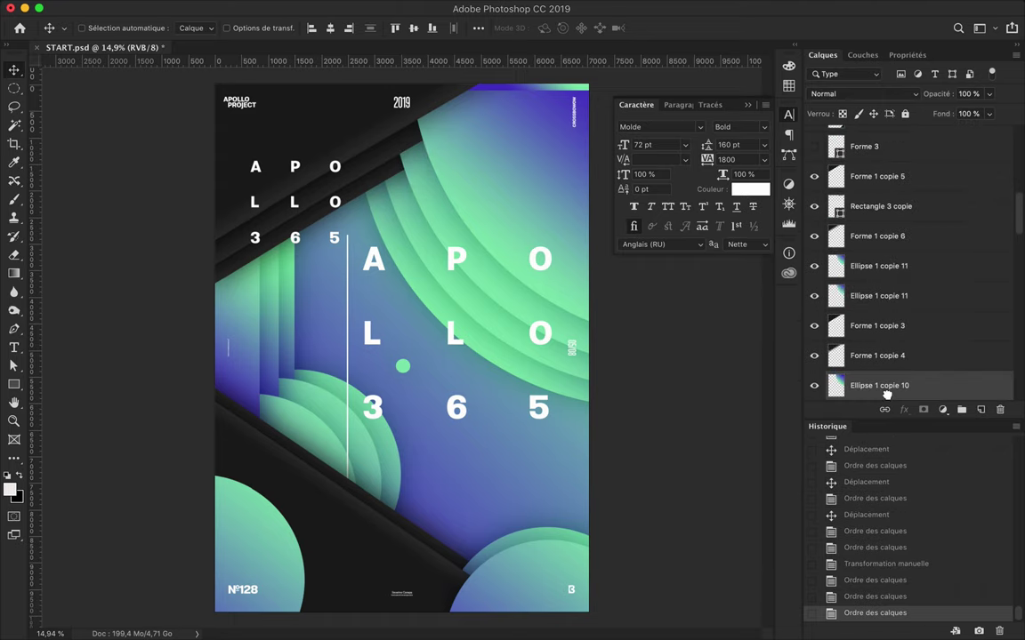
pyautogui.click(258, 314)
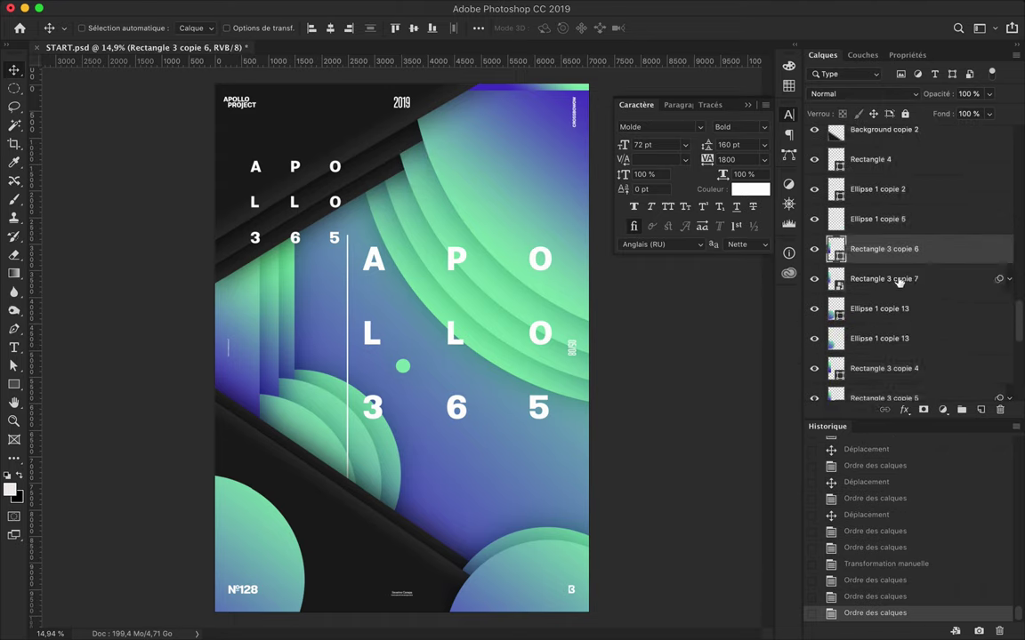
pyautogui.keyDown('shift'); pyautogui.click(863, 293); pyautogui.keyUp('shift')
pyautogui.moveTo(863, 267); pyautogui.dragTo(888, 227)
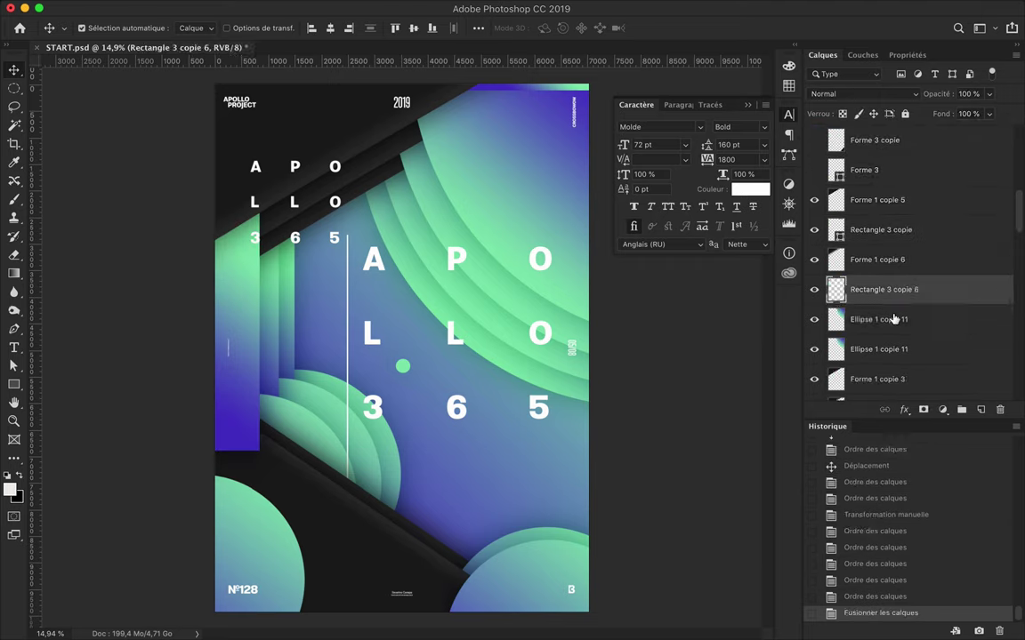
pyautogui.press('super+bracketleft')
pyautogui.press('super+z')
# Move Background copie 3, 4 and Ellipse 1 copie 7, 15 below Forme 1 copie 6.
pyautogui.scroll(-5, 900, 318)
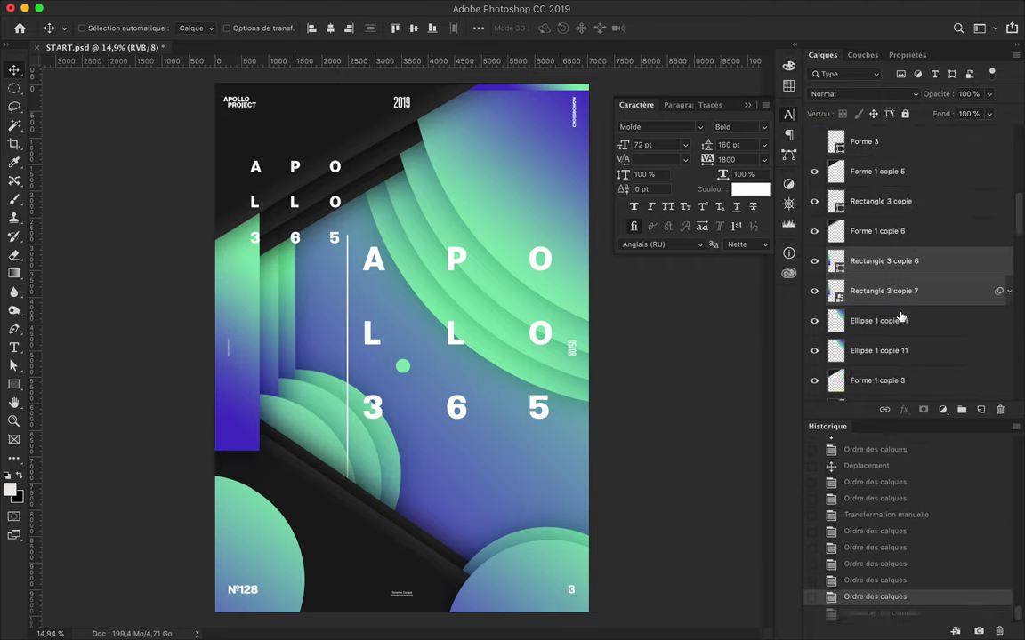
pyautogui.click(872, 373)
pyautogui.keyDown('shift'); pyautogui.click(854, 334); pyautogui.keyUp('shift')
pyautogui.keyDown('super'); pyautogui.click(887, 222); pyautogui.keyUp('super')
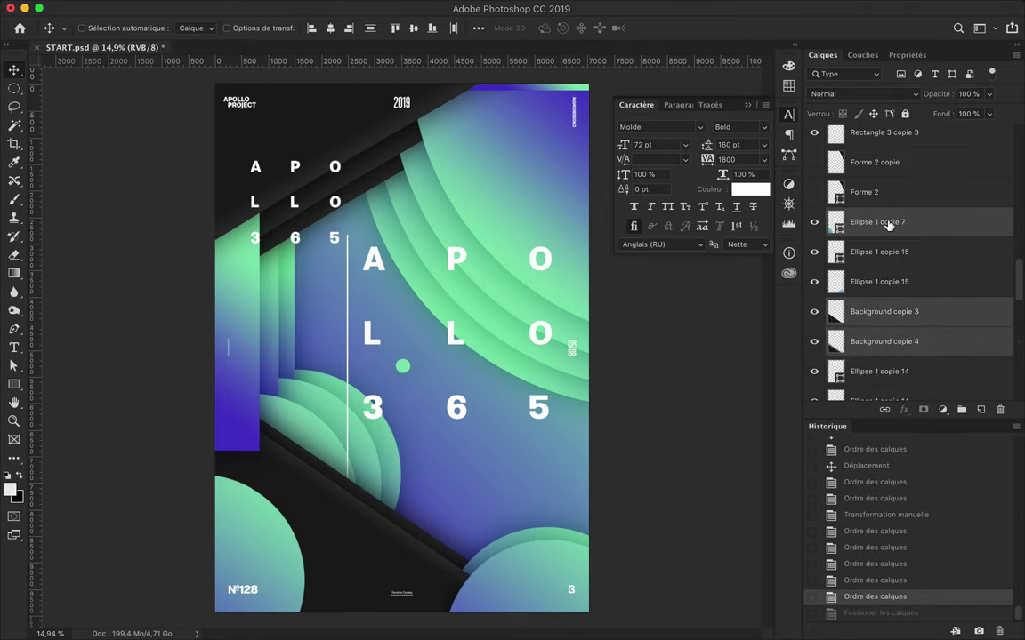
pyautogui.scroll(1, 889, 226)
pyautogui.keyDown('super'); pyautogui.click(880, 267); pyautogui.keyUp('super')
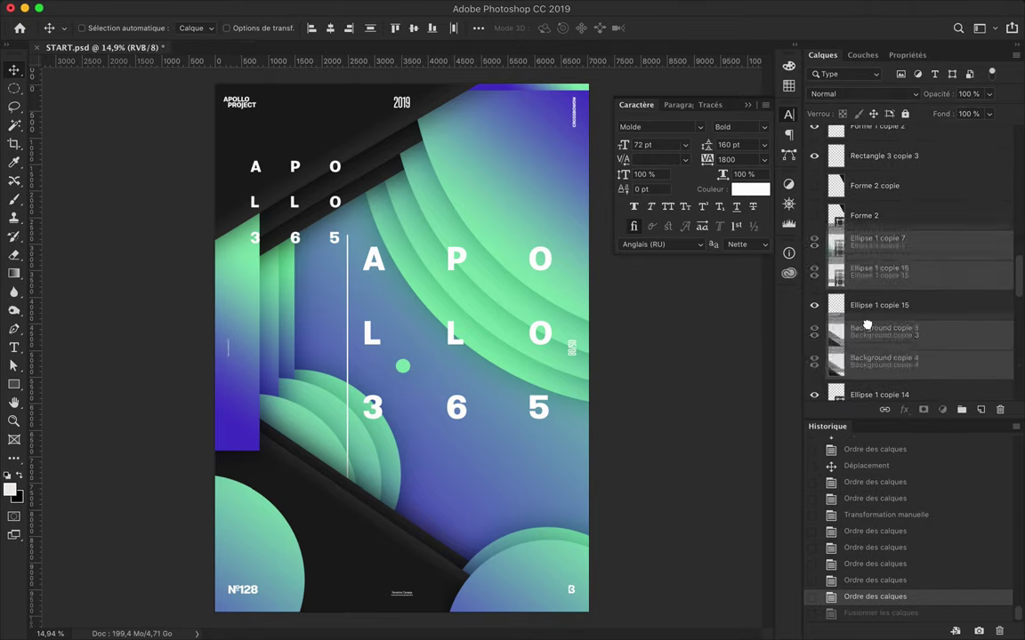
pyautogui.moveTo(867, 326); pyautogui.dragTo(916, 282)
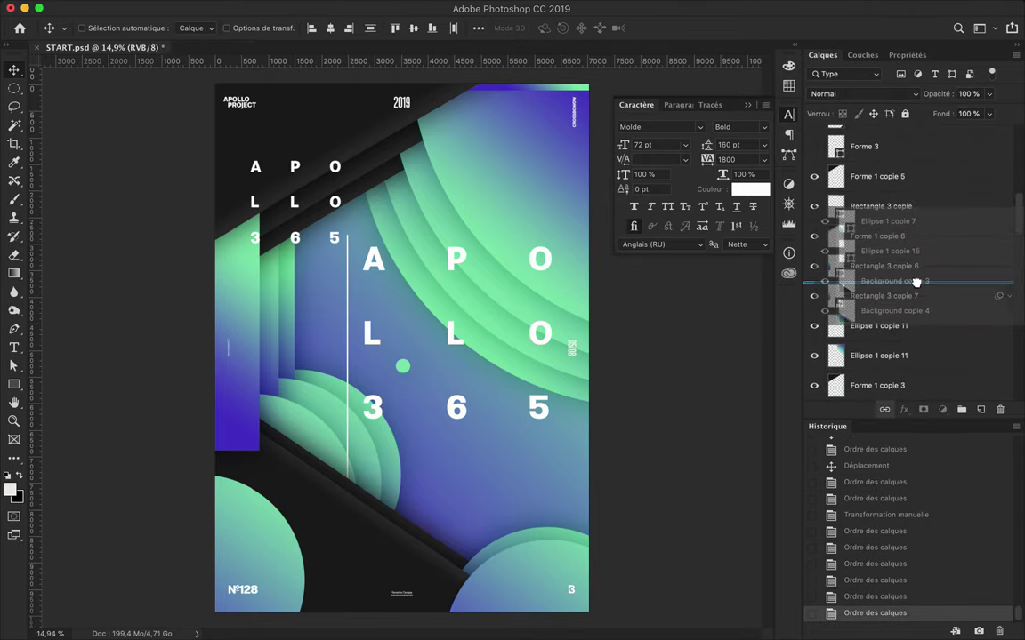
pyautogui.moveTo(916, 283); pyautogui.dragTo(915, 257)
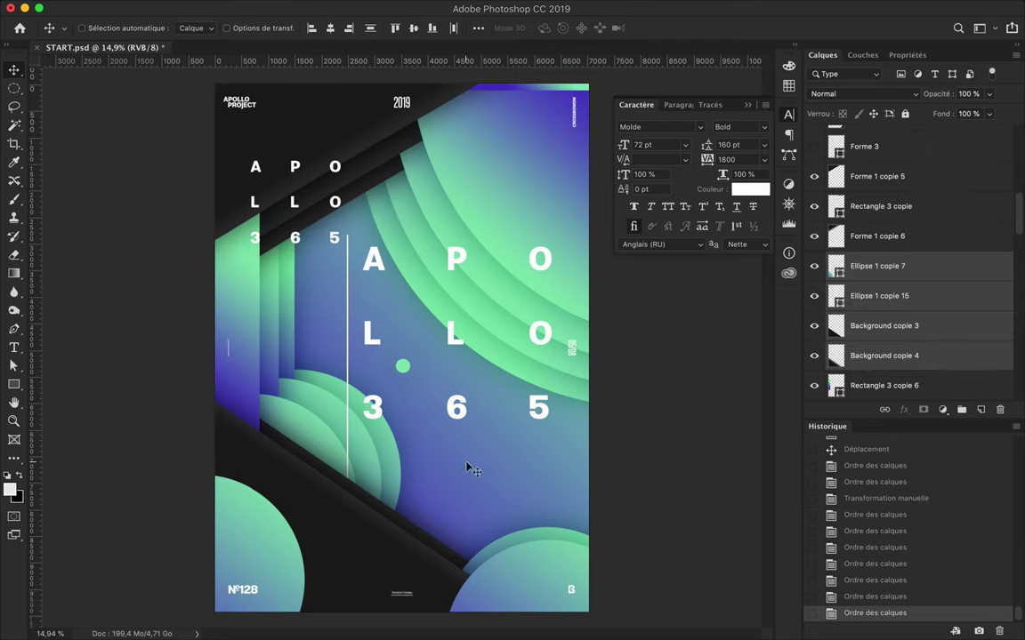
# Place Ellipse 1 copie 15 between the rectangle copies and add offset bottom-right arc copies.
pyautogui.keyDown('ctrl'); pyautogui.click(538, 574); pyautogui.keyUp('ctrl')
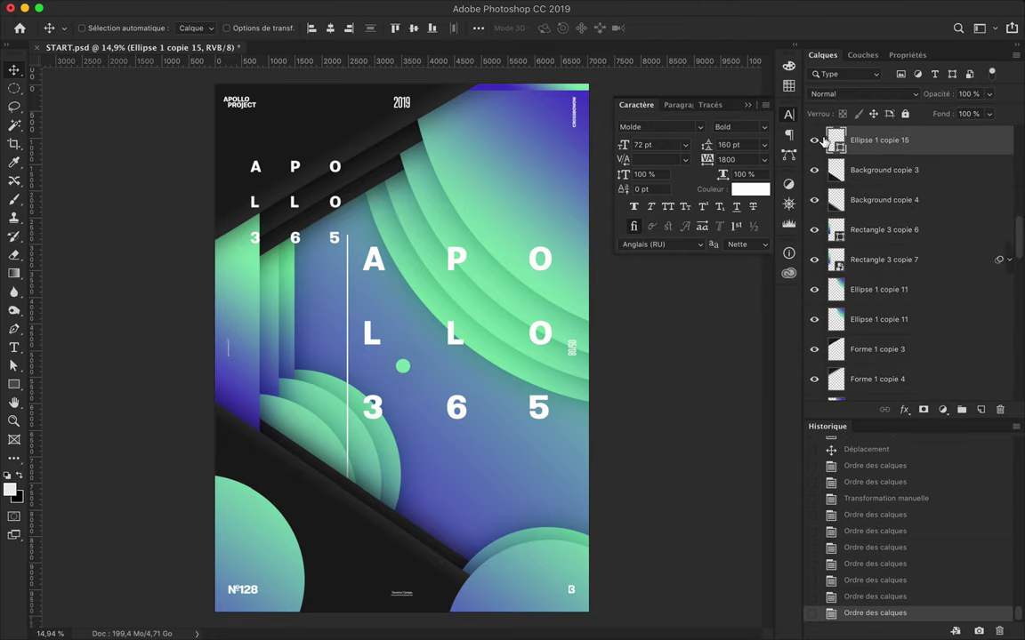
pyautogui.moveTo(814, 143); pyautogui.dragTo(921, 389)
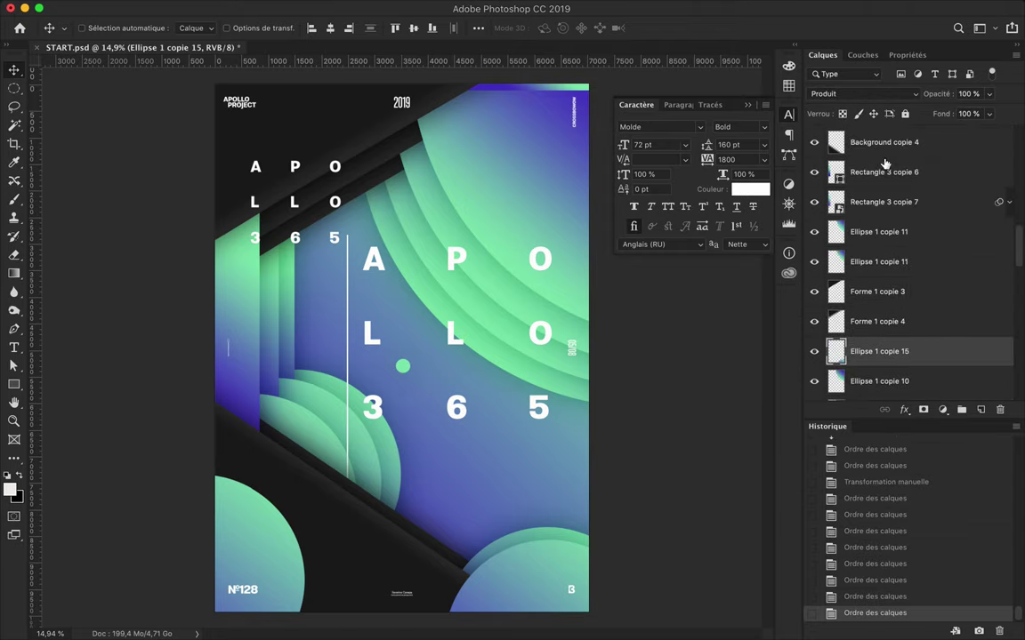
pyautogui.moveTo(885, 163); pyautogui.dragTo(883, 223)
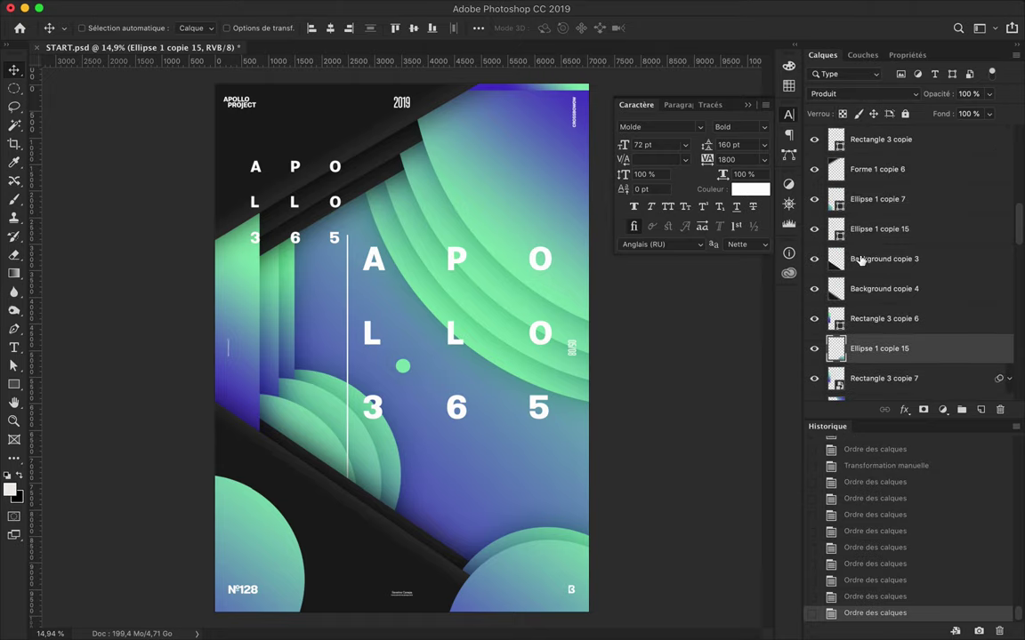
pyautogui.keyDown('shift'); pyautogui.click(883, 259); pyautogui.keyUp('shift')
pyautogui.moveTo(610, 504)
pyautogui.mouseDown()
pyautogui.moveTo(548, 594)
pyautogui.moveTo(558, 594)
pyautogui.mouseUp()
pyautogui.press('Delete')
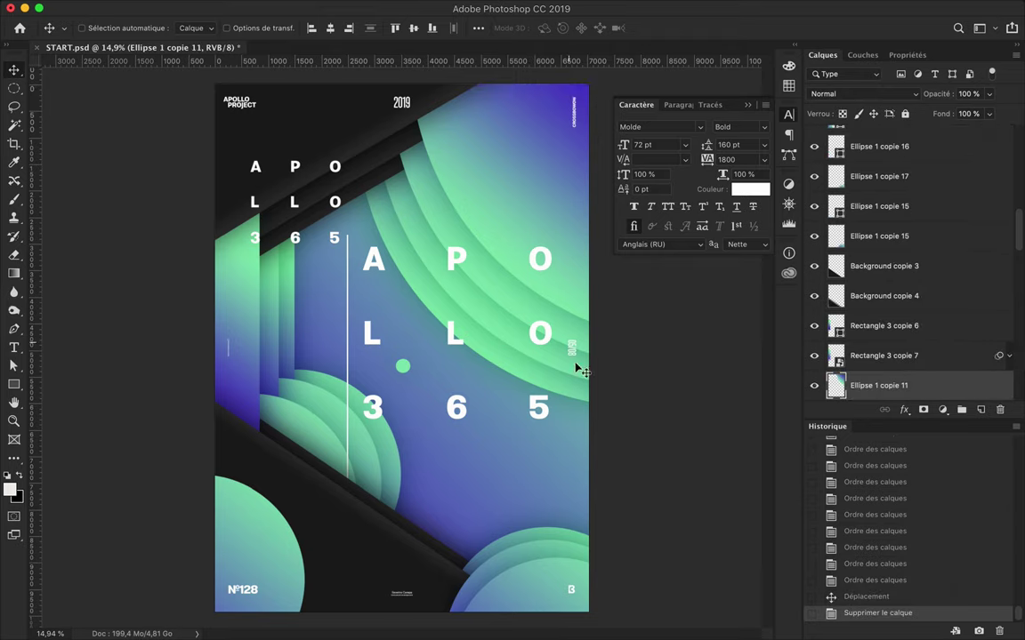
# Copy the vertical white line and rotate it horizontal beside the 5.
pyautogui.moveTo(350, 316)
pyautogui.mouseDown()
pyautogui.moveTo(446, 312)
pyautogui.moveTo(356, 375)
pyautogui.moveTo(353, 400)
pyautogui.moveTo(630, 426)
pyautogui.mouseUp()
pyautogui.hotkey('ctrl', 't')
pyautogui.press('Return')
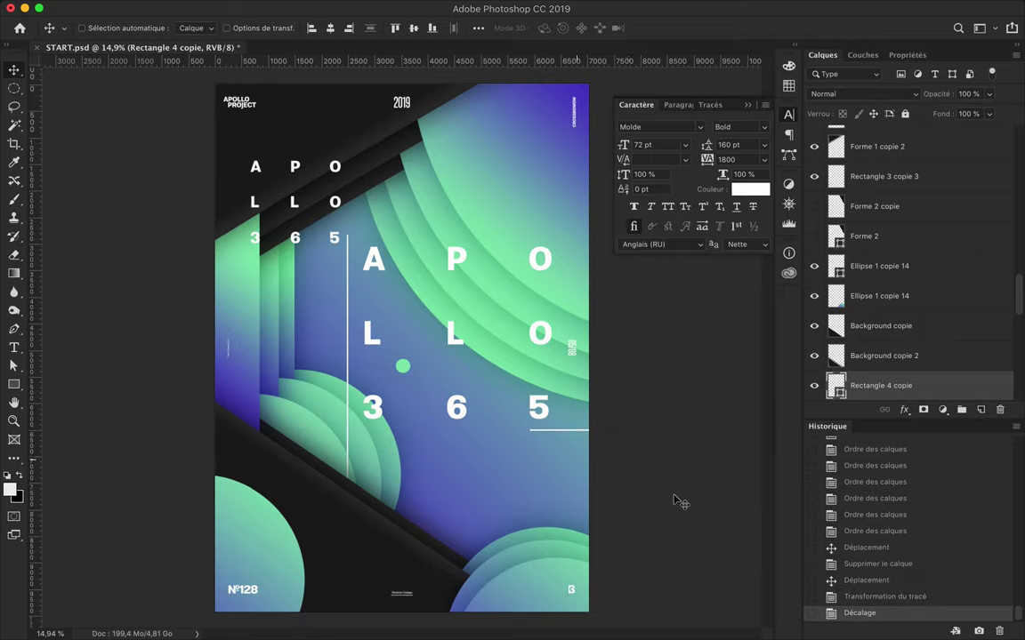
pyautogui.scroll(-2, 585, 464)
# Open Save As (Shift+Ctrl+S) offering START.psd in Photoshop format.
pyautogui.hotkey('ctrl', 'shift', 's')
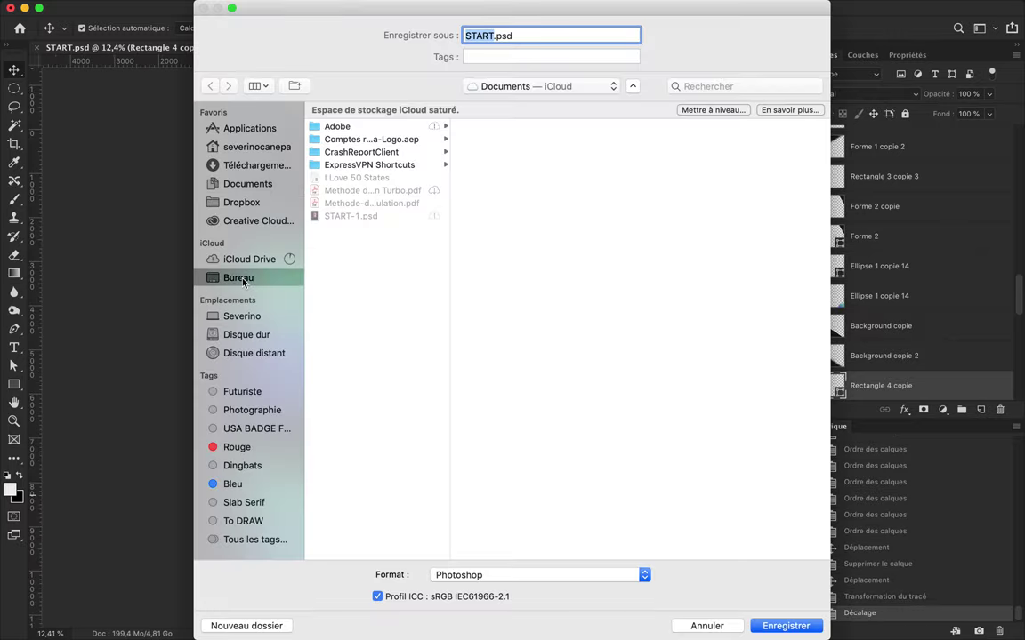